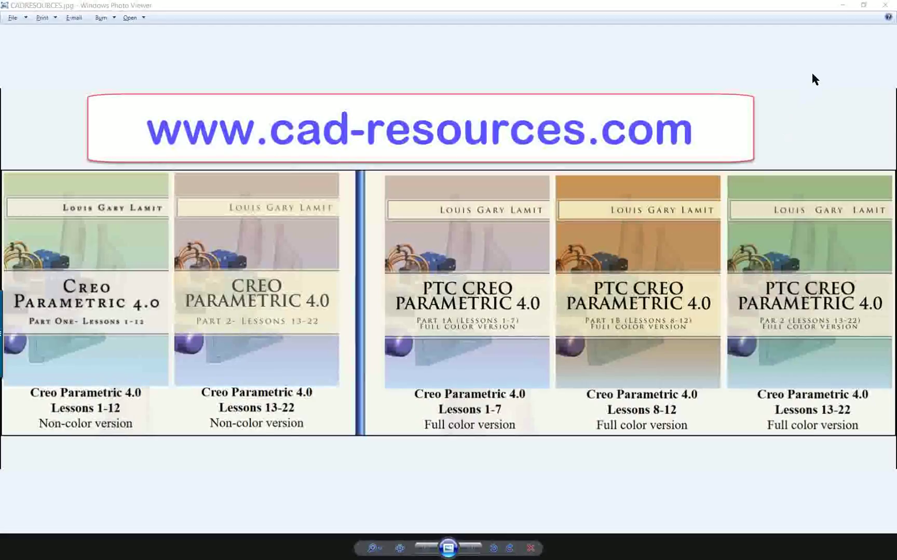
Close the cad-resources.com book promotion image in Windows Photo Viewer
left_click(884, 6)
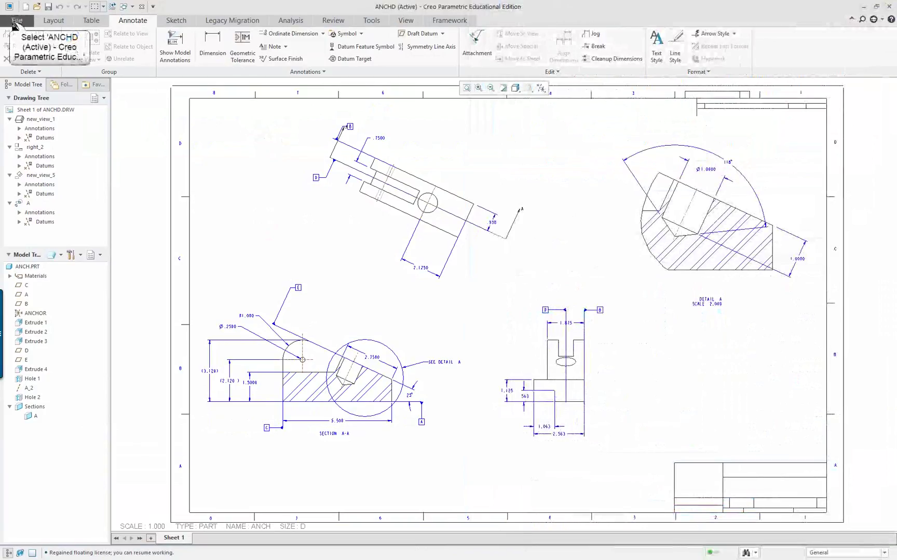
Reach the ANCHD Detail Options dialog through File > Prepare > Drawing Properties
left_click(11, 21)
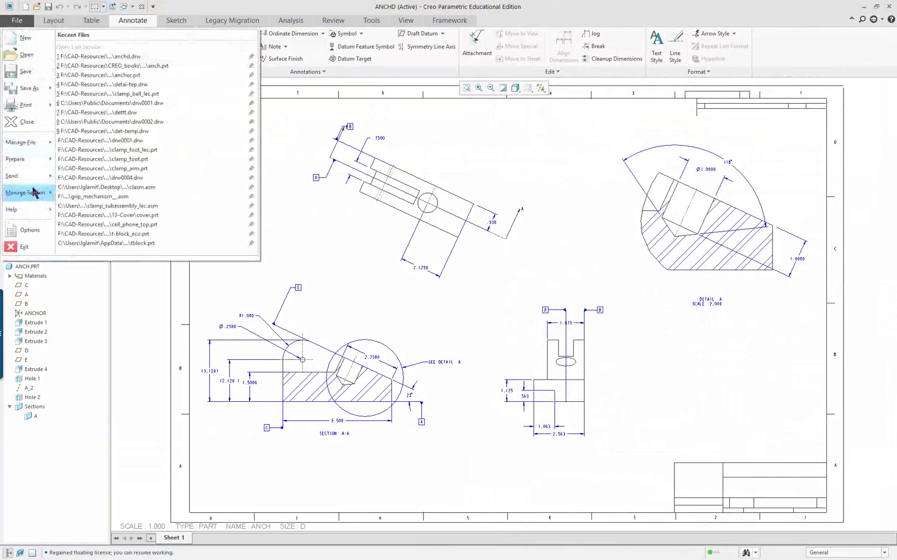
mouse_move(34, 193)
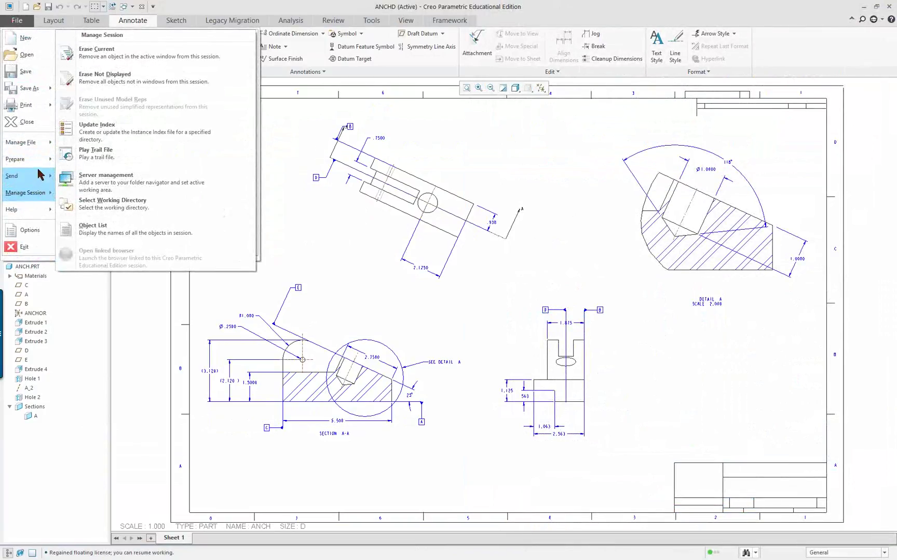
mouse_move(42, 167)
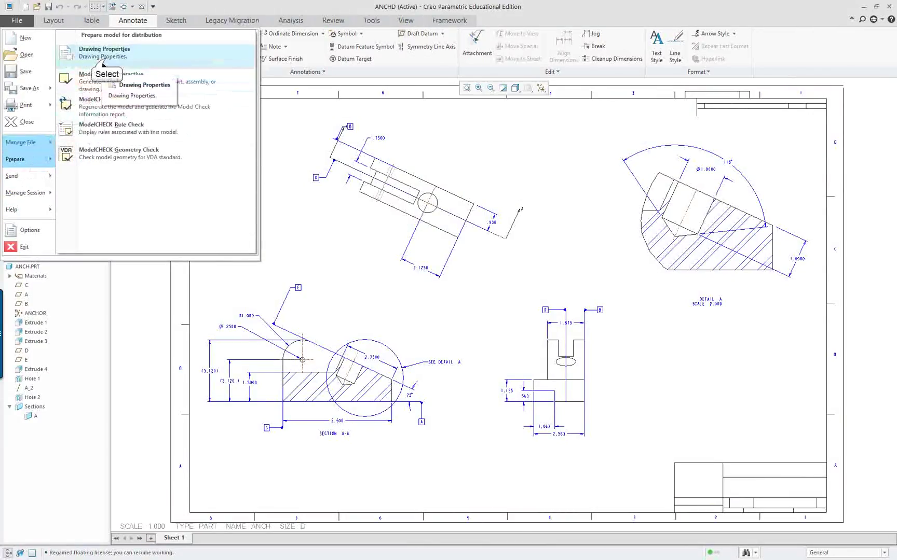
left_click(106, 58)
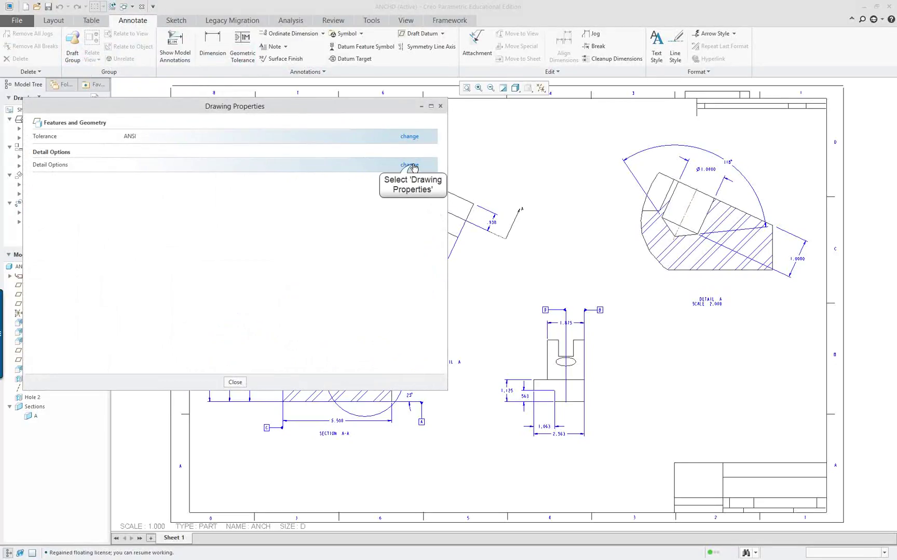
left_click(410, 165)
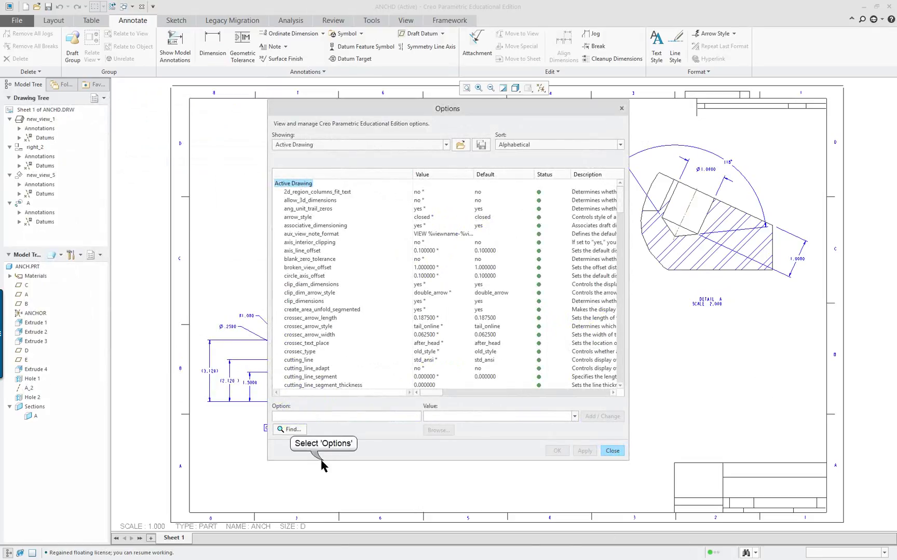
Enlarge the Options dialog, shift it left, and keep the Alphabetical sort order
left_click_drag(313, 460, 312, 483)
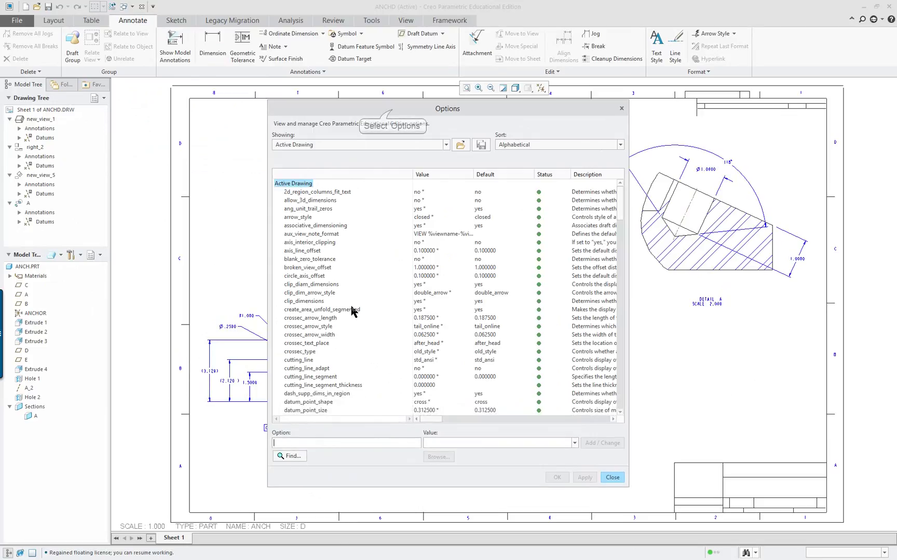
left_click_drag(393, 110, 292, 119)
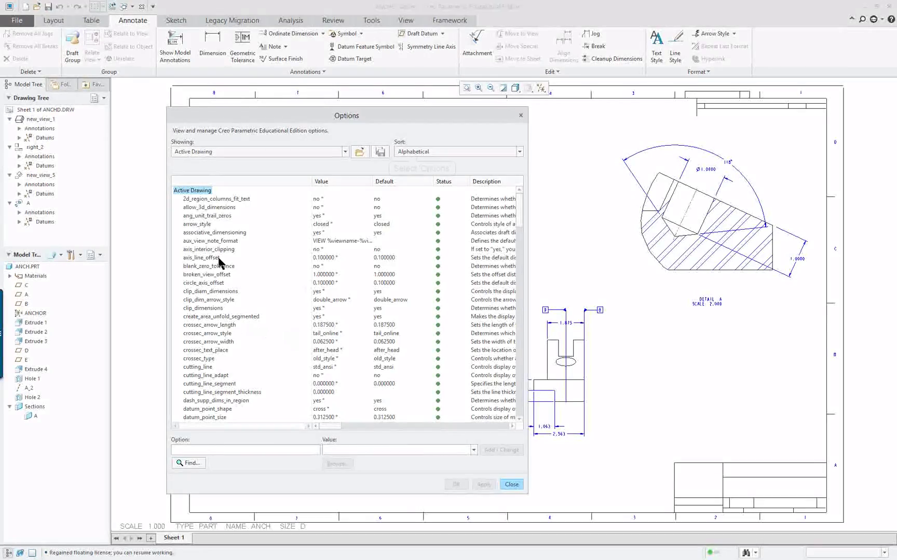
left_click(422, 152)
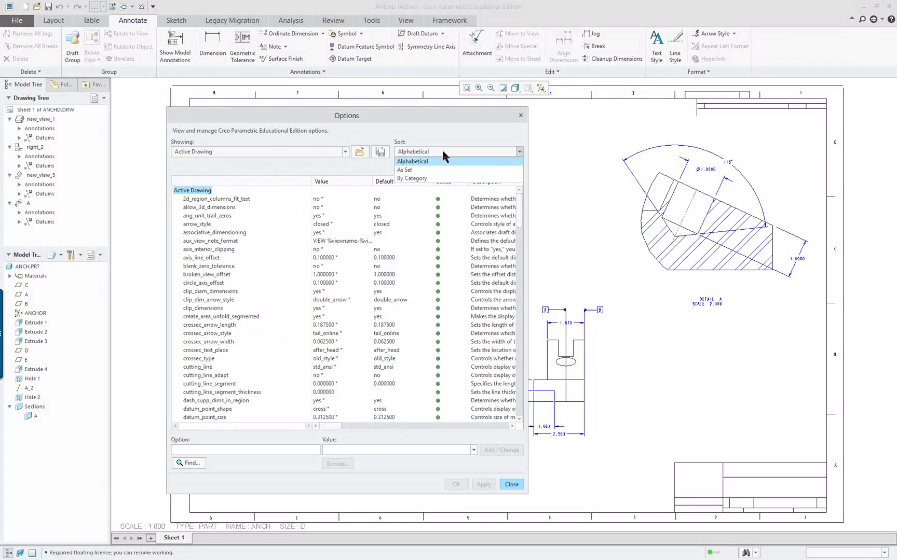
left_click(285, 172)
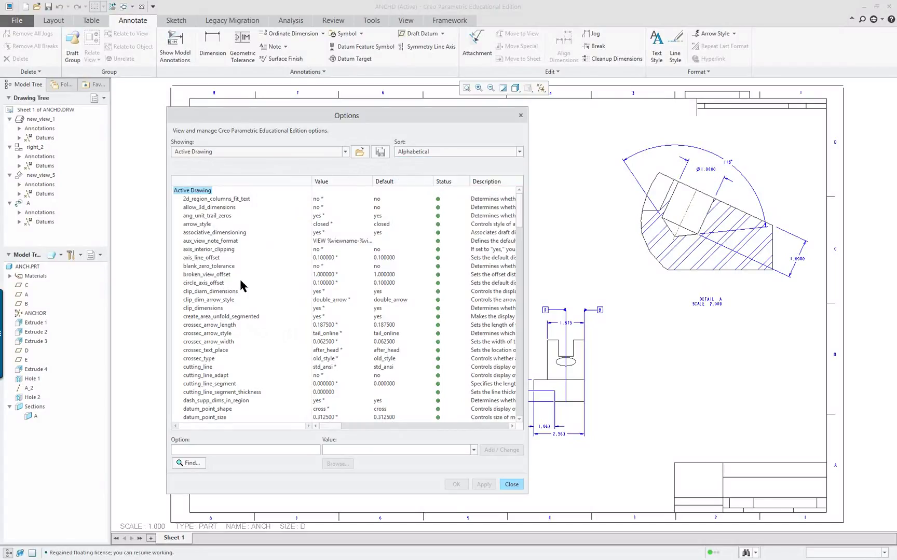
Select arrow_style and review its values, leaving it at closed
left_click(206, 225)
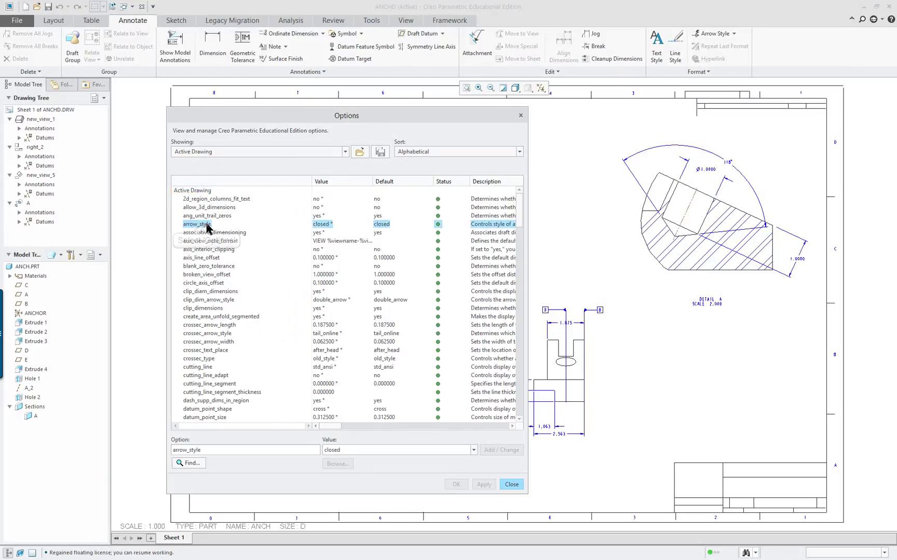
left_click(473, 450)
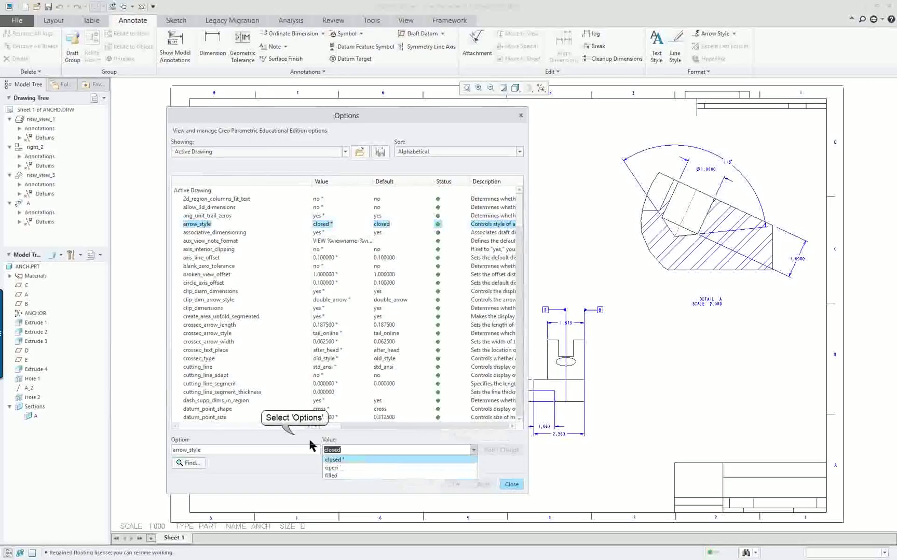
left_click(294, 435)
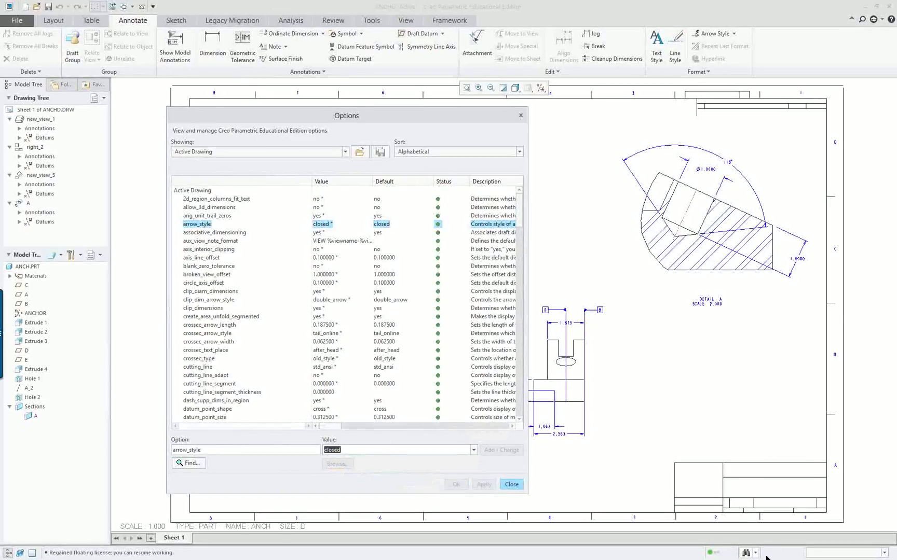
Check the reference PDF, then scroll down to select default_annotation_font
key("alt+Tab")
key("alt+Tab")
key("alt+Tab")
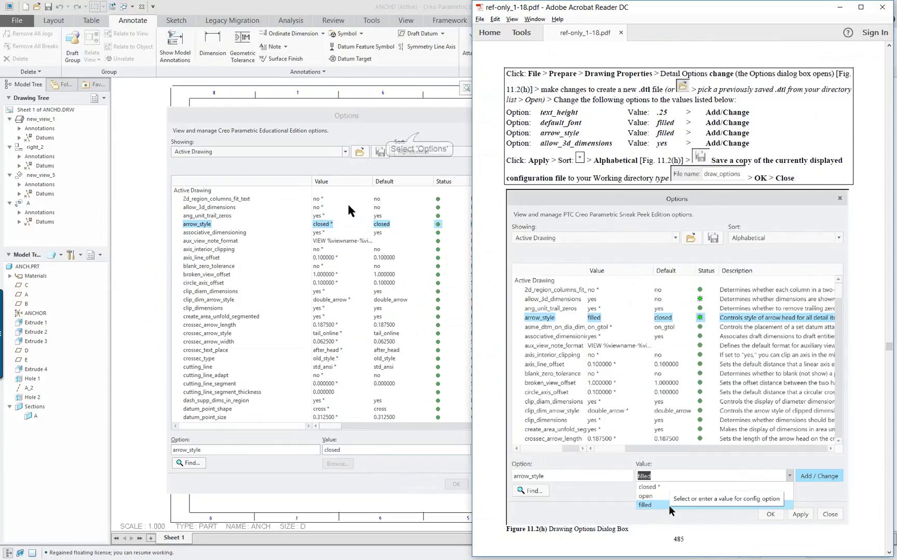
key("alt+Tab")
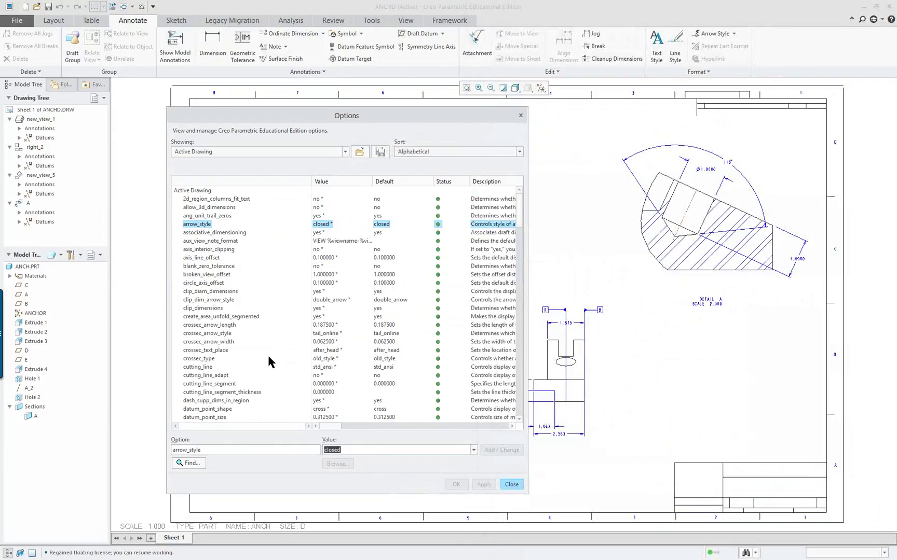
scroll(268, 357, "down", 1)
scroll(289, 354, "down", 1)
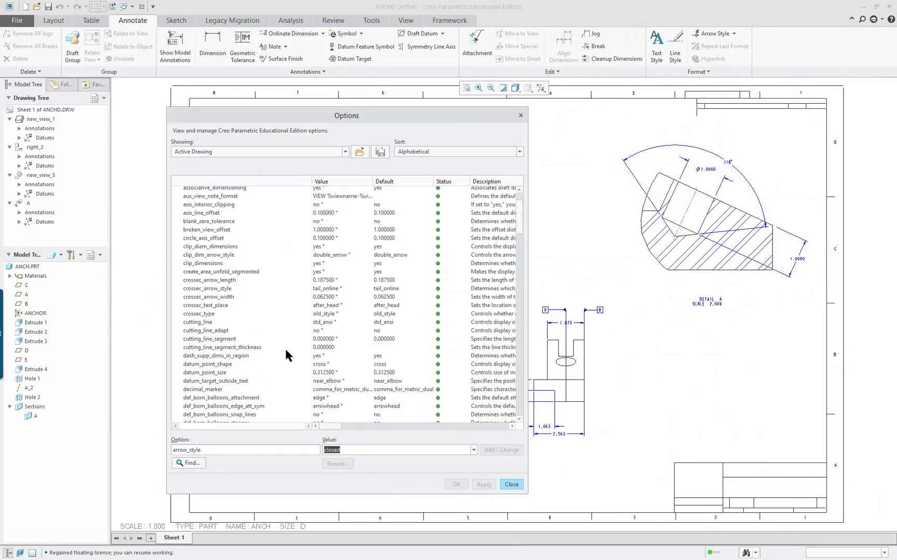
scroll(271, 369, "down", 1)
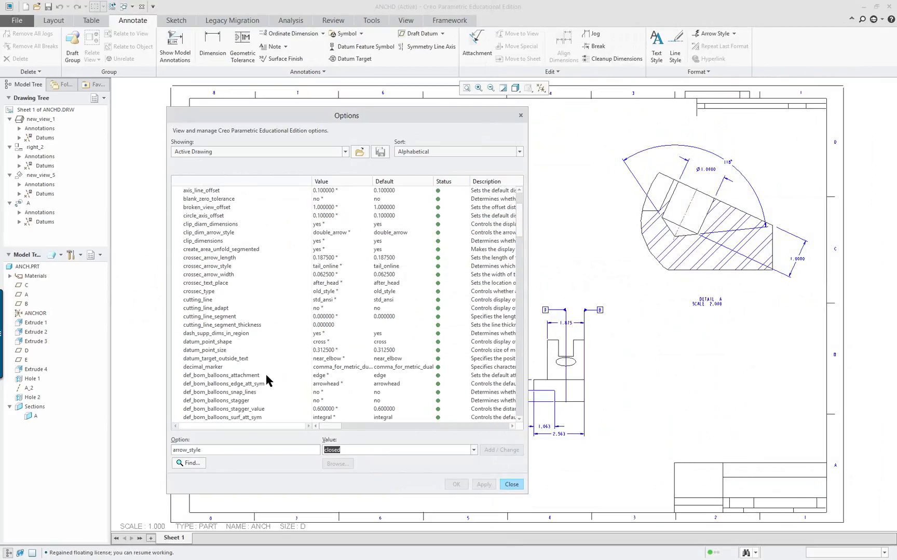
scroll(229, 371, "down", 4)
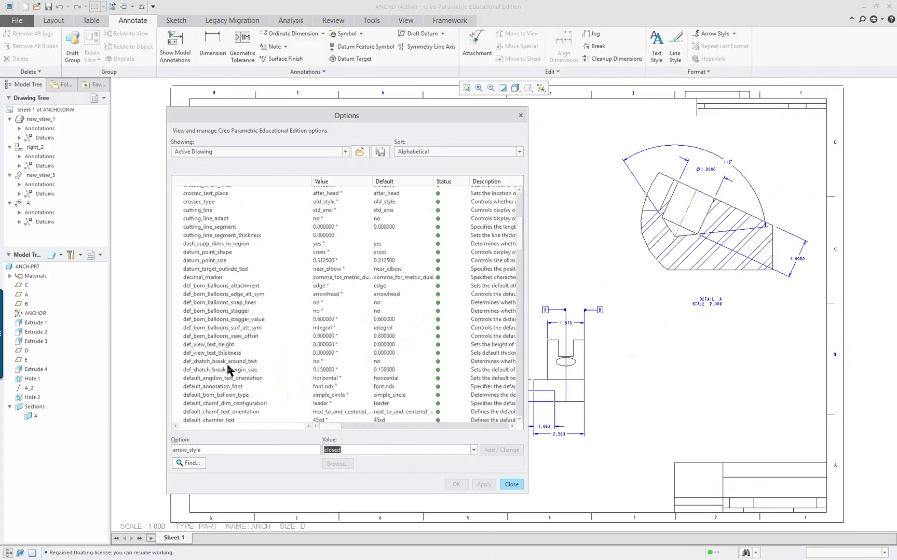
scroll(224, 389, "down", 1)
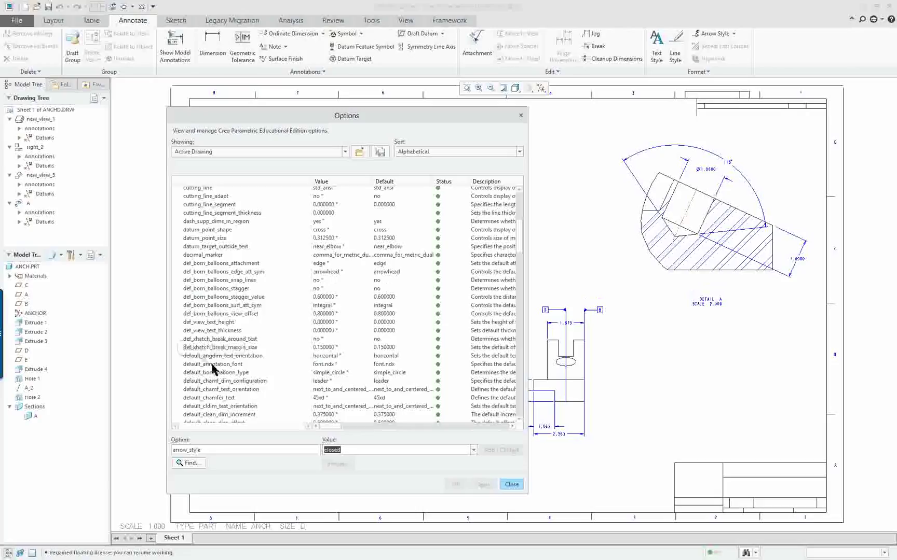
left_click(211, 364)
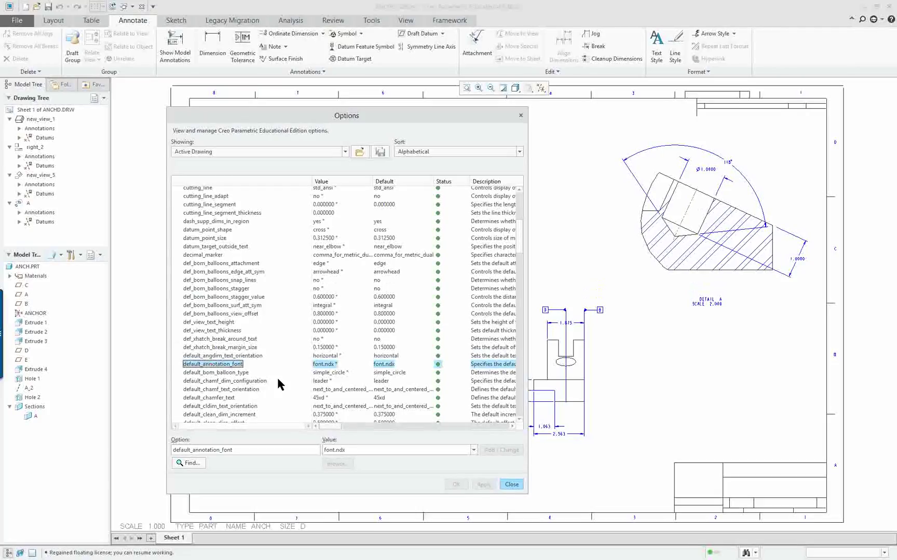
Review the default_annotation_font values, then browse for a saved .dtl setup file
scroll(278, 381, "down", 1)
scroll(277, 385, "down", 1)
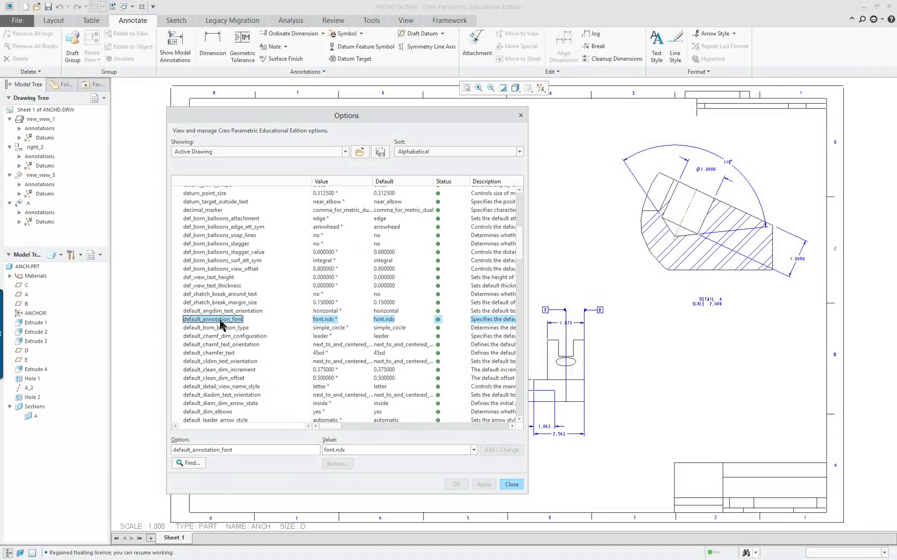
left_click(473, 450)
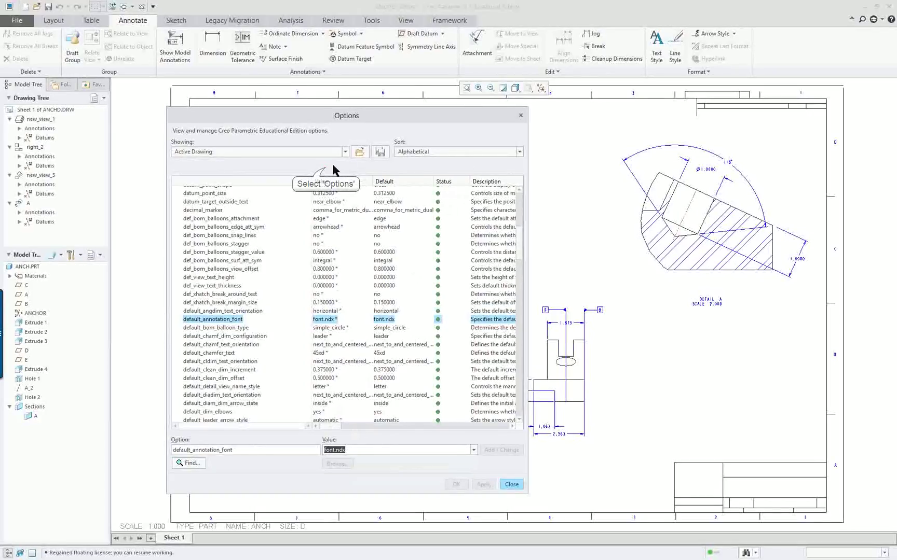
left_click(359, 152)
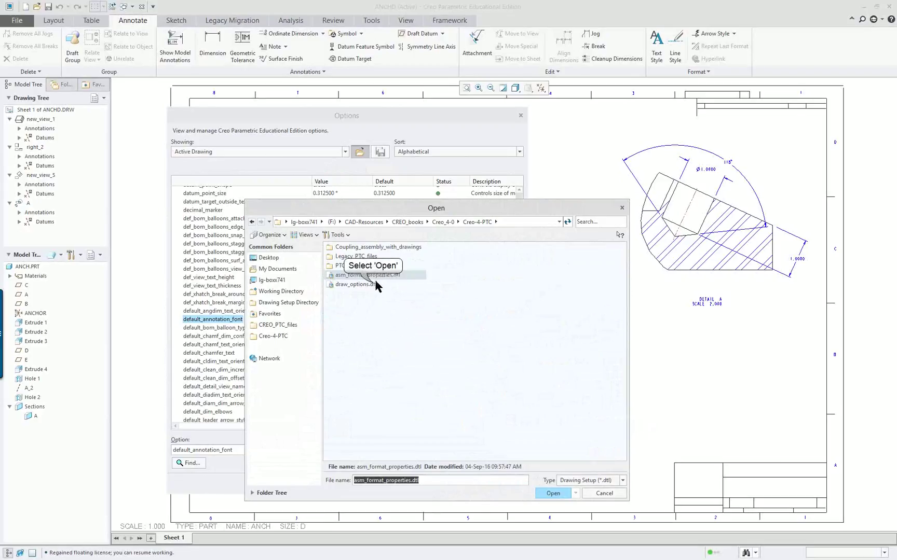
Load draw_options.dtl into the detail options and apply it to the drawing
left_click(359, 285)
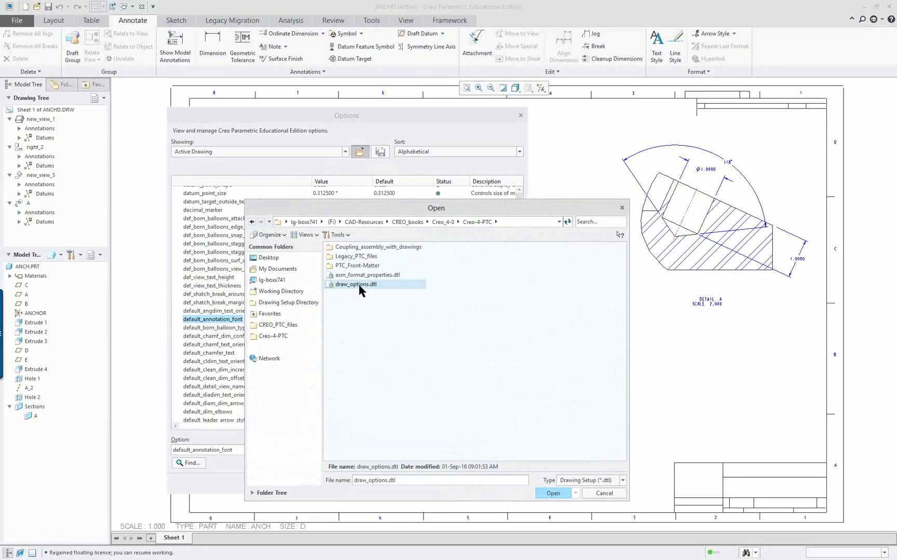
left_click(554, 494)
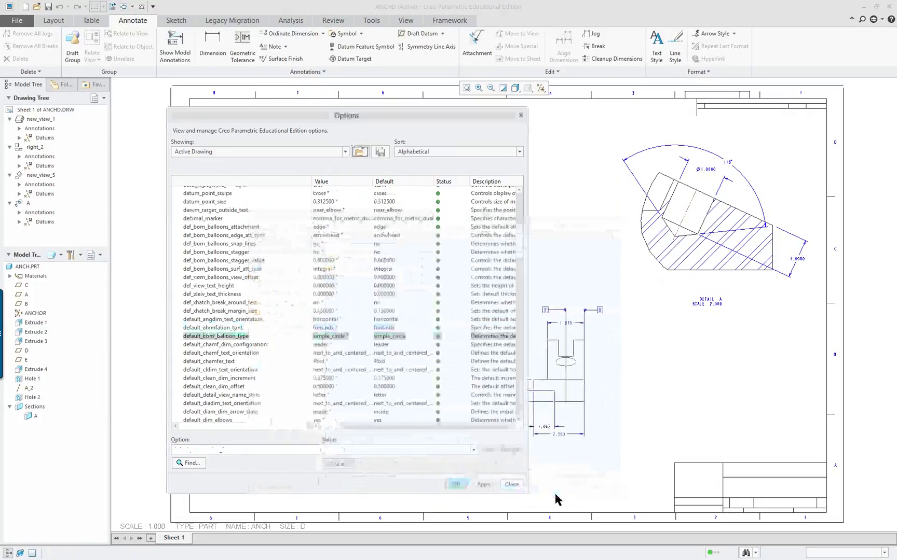
left_click(484, 485)
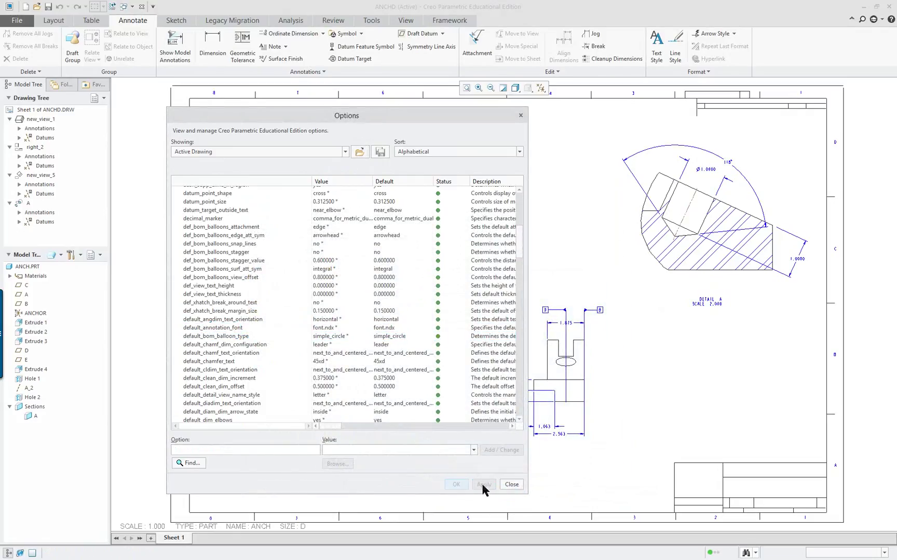
Zoom around the drawing to inspect the updated arrows, then bring up the Sort choices
scroll(618, 299, "down", 6)
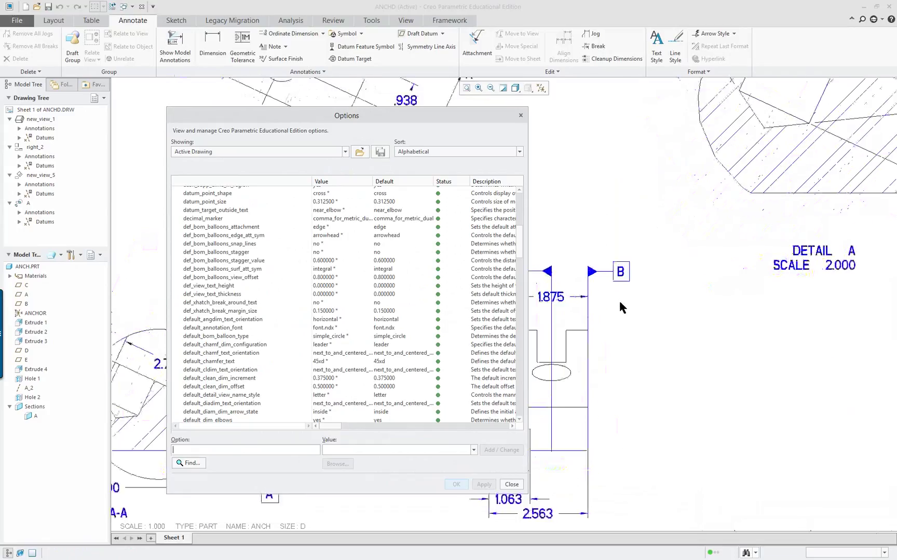
scroll(617, 302, "down", 2)
scroll(616, 303, "up", 2)
scroll(560, 310, "down", 2)
scroll(562, 306, "down", 1)
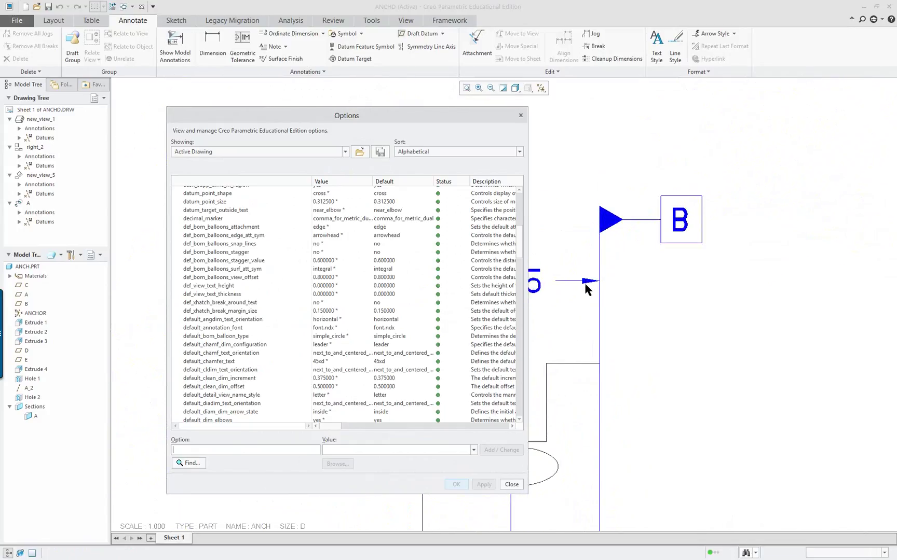
scroll(586, 298, "up", 4)
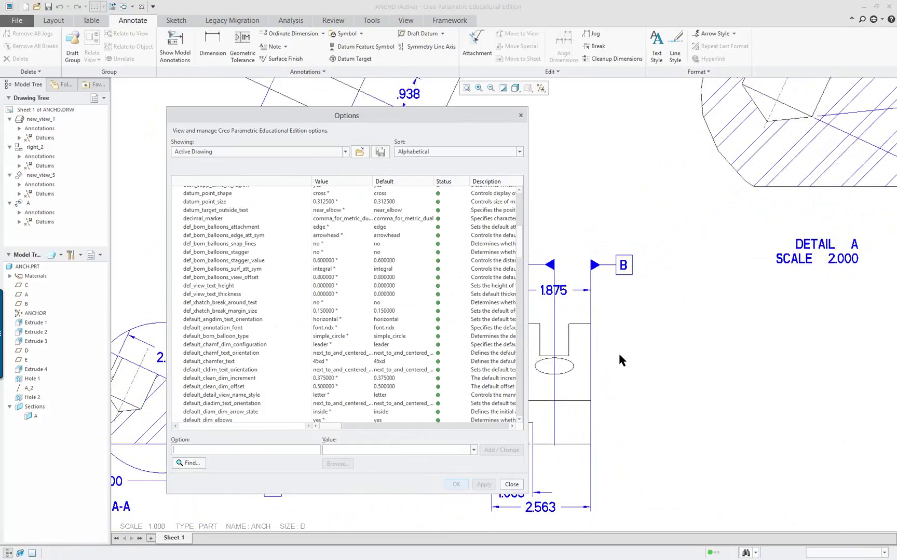
scroll(581, 334, "up", 3)
scroll(559, 326, "down", 4)
scroll(558, 326, "down", 1)
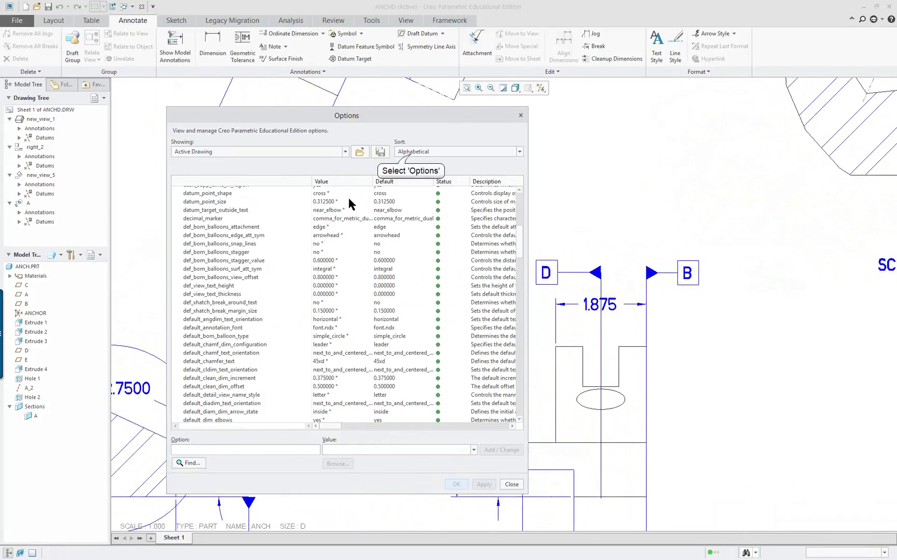
left_click(410, 152)
List options As Set to inspect text_height, then re-sort them Alphabetically
left_click(407, 169)
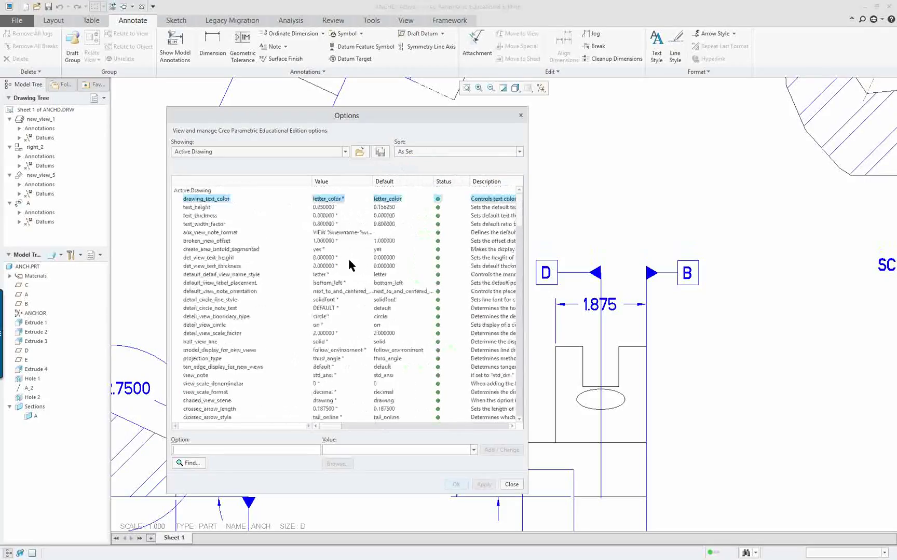
left_click(201, 208)
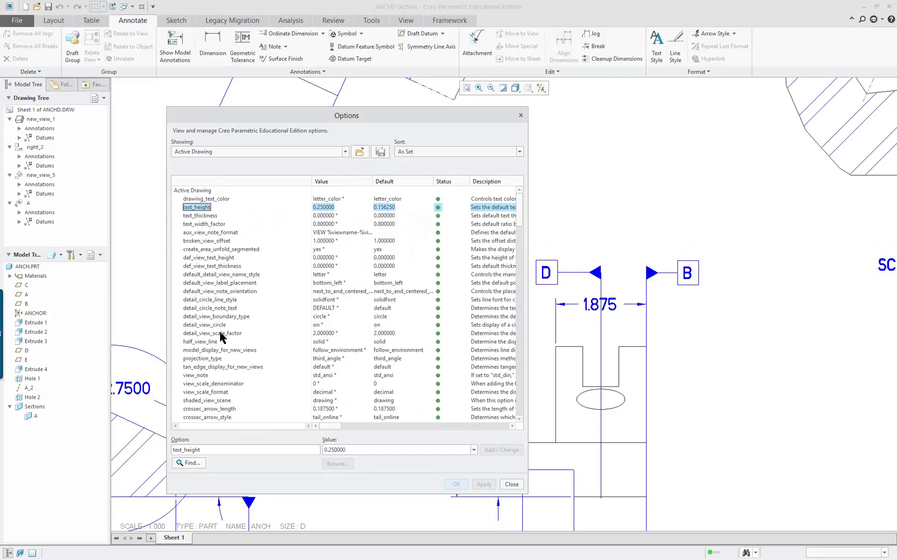
left_click(428, 152)
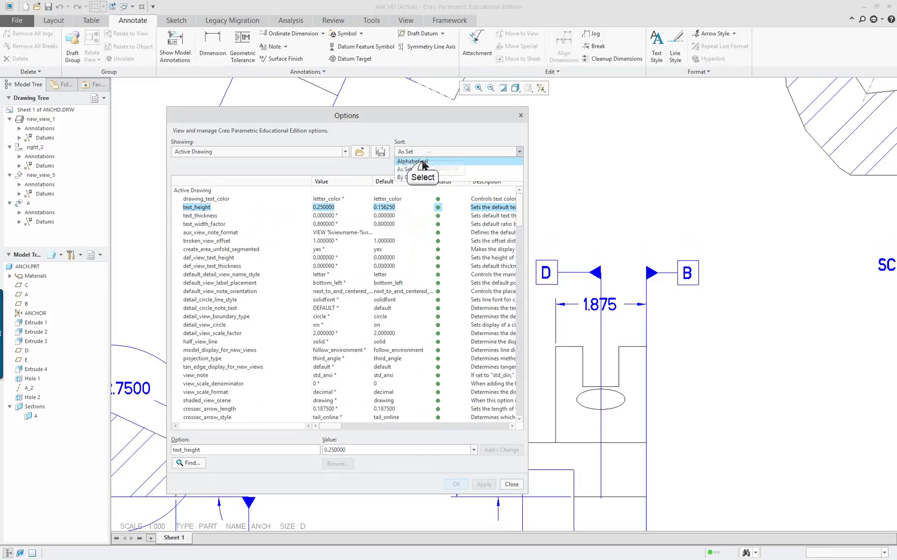
left_click(413, 162)
Scroll to the end of the alphabetical list and switch to the reference PDF
scroll(258, 249, "up", 15)
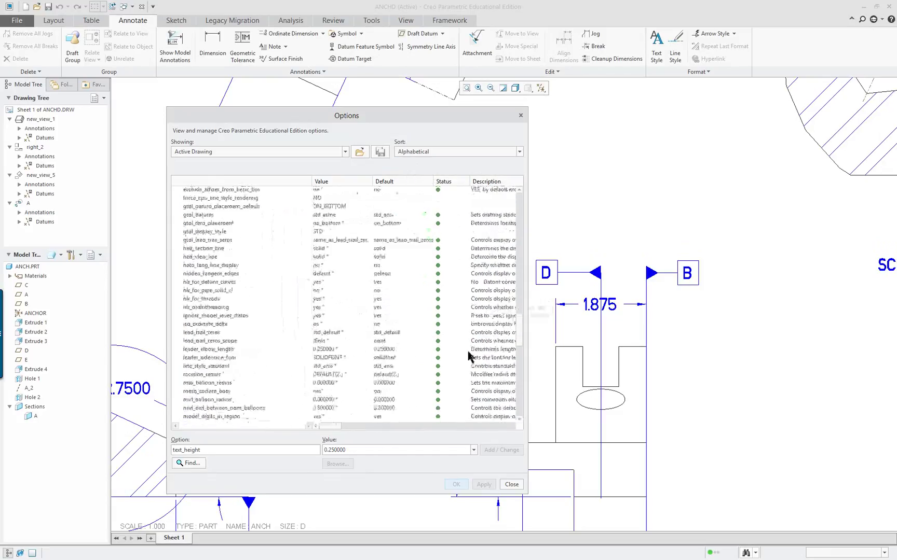
scroll(516, 316, "up", 15)
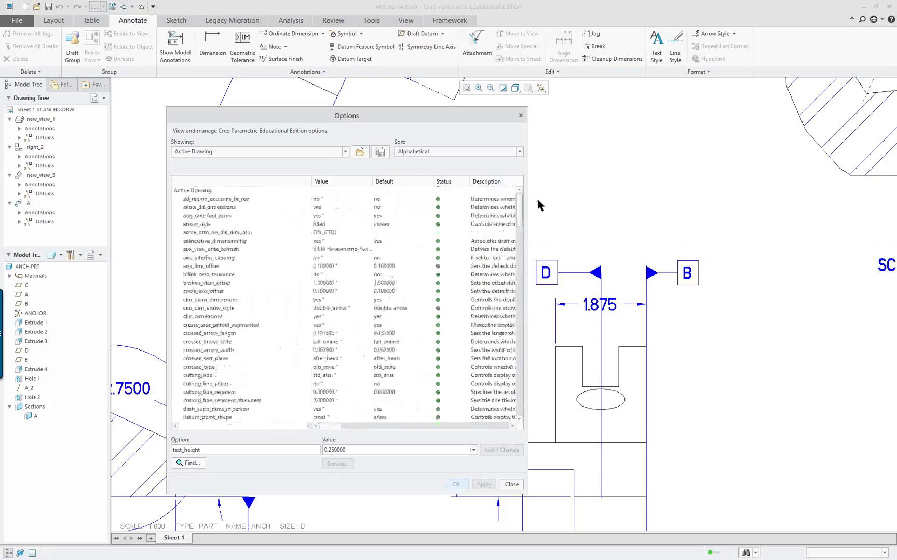
key("Return")
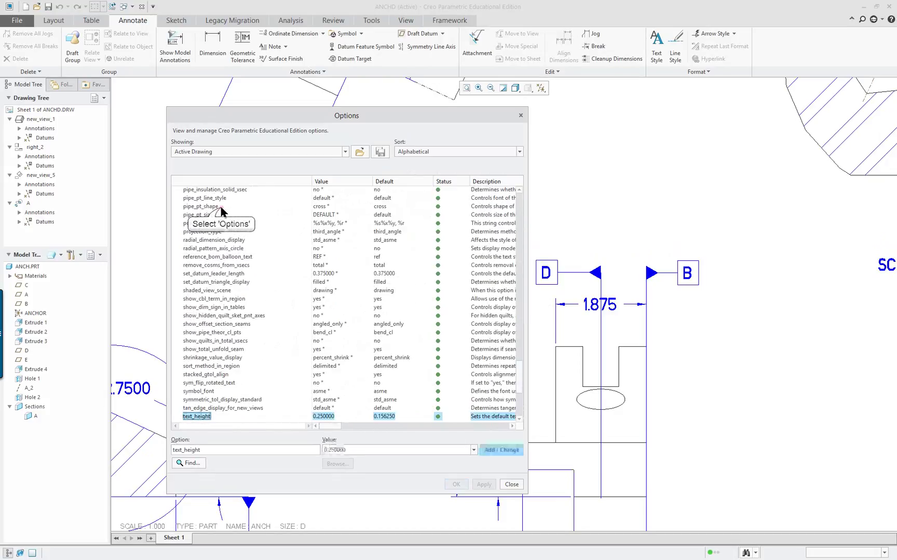
scroll(516, 343, "up", 15)
left_click_drag(535, 273, 537, 204)
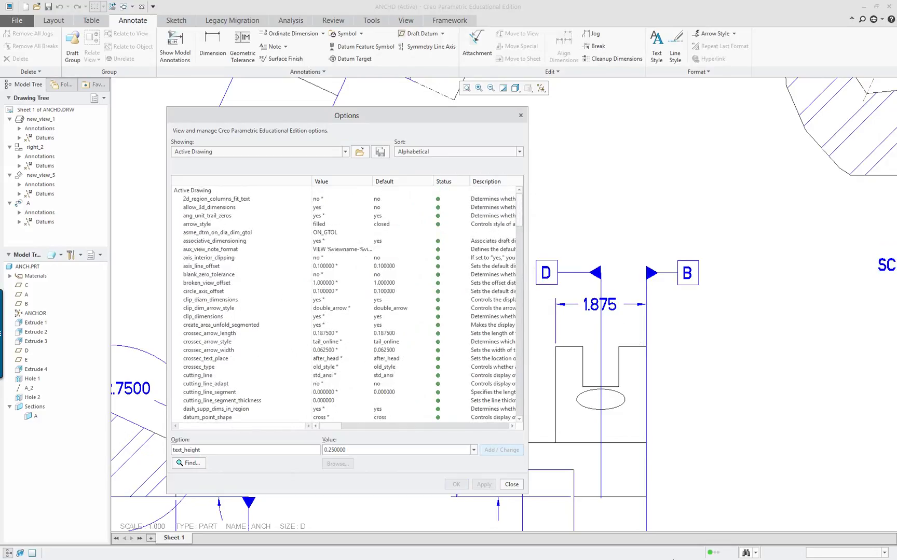
key("alt+Tab")
key("alt+Tab")
key("alt+Tab")
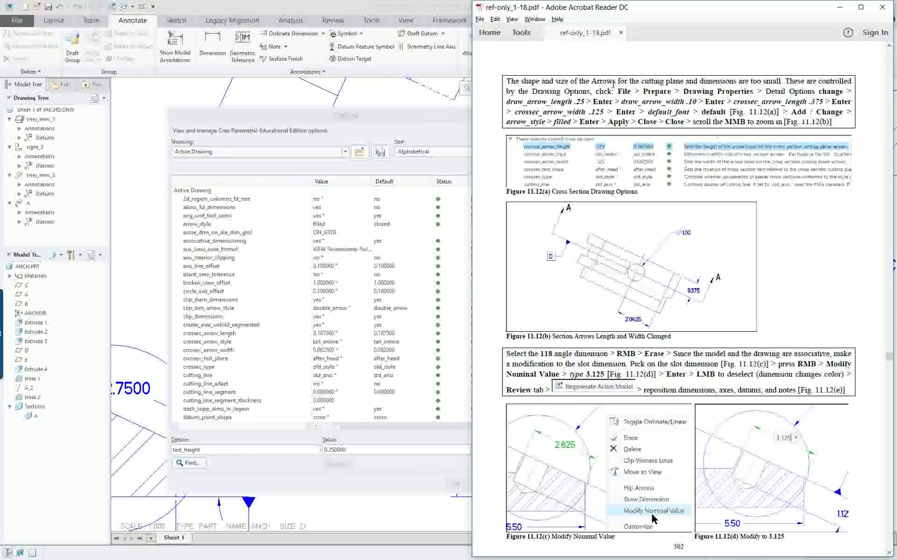
Return to the Creo Options dialog after reading the crossec_arrow_length and width values
left_click(419, 124)
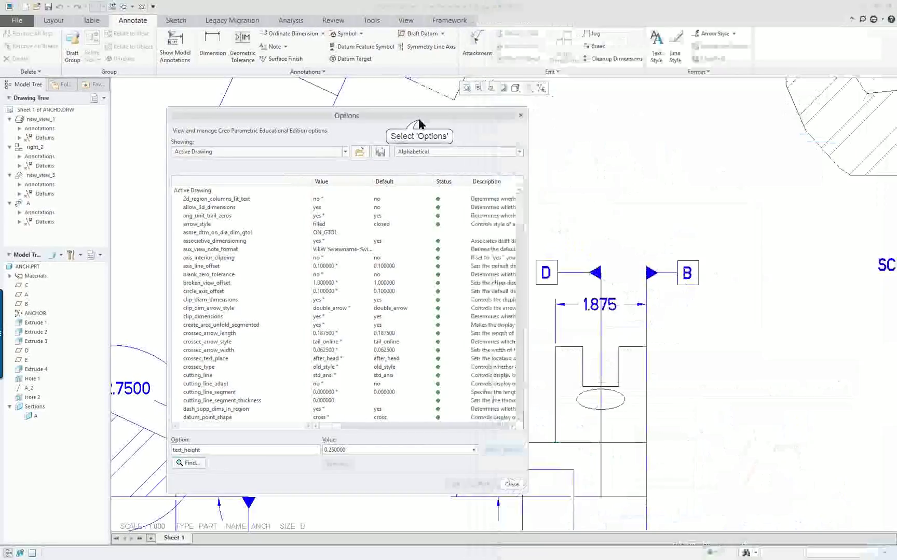
Sort the options By Category and inspect aux_view_note_format
left_click(481, 153)
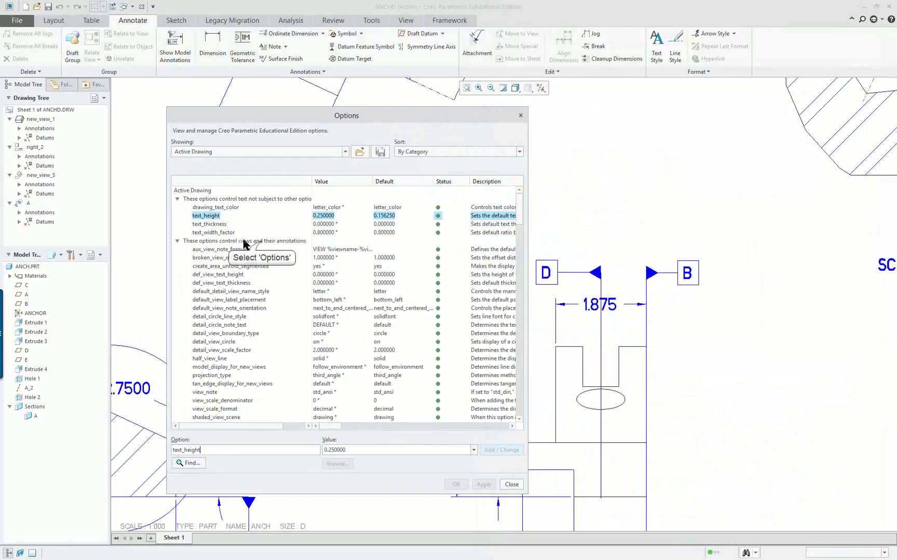
left_click(218, 249)
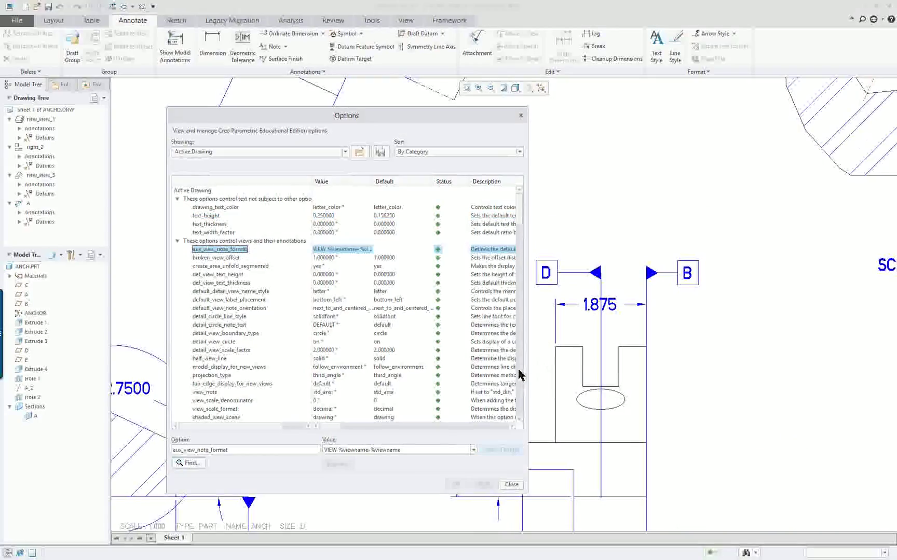
scroll(521, 371, "down", 5)
scroll(521, 373, "down", 5)
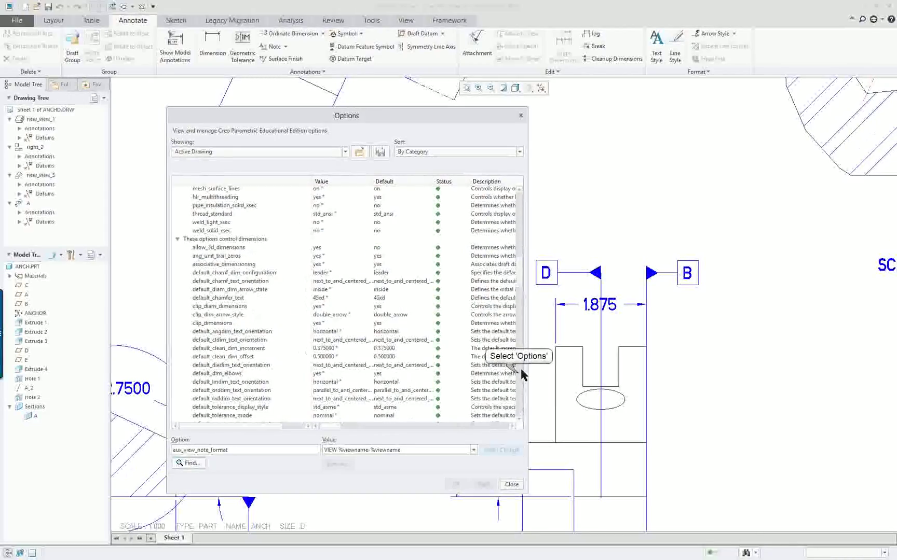
scroll(520, 378, "down", 5)
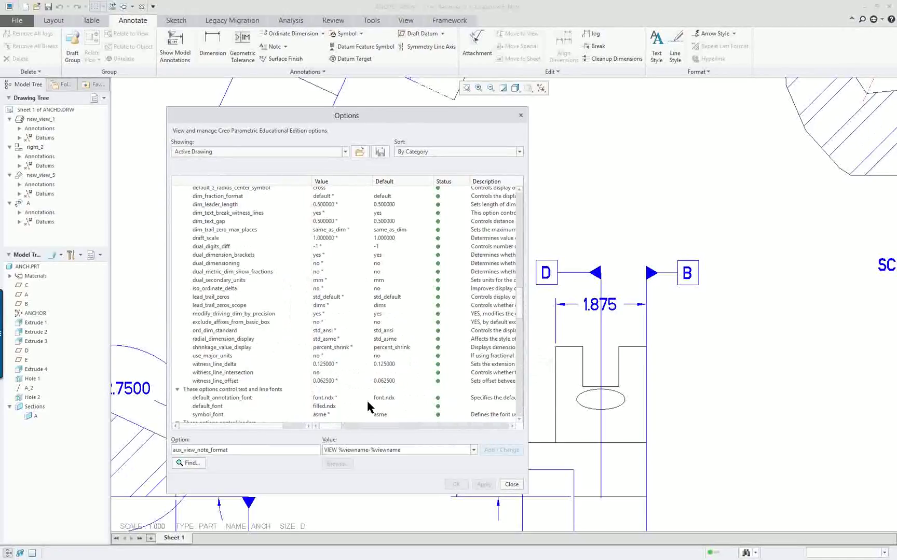
scroll(327, 390, "down", 1)
scroll(322, 389, "down", 2)
scroll(263, 350, "down", 1)
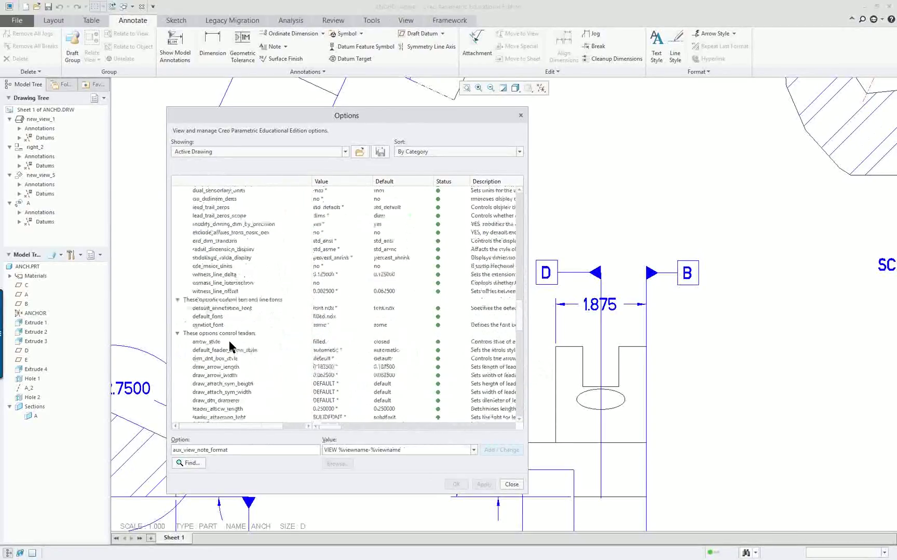
Inspect the default_font and arrow_style options
left_click(228, 316)
scroll(259, 311, "down", 1)
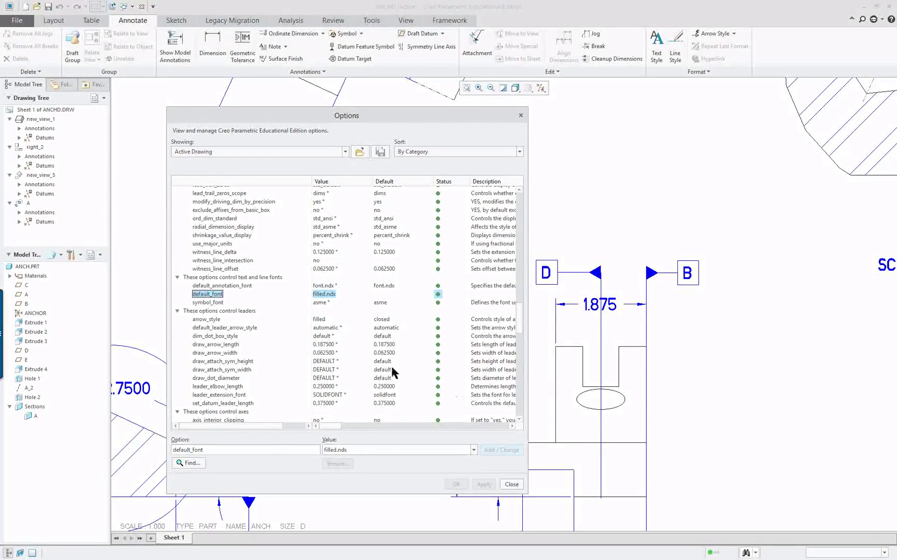
left_click(217, 321)
scroll(286, 337, "down", 1)
scroll(290, 347, "down", 1)
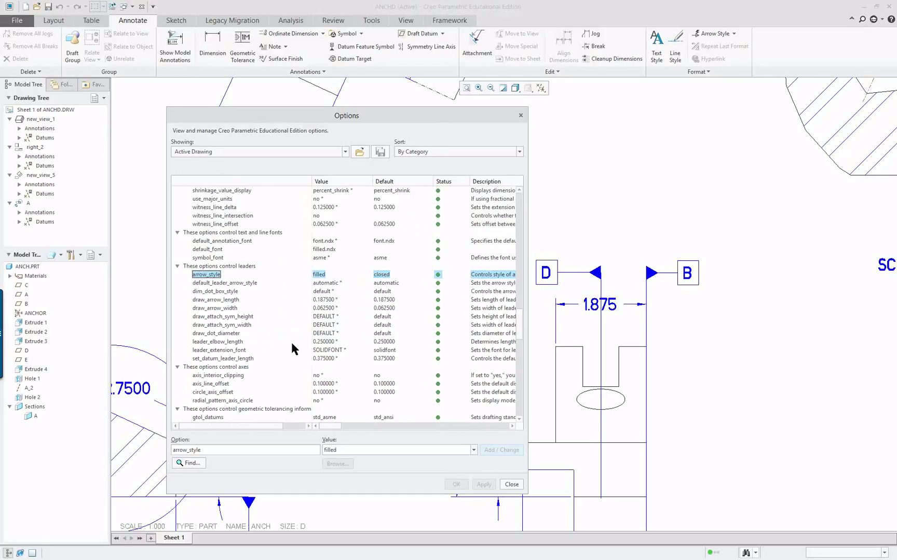
scroll(253, 327, "down", 3)
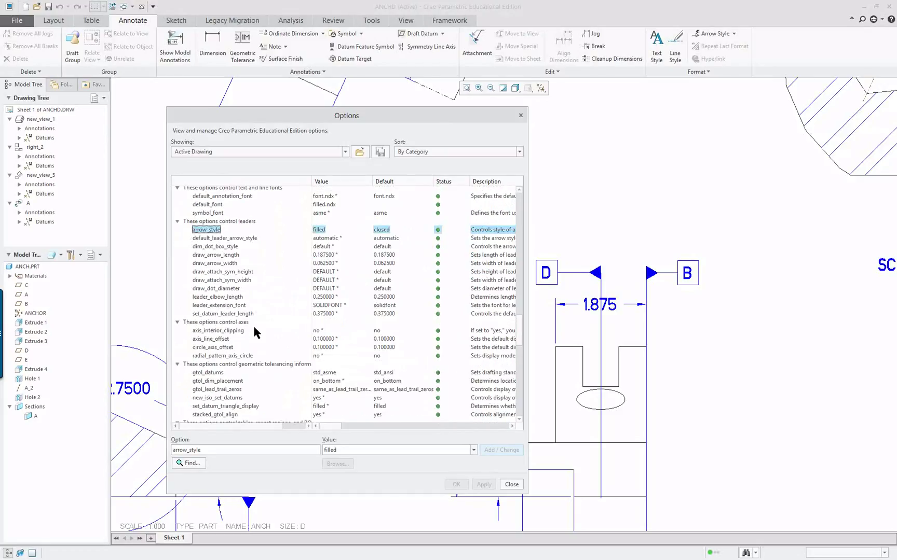
scroll(254, 332, "down", 4)
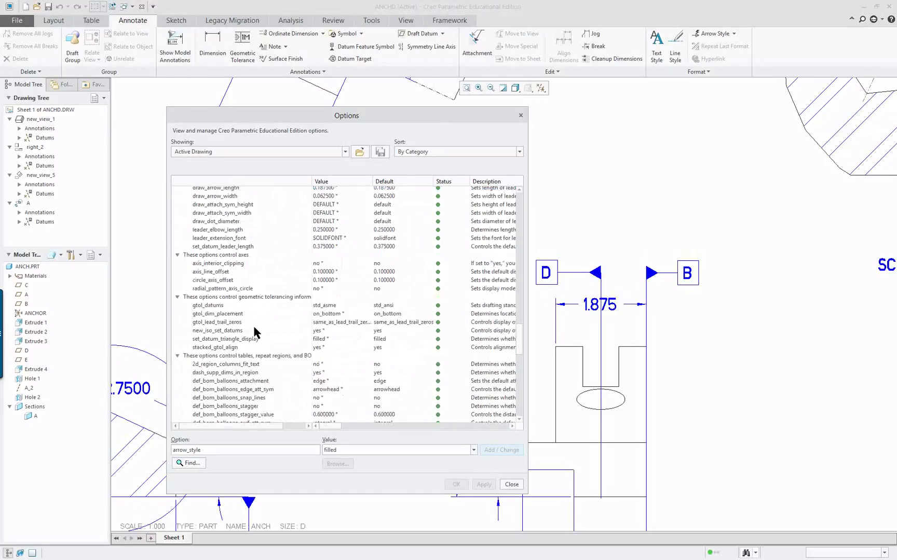
Select the tables and repeat regions category and scroll on to the axis and tolerancing settings
left_click(263, 310)
scroll(268, 324, "down", 6)
scroll(270, 332, "down", 4)
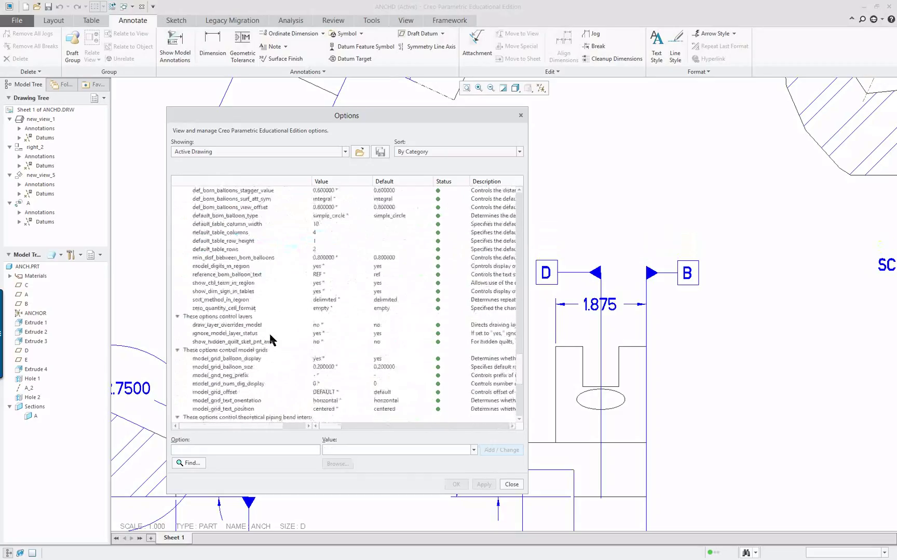
scroll(269, 335, "down", 3)
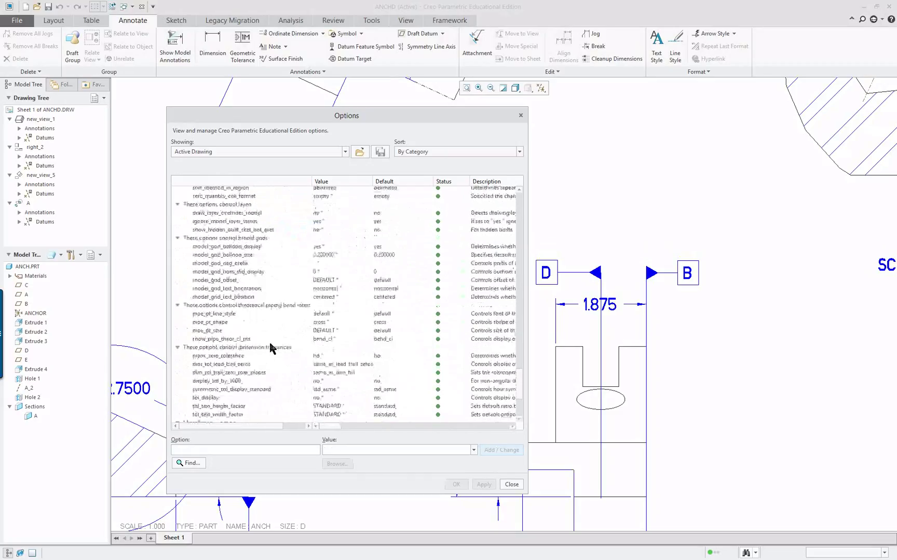
scroll(273, 335, "down", 4)
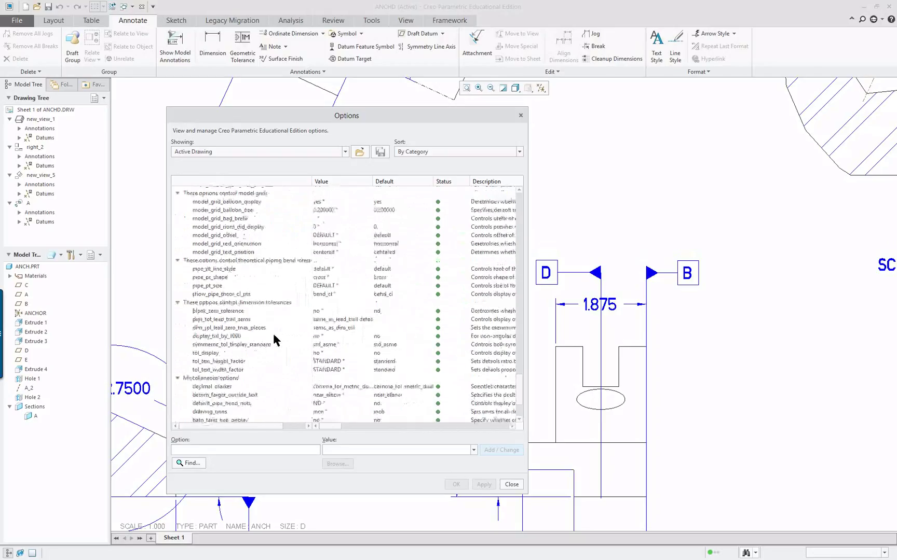
scroll(274, 337, "down", 2)
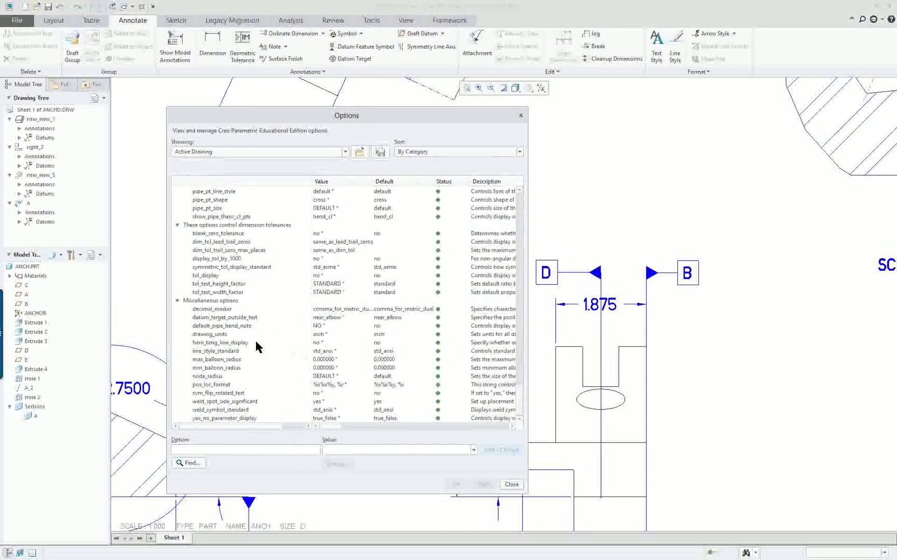
scroll(519, 387, "up", 3)
left_click_drag(518, 375, 521, 330)
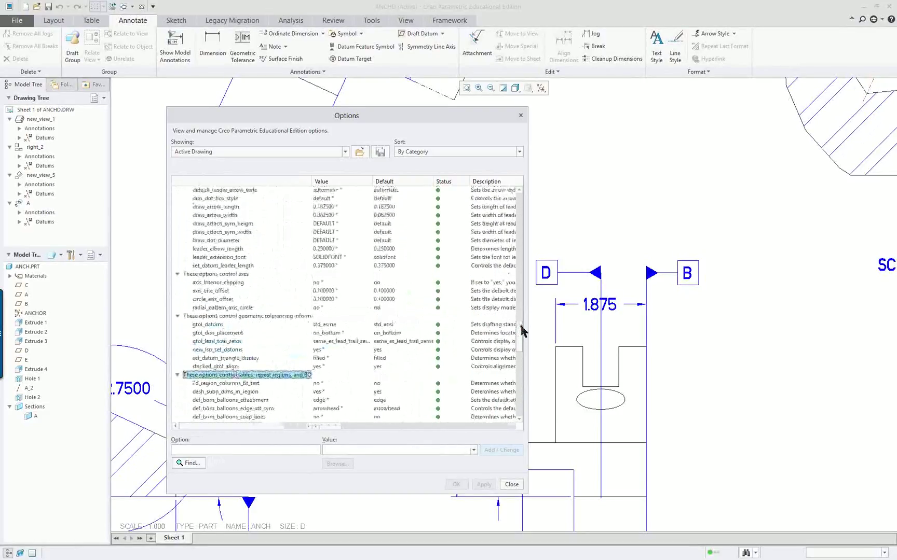
Keep gtol_datums set to std_asme
left_click(208, 325)
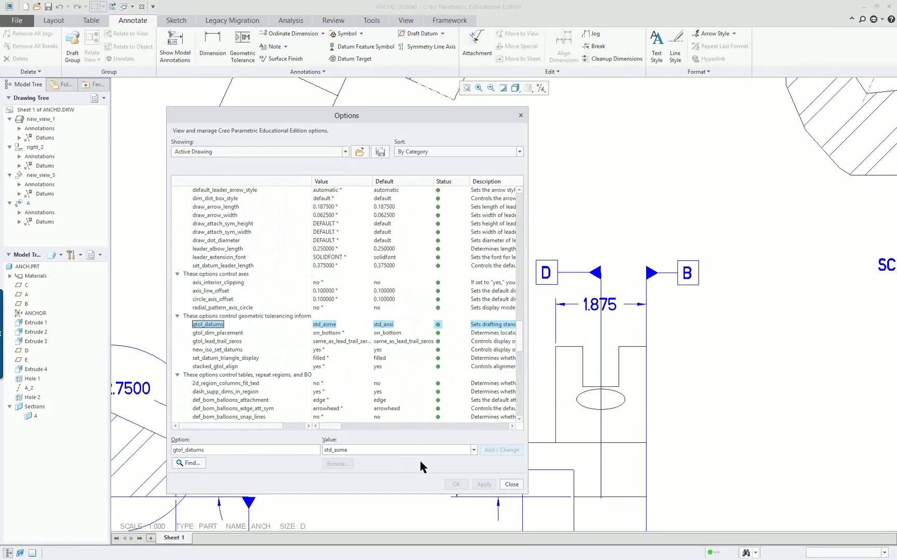
left_click(474, 450)
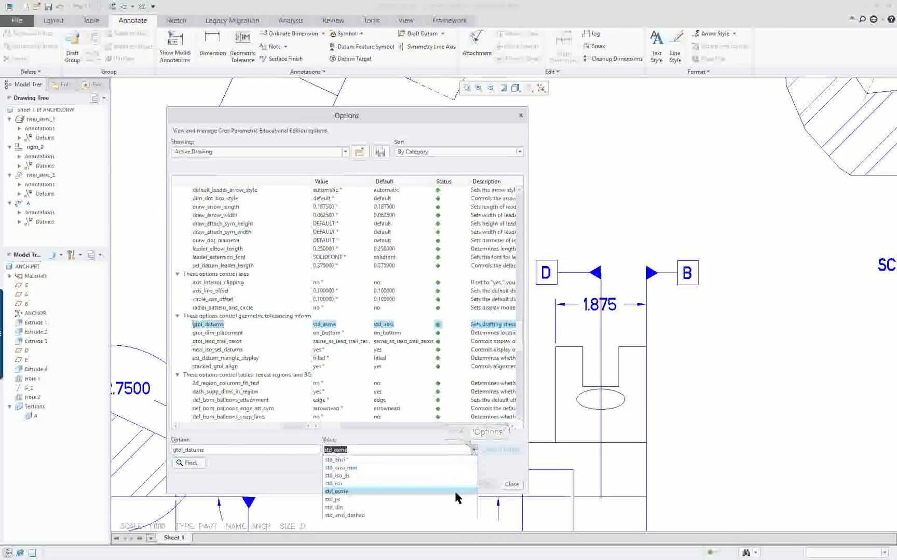
left_click(346, 450)
Review text_height and drawing_text_color, then close the Options dialog
scroll(312, 291, "up", 1)
scroll(311, 292, "up", 1)
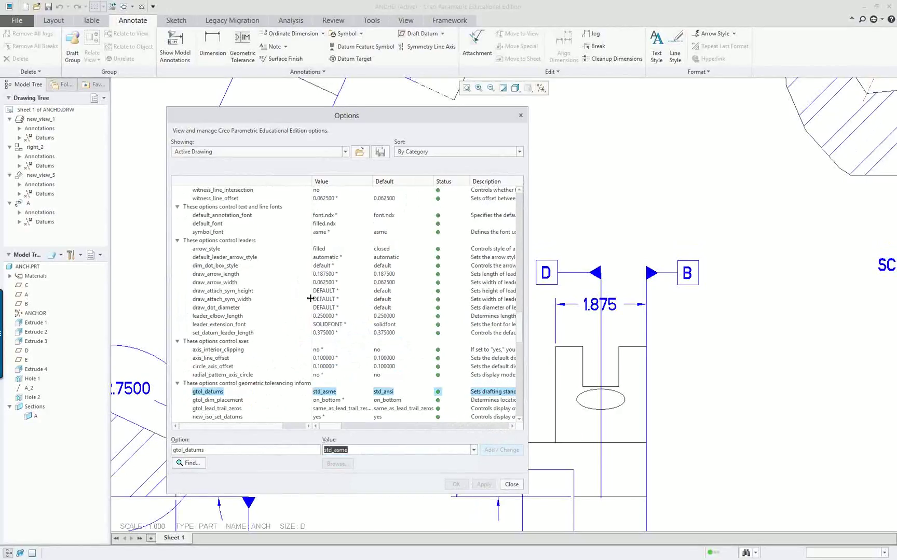
scroll(266, 292, "up", 4)
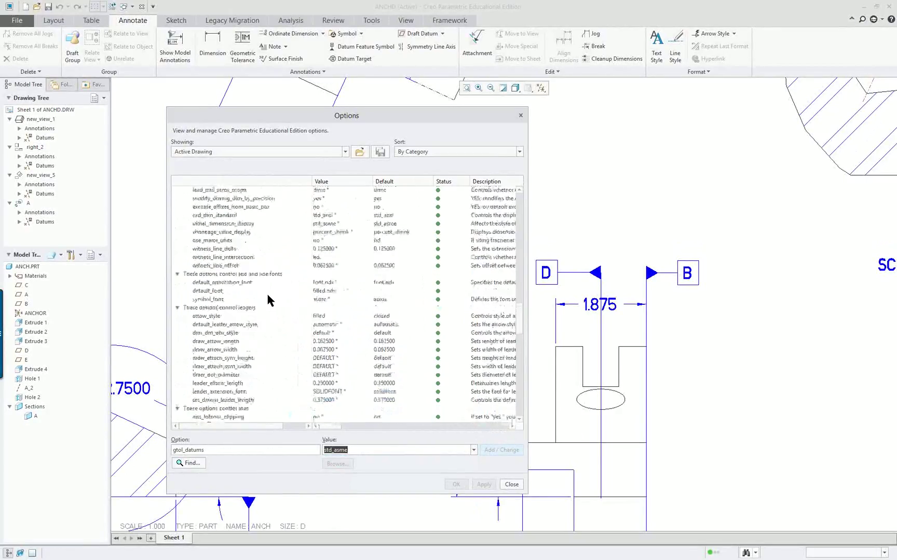
scroll(267, 292, "up", 7)
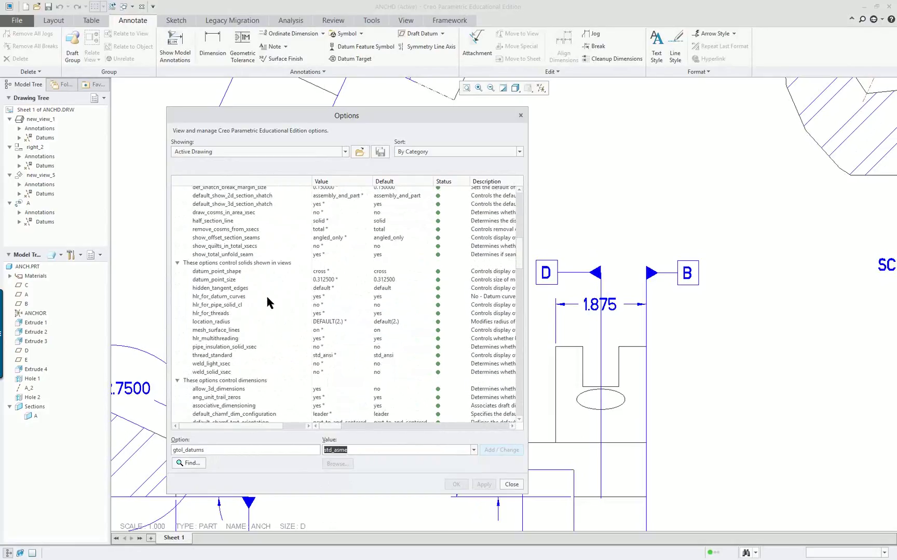
scroll(265, 294, "up", 6)
scroll(275, 300, "up", 1)
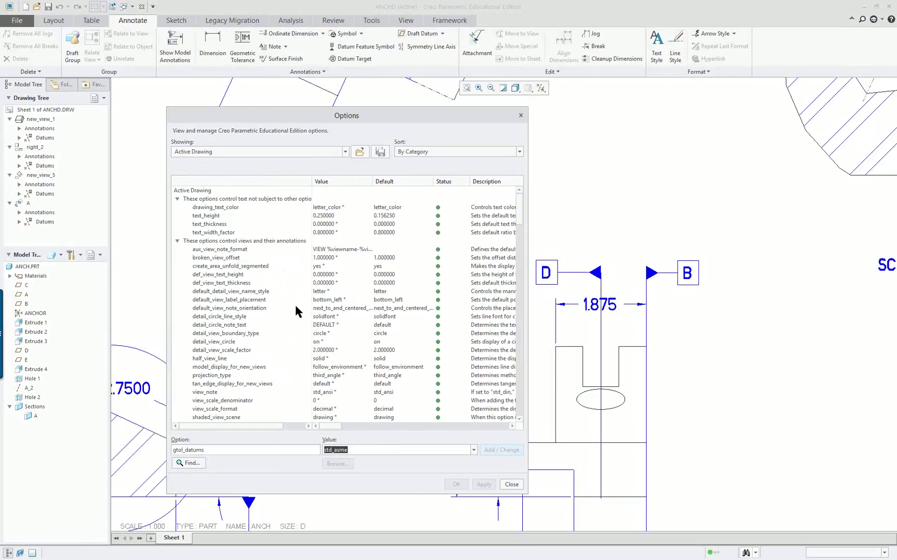
left_click(216, 215)
left_click(218, 207)
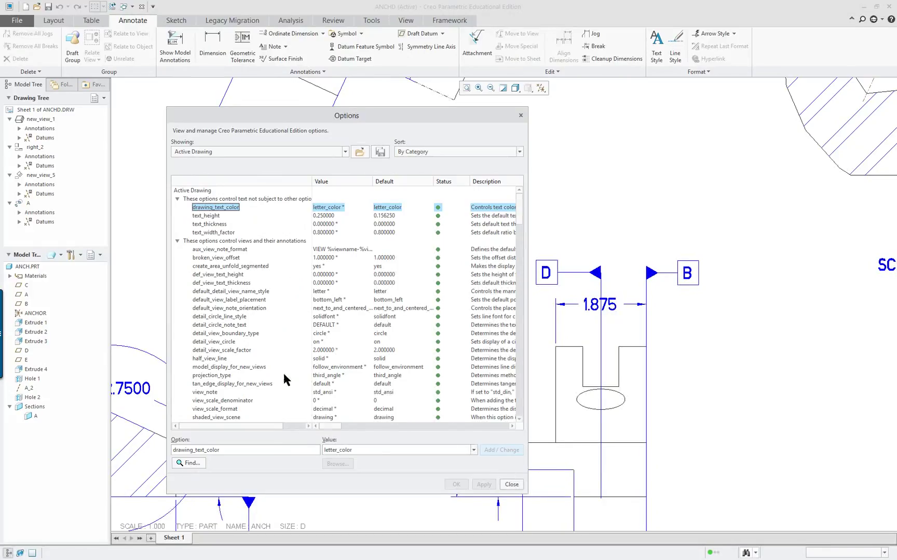
left_click(514, 486)
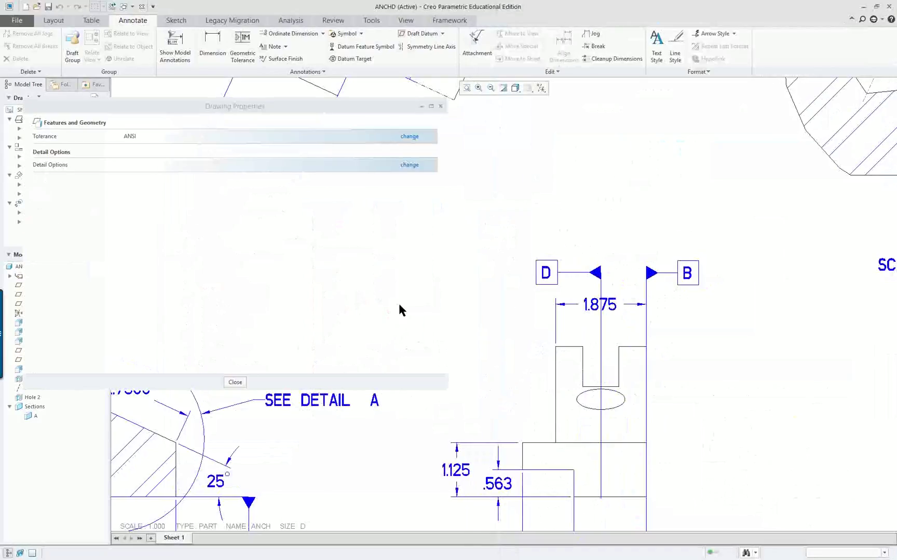
Close Drawing Properties, box-select the views, then clear the selection and show the selection filter list
left_click(440, 106)
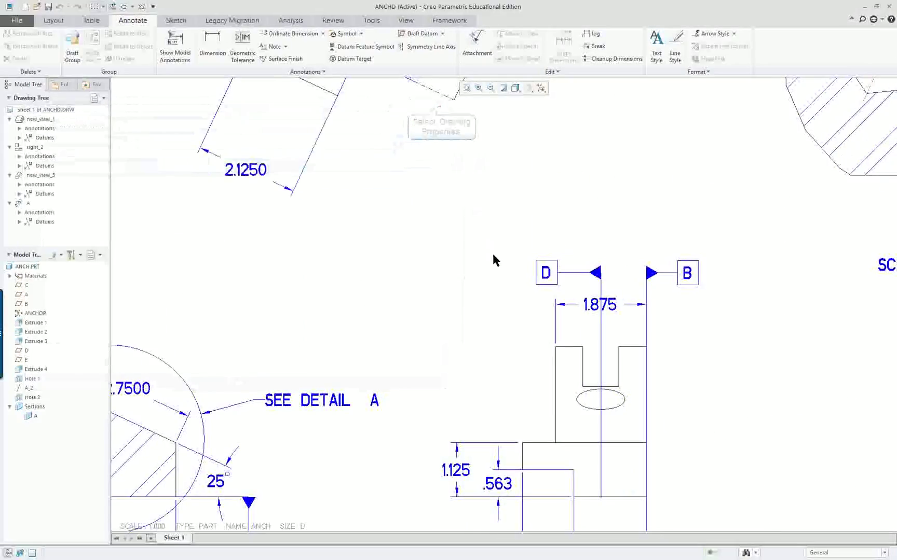
scroll(494, 252, "up", 5)
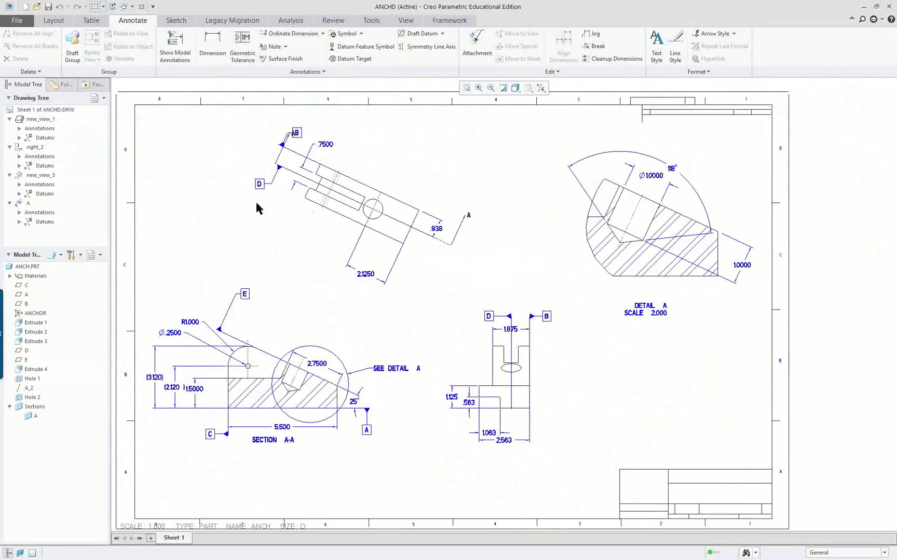
left_click_drag(124, 117, 782, 480)
right_click(783, 481)
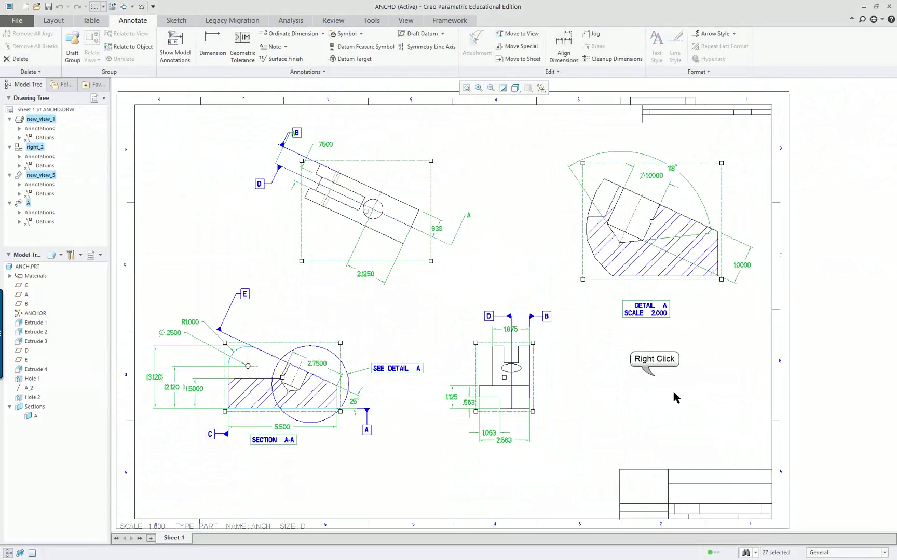
right_click(654, 377)
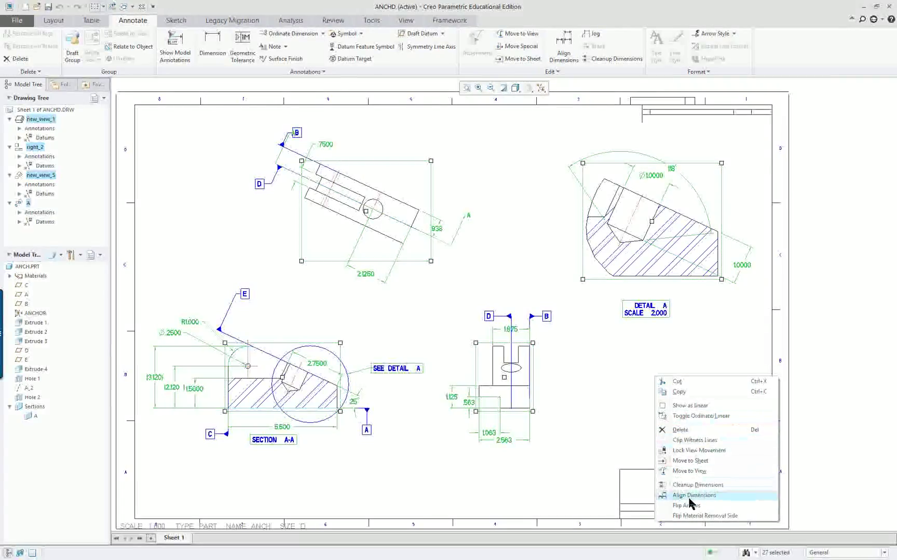
double_click(601, 404)
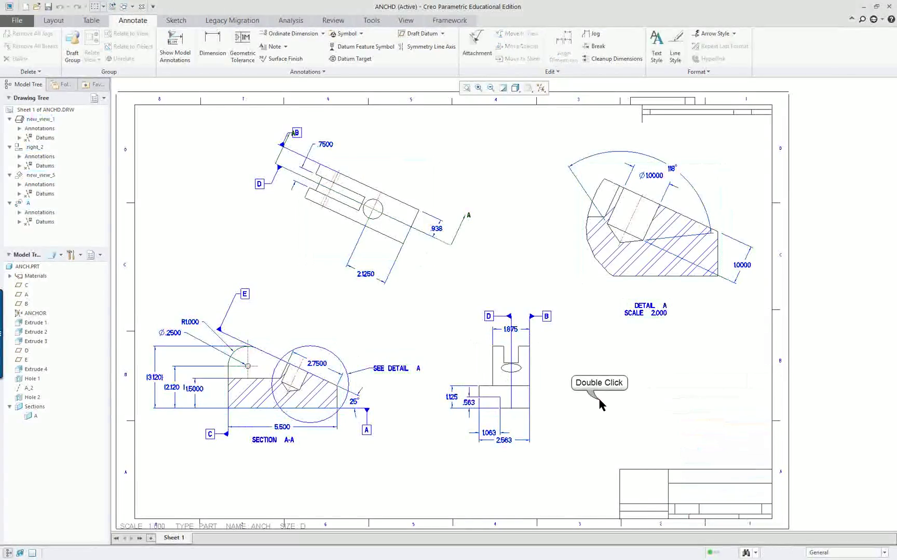
left_click(821, 553)
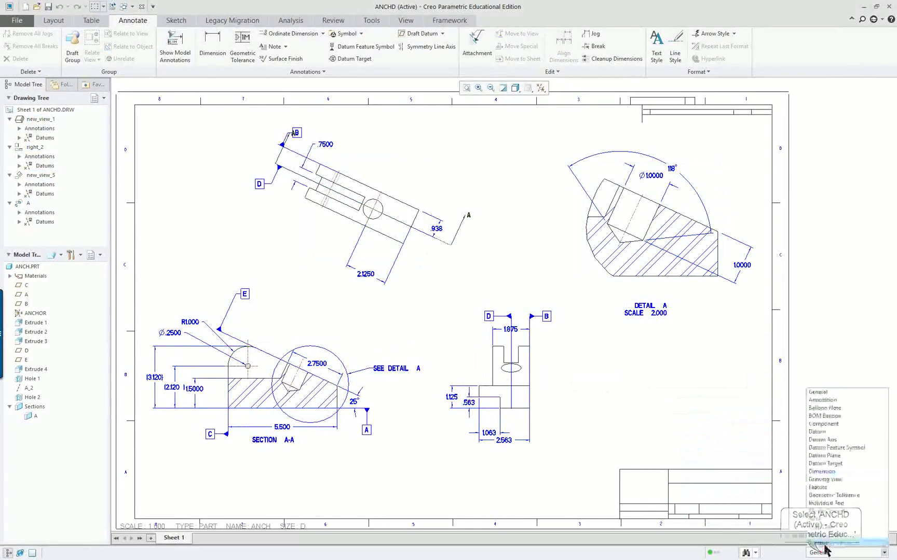
Select every annotation on the sheet using the Annotation filter and a selection box
left_click(843, 401)
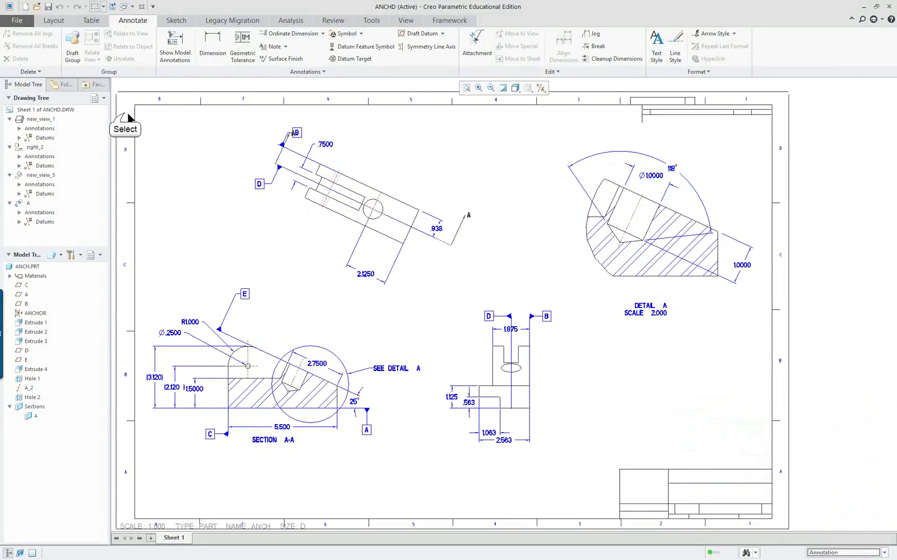
mouse_move(124, 113)
left_mouse_down()
mouse_move(511, 378)
mouse_move(761, 497)
left_mouse_up()
right_click(600, 359)
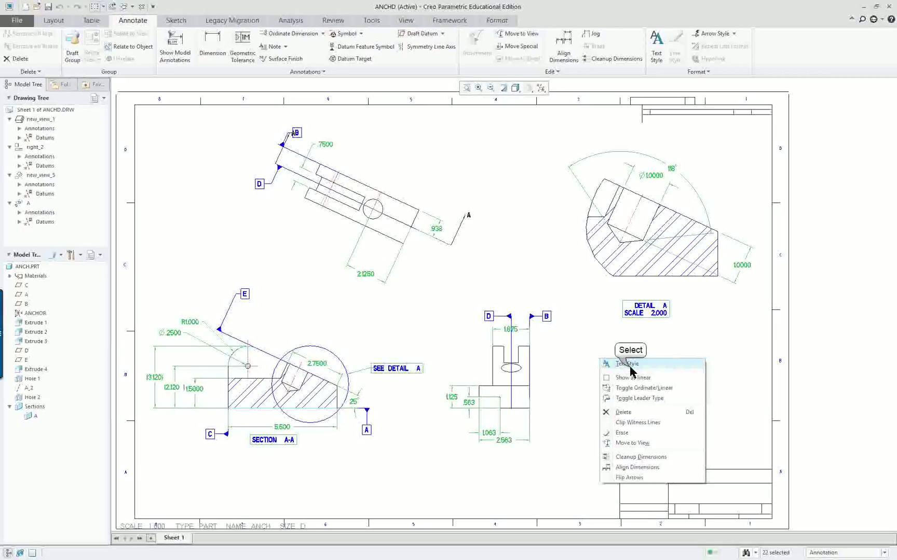
left_click(630, 365)
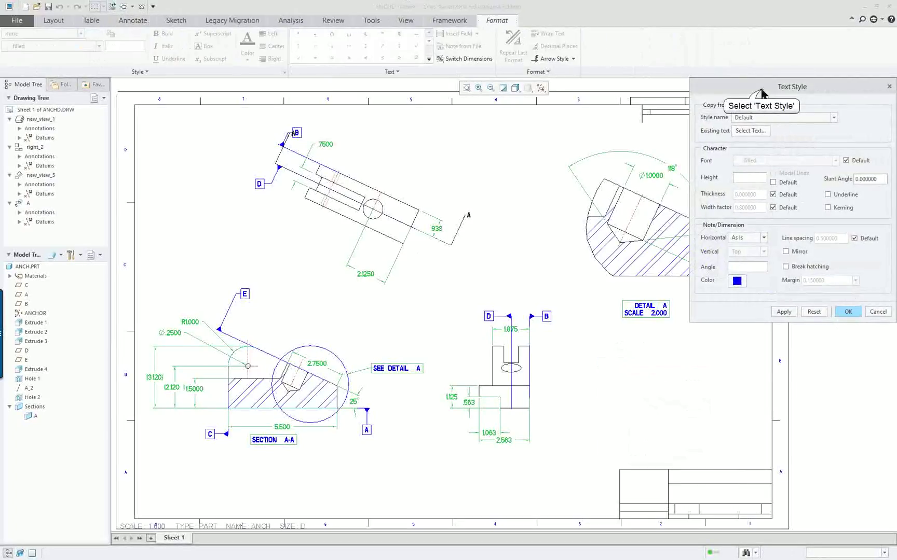
Override the default font with Blueprint MT Bold in Text Style and apply it
left_click_drag(760, 93, 580, 153)
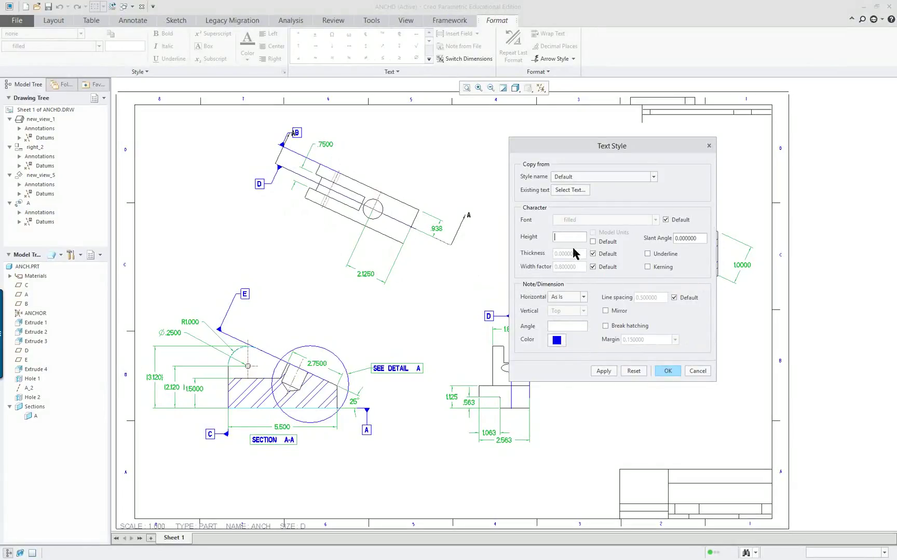
left_click(664, 221)
left_click(655, 220)
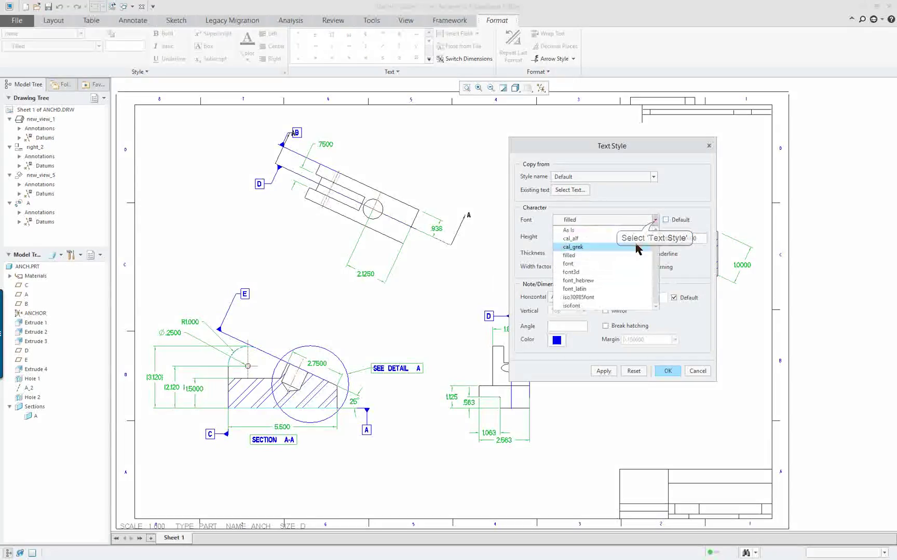
scroll(618, 267, "down", 3)
scroll(615, 274, "down", 5)
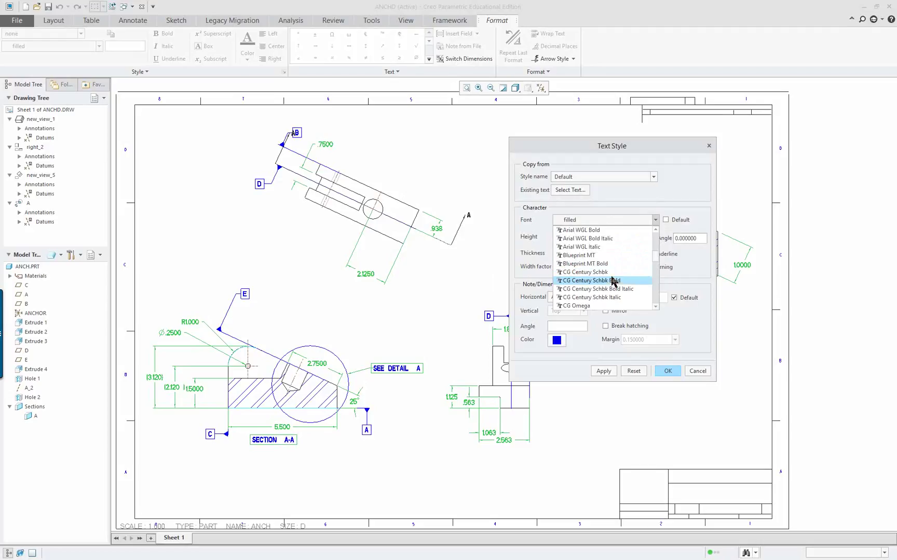
scroll(612, 294, "down", 1)
scroll(590, 270, "up", 1)
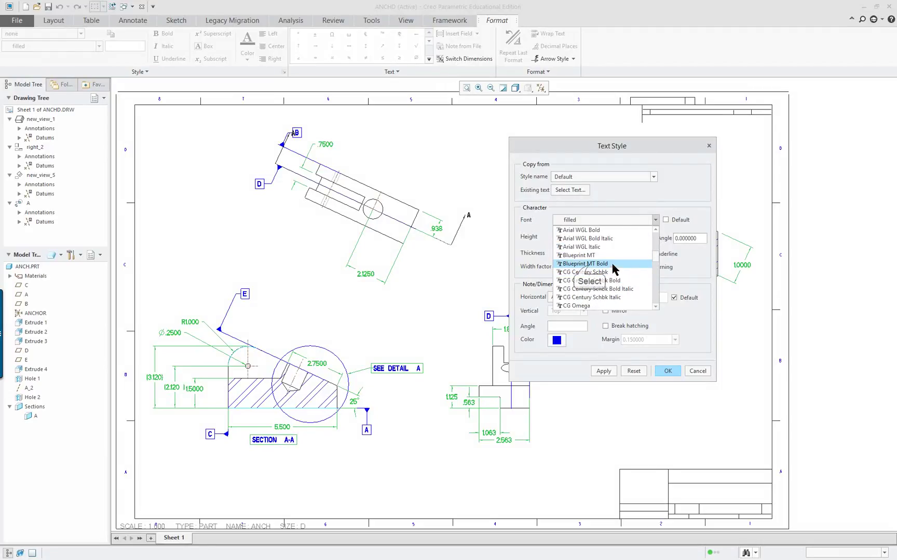
left_click(591, 264)
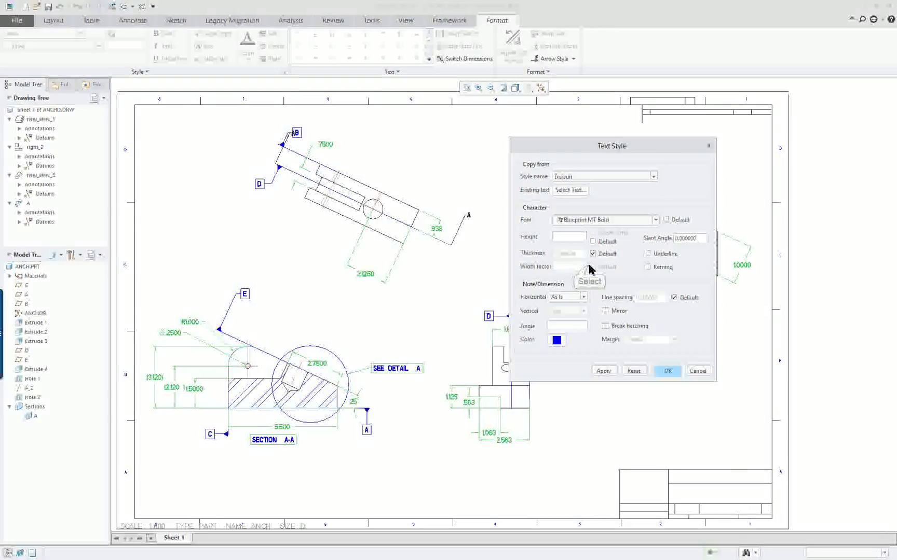
left_click(604, 372)
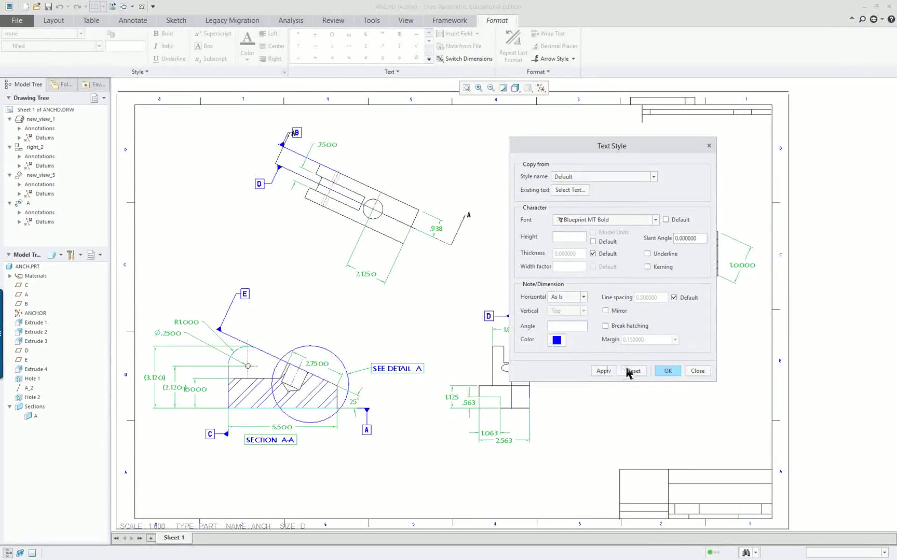
left_click(662, 373)
Clear the annotation selection and zoom to the section A-A and Detail A dimensions
scroll(416, 360, "down", 2)
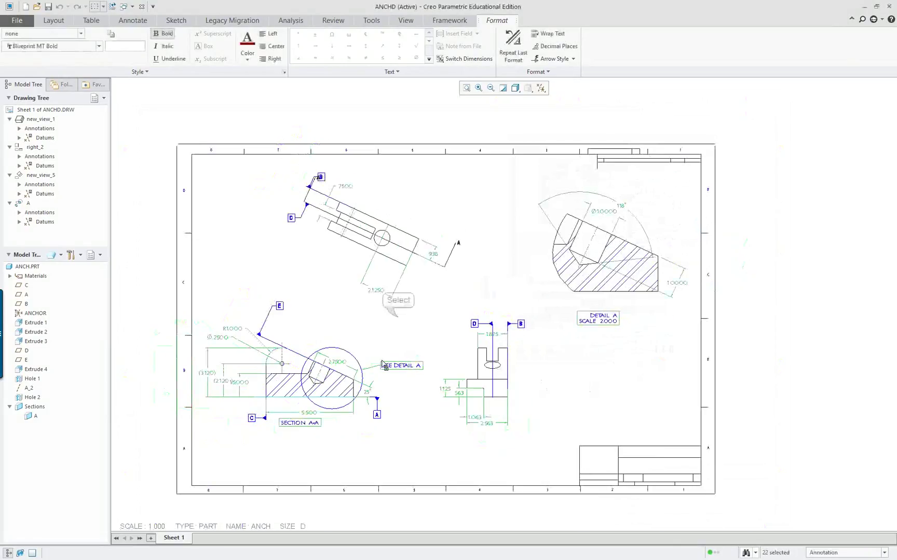
left_click(398, 322)
scroll(402, 337, "up", 3)
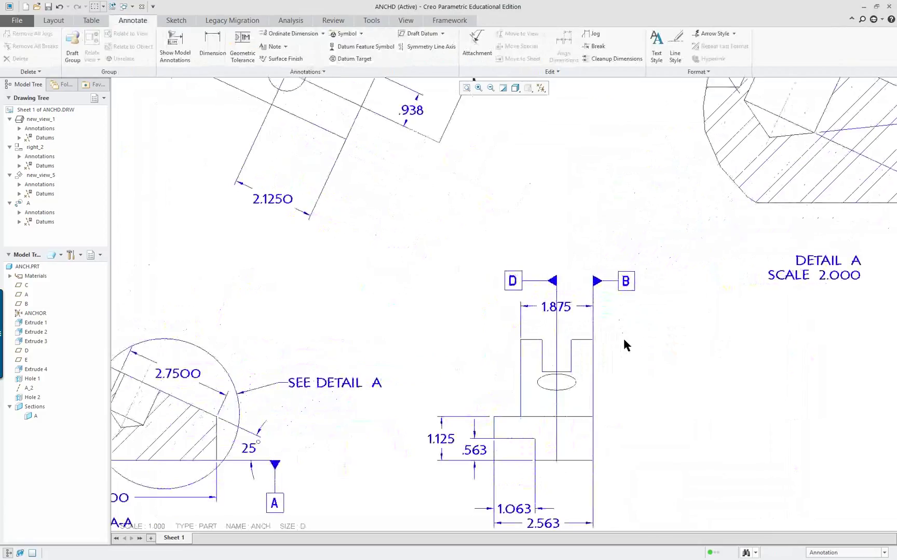
scroll(625, 346, "down", 2)
scroll(268, 372, "down", 2)
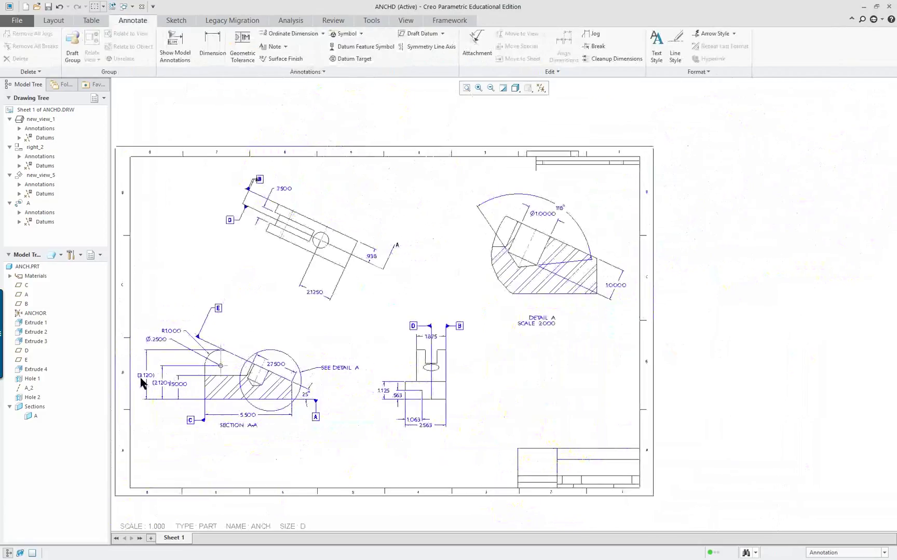
scroll(241, 395, "up", 4)
left_click(242, 400)
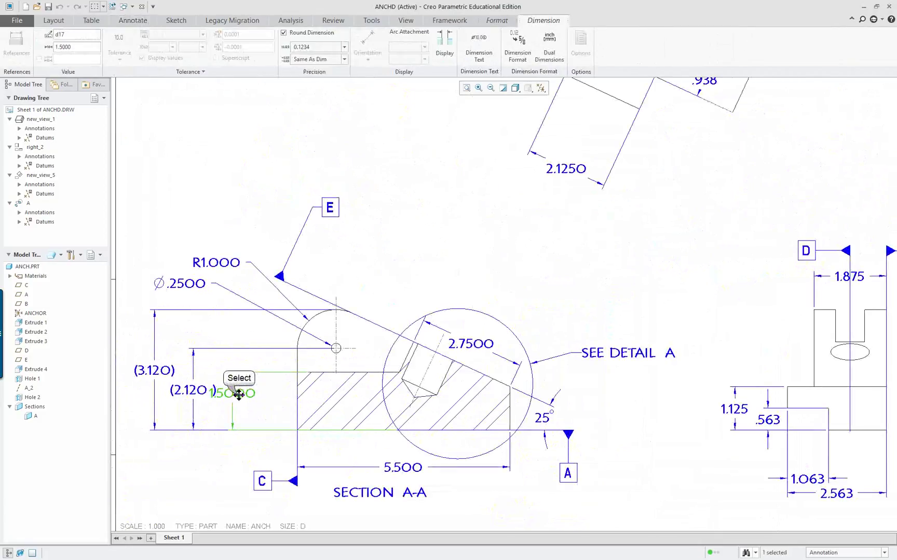
left_click(419, 278)
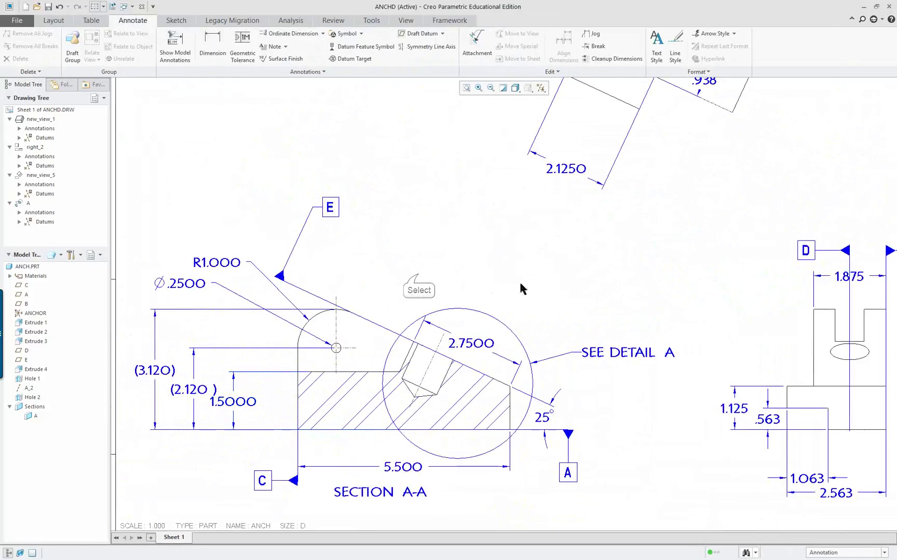
scroll(519, 280, "down", 3)
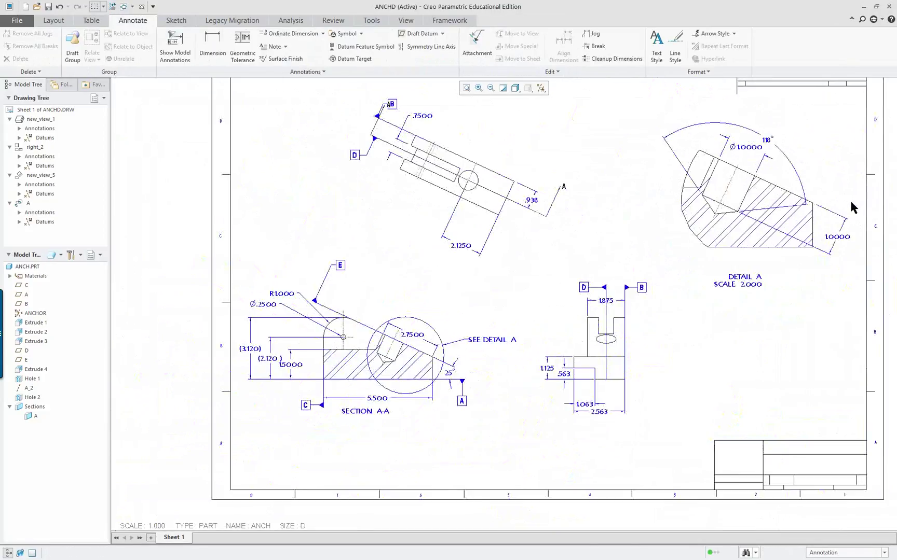
scroll(851, 205, "up", 2)
scroll(855, 218, "up", 2)
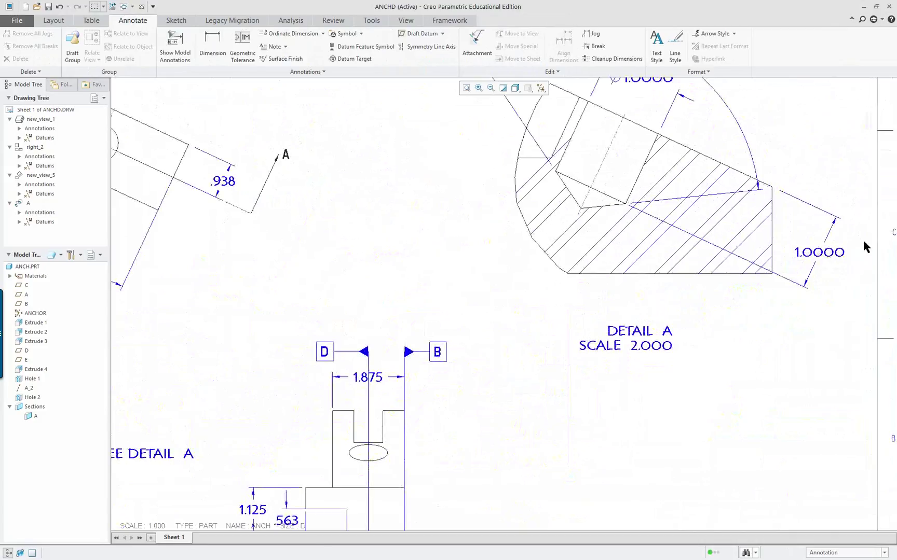
scroll(863, 236, "up", 2)
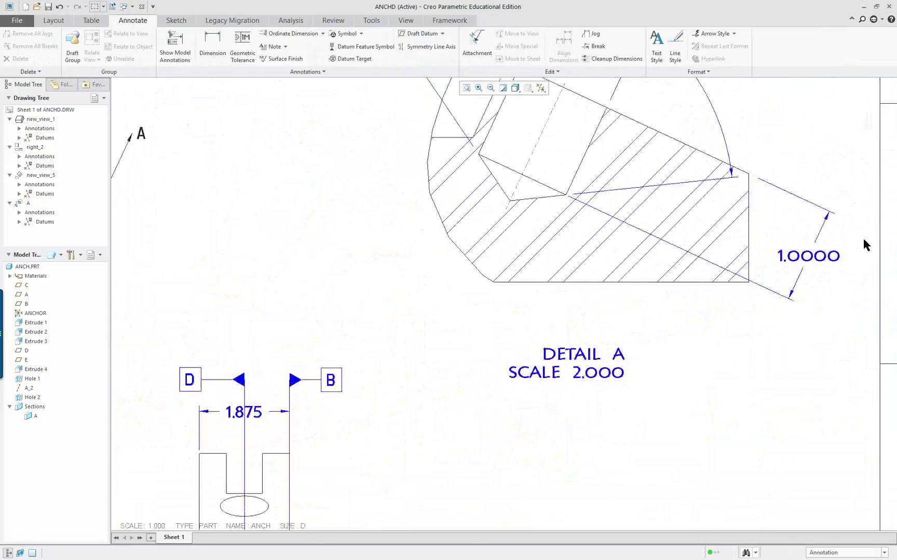
middle_click(796, 257)
Open the DETAIL A note for in-place editing and close it unchanged
left_click(546, 410)
double_click(542, 410)
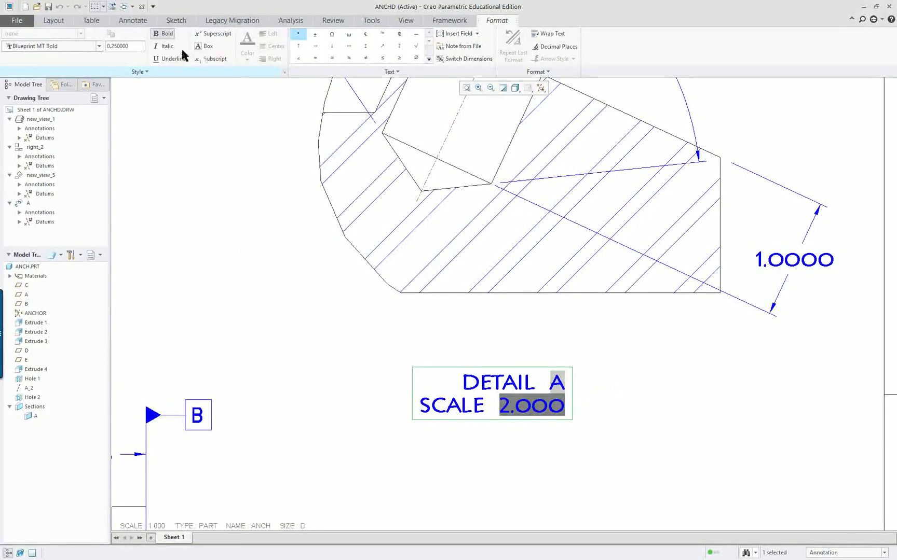
left_click(241, 126)
Set Detail A's 1.0000 dimension precision to 0.123 so it reads 1.000
double_click(804, 264)
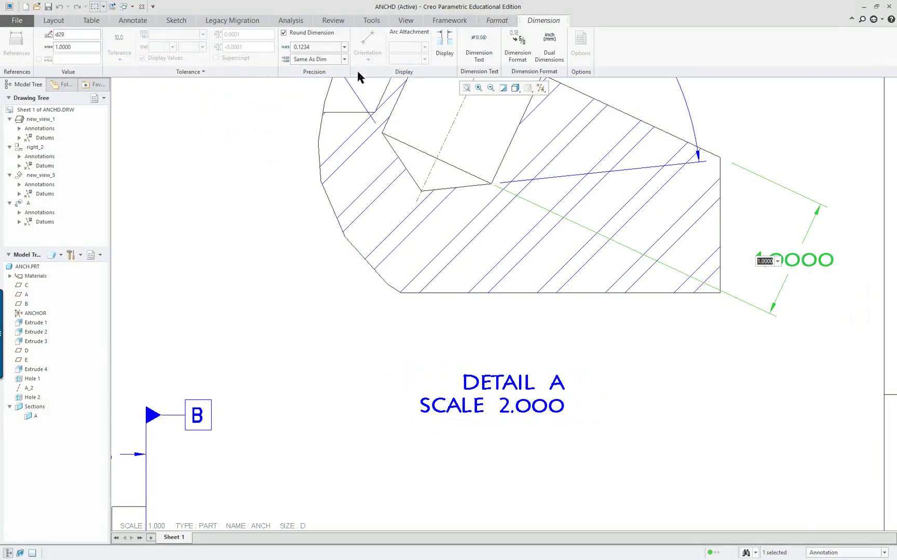
left_click(331, 48)
left_click(299, 72)
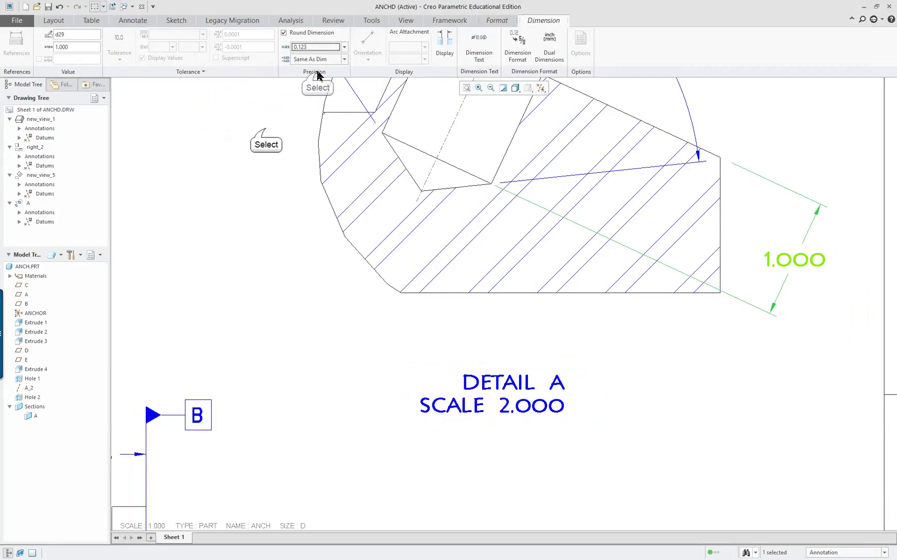
left_click(270, 127)
scroll(399, 230, "up", 3)
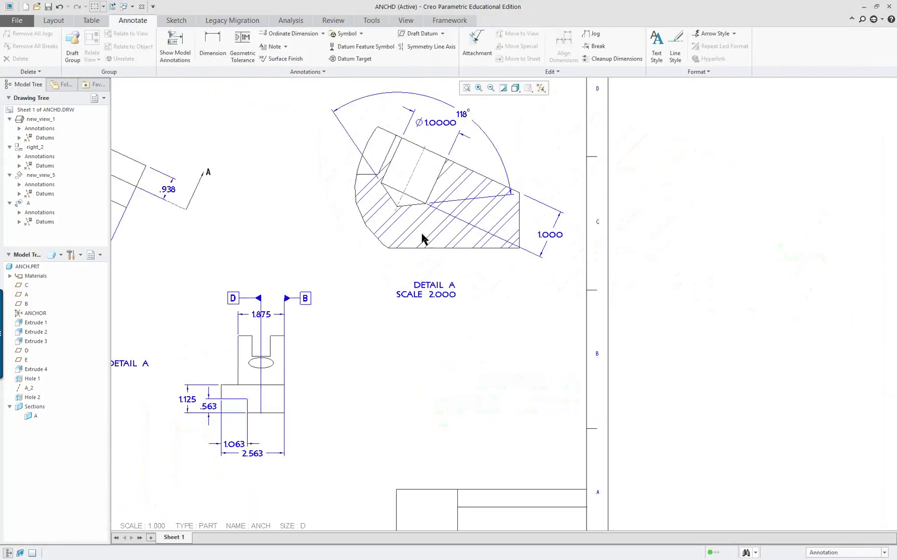
scroll(279, 222, "up", 3)
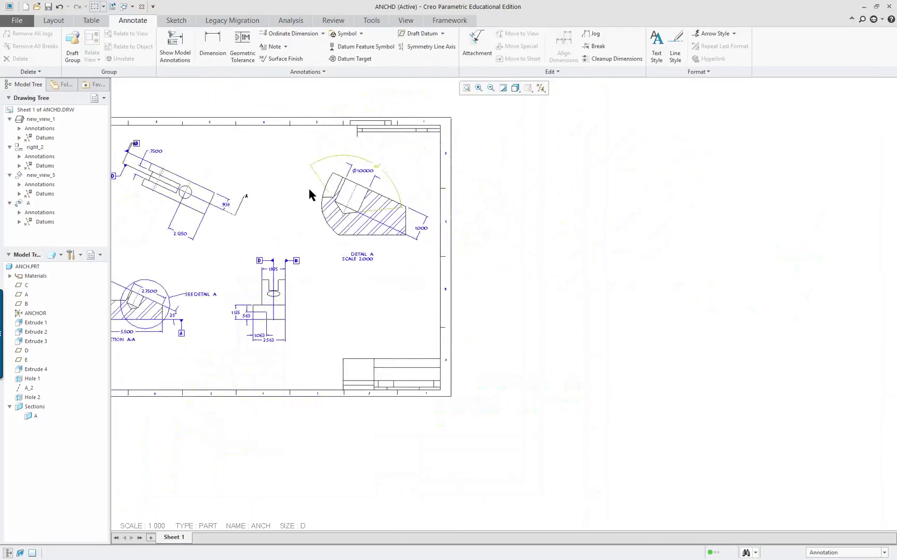
scroll(195, 213, "up", 2)
scroll(122, 187, "down", 4)
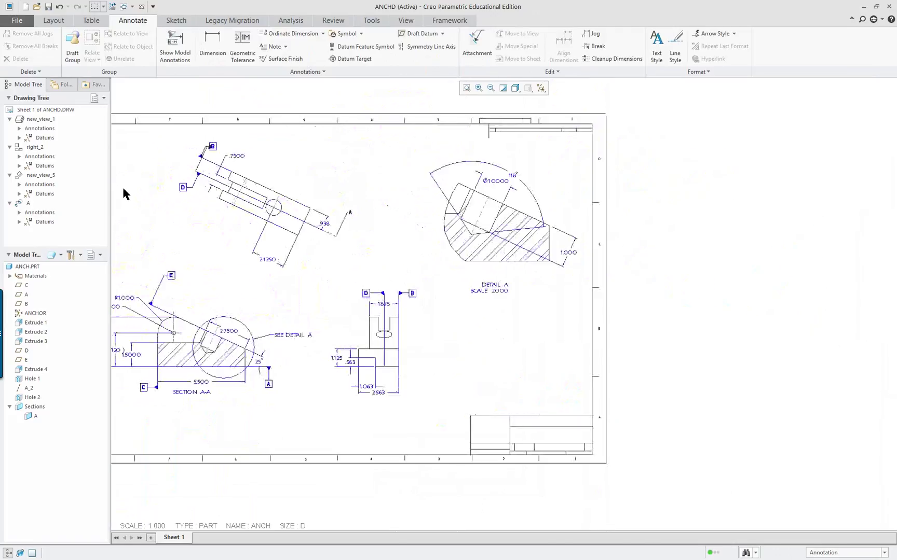
scroll(223, 223, "up", 1)
scroll(228, 306, "up", 1)
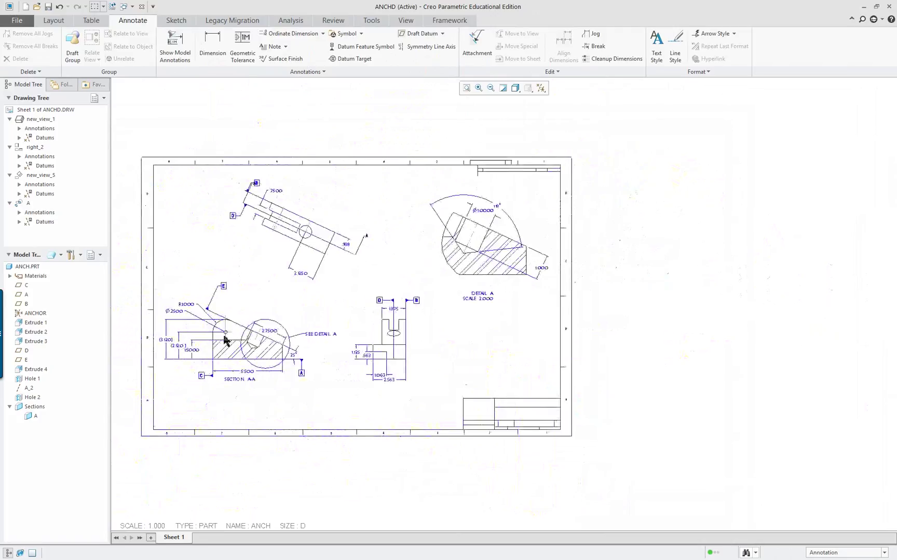
scroll(222, 305, "down", 3)
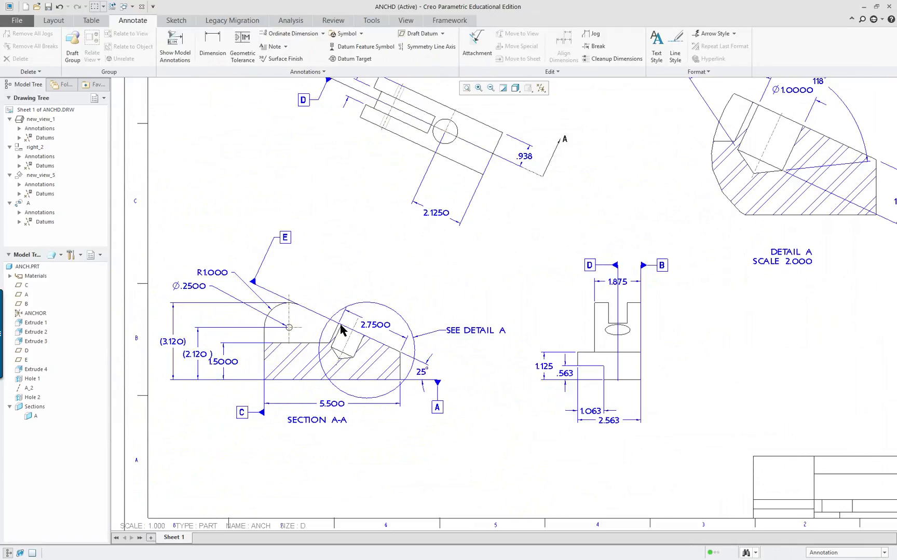
scroll(504, 313, "up", 2)
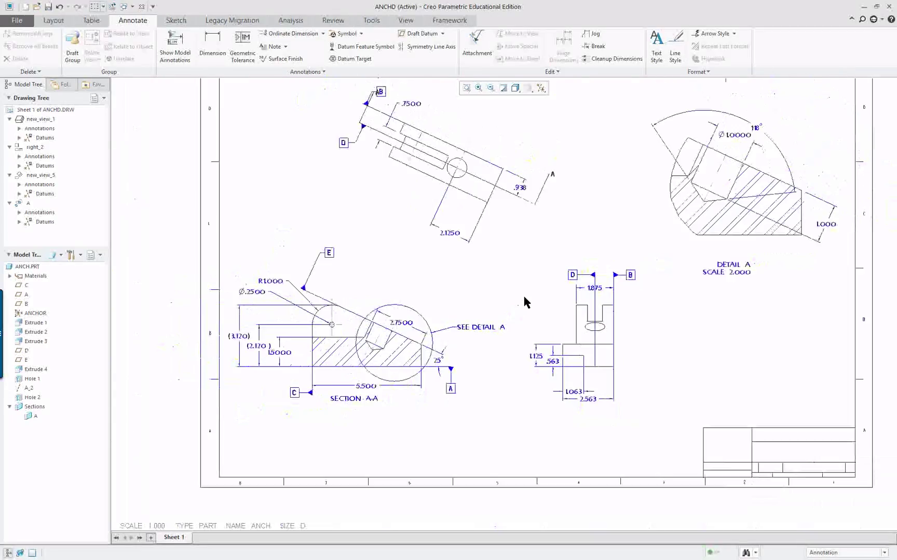
Set the .563 dimension's precision to 0.1234 so it reads .5625
left_click(591, 400)
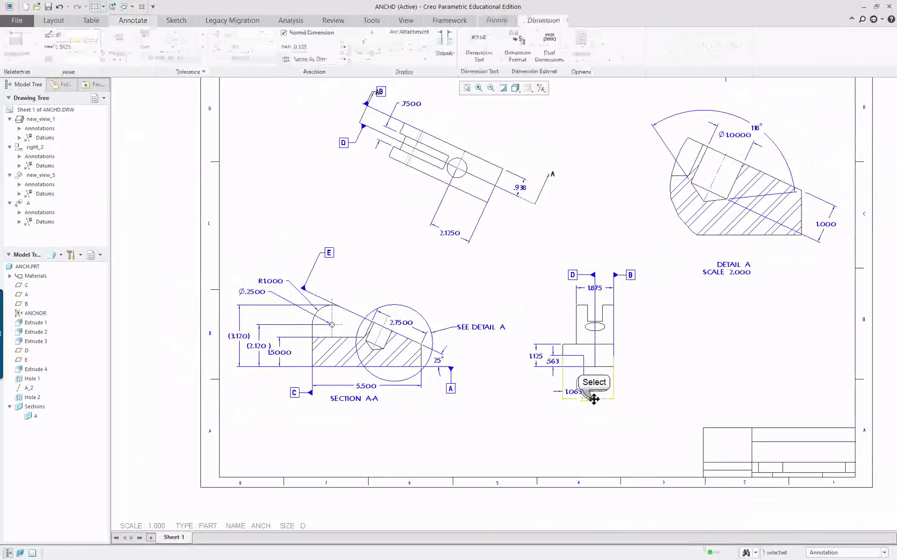
left_click(529, 399)
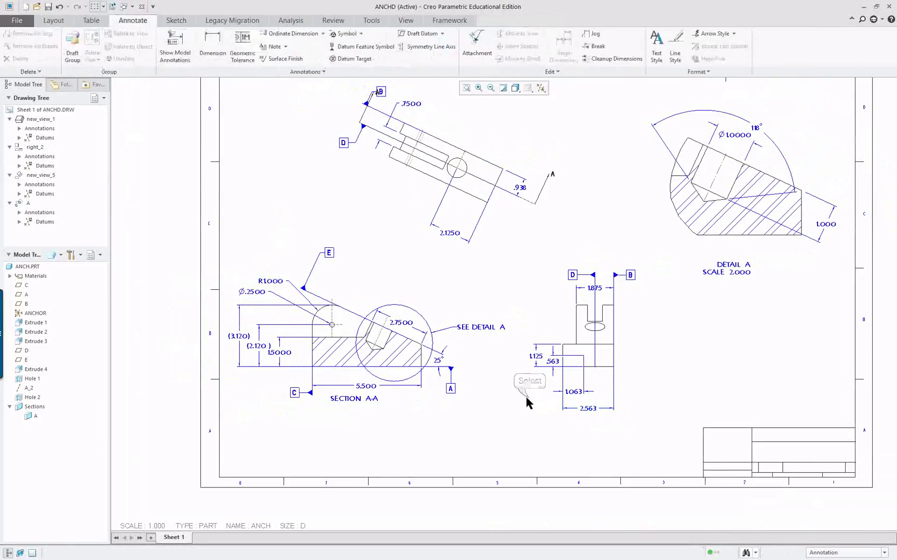
scroll(571, 369, "down", 5)
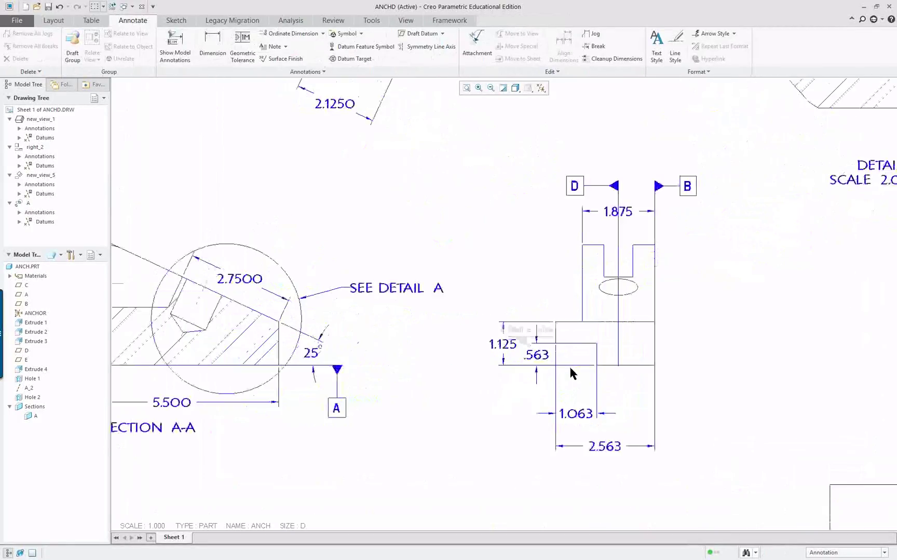
left_click(521, 342)
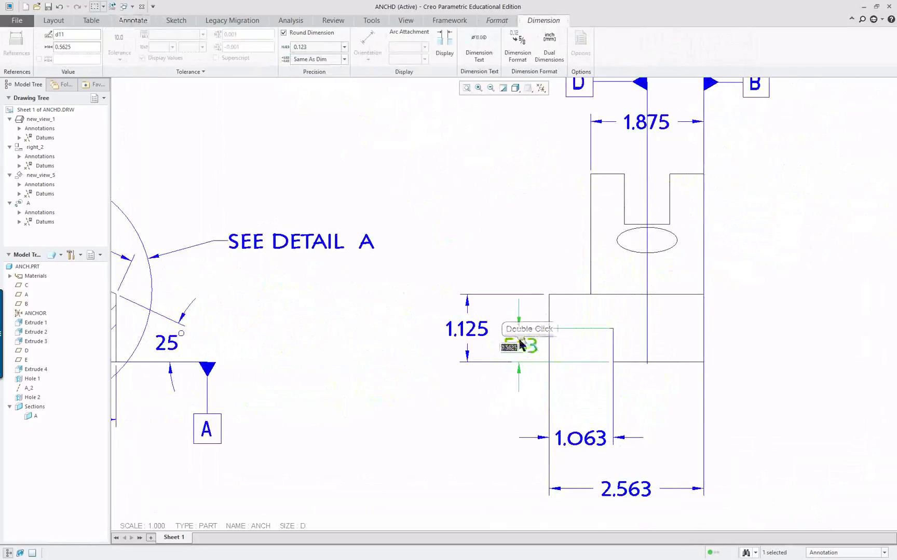
left_click(344, 47)
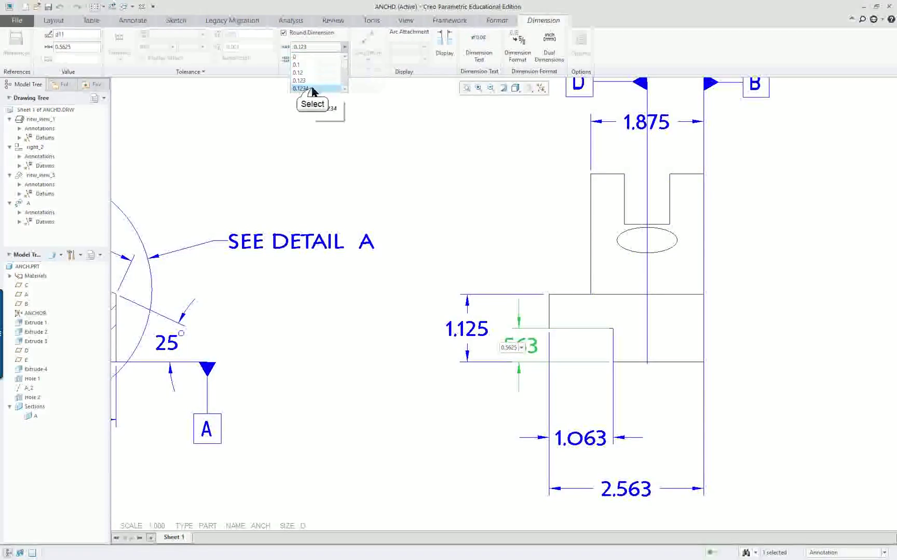
left_click(311, 89)
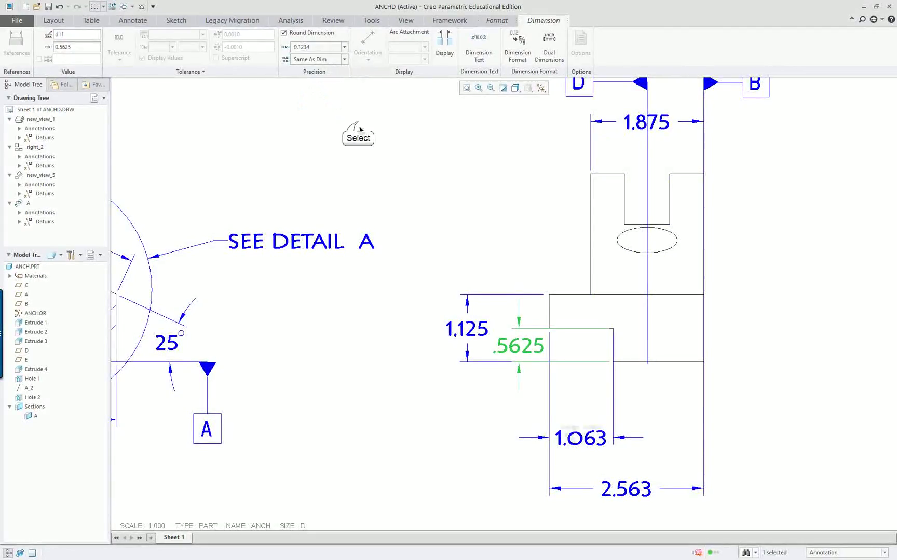
left_click(391, 180)
Show the 1.063 dimension as 1.0625 and drag its text left outside the extension lines
double_click(569, 438)
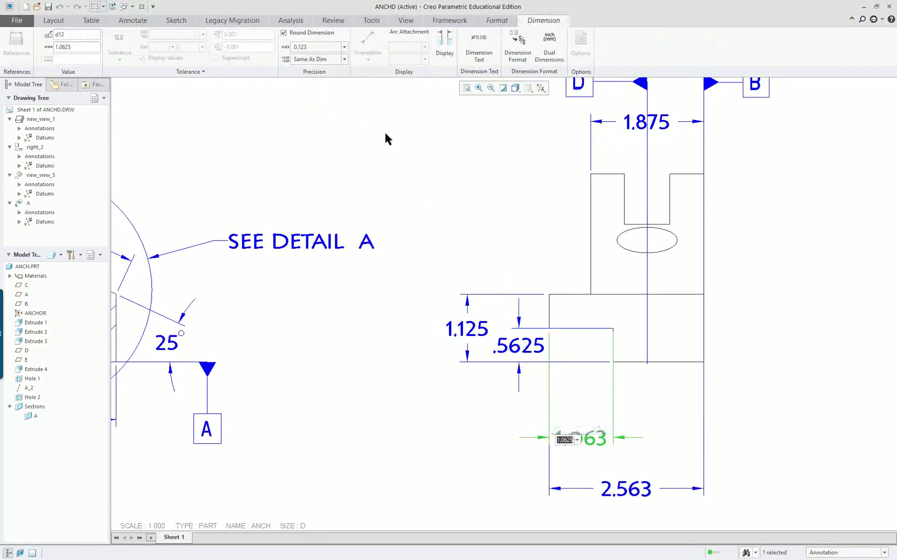
left_click(344, 47)
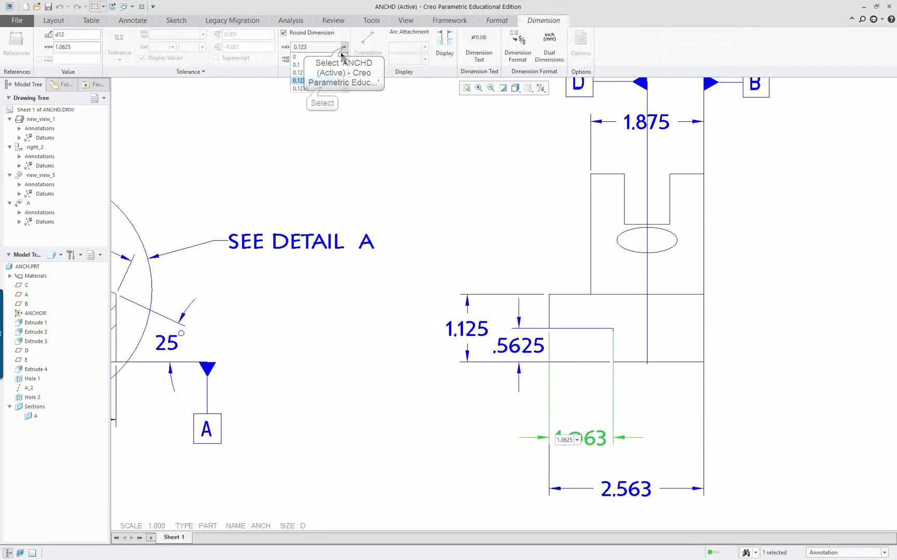
left_click(312, 88)
left_click(464, 214)
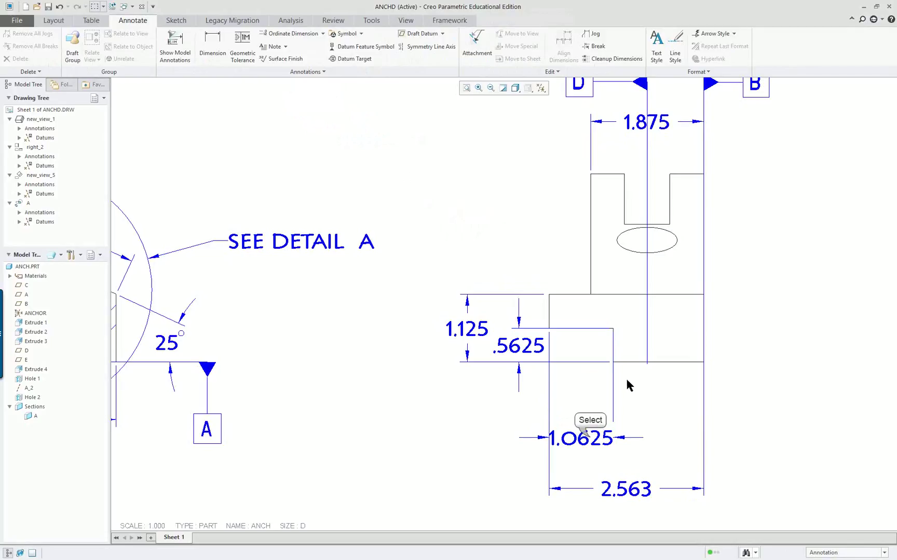
left_click(586, 438)
left_click_drag(586, 438, 504, 437)
left_click(406, 401)
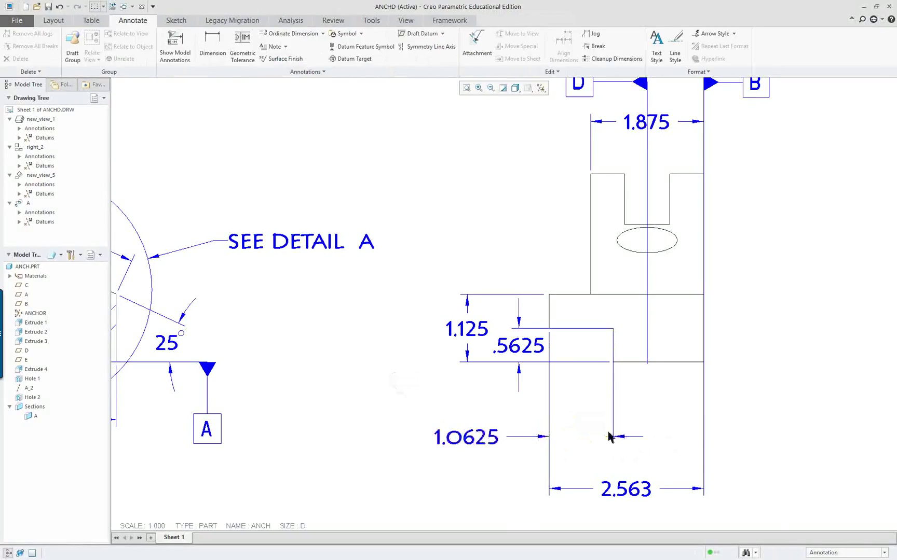
scroll(464, 366, "up", 5)
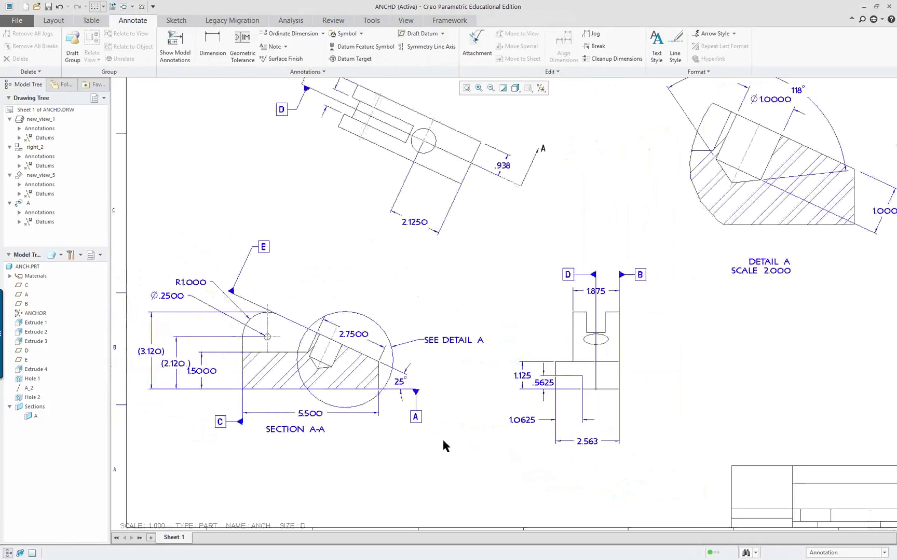
scroll(426, 438, "up", 2)
scroll(407, 431, "down", 2)
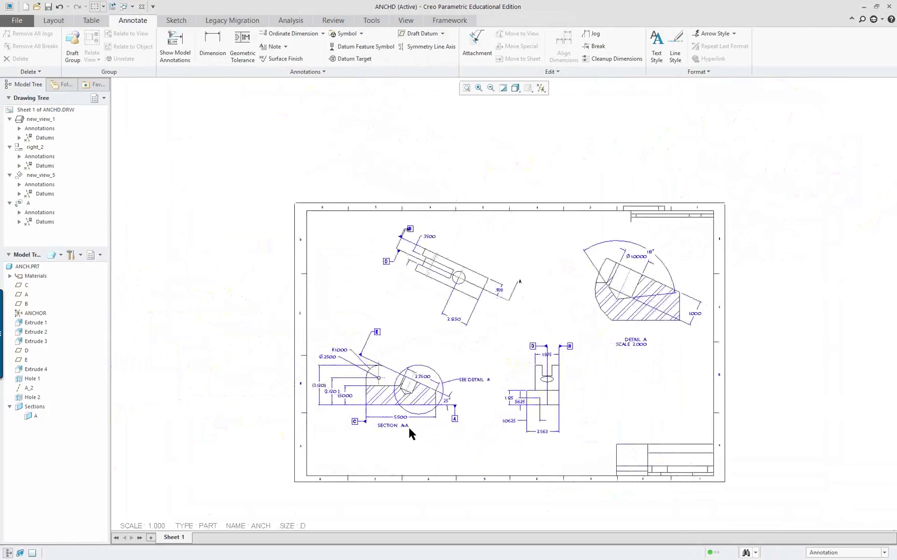
scroll(411, 387, "down", 1)
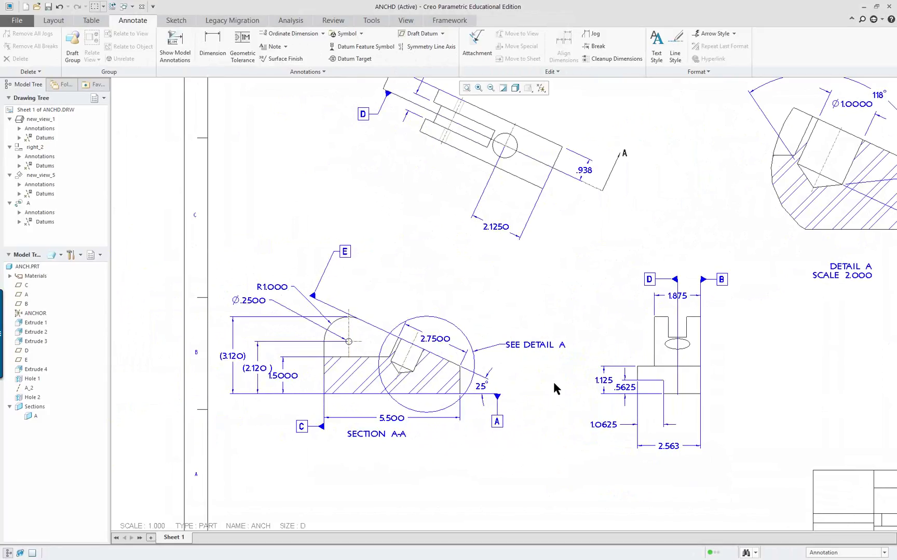
scroll(553, 378, "up", 2)
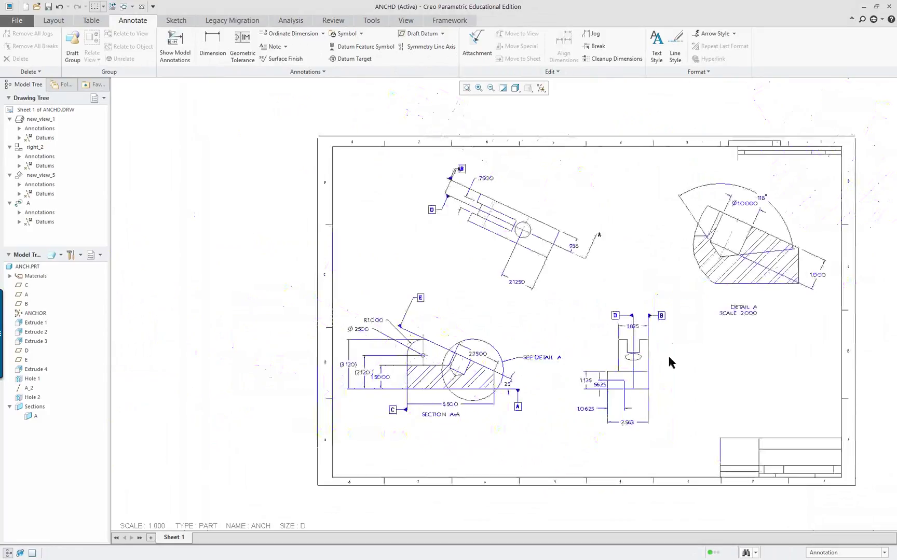
scroll(781, 363, "down", 1)
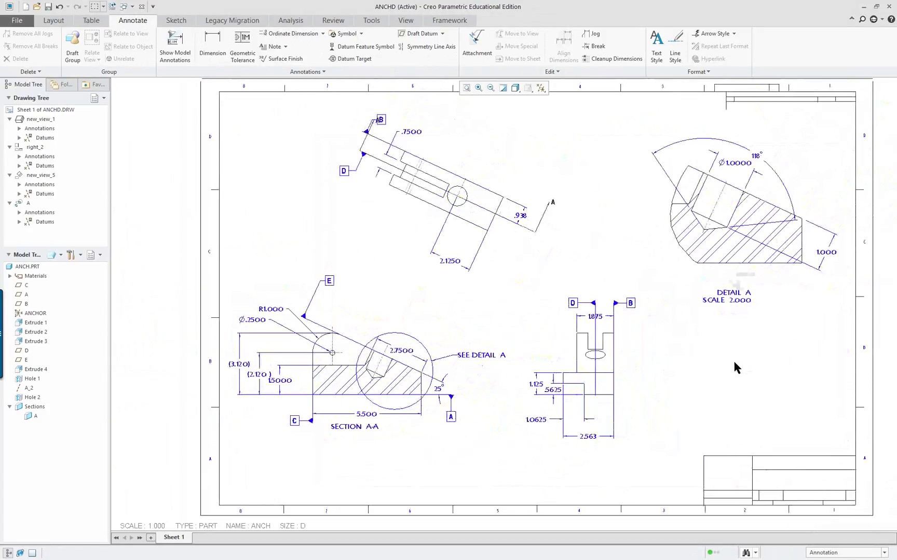
left_click(745, 296)
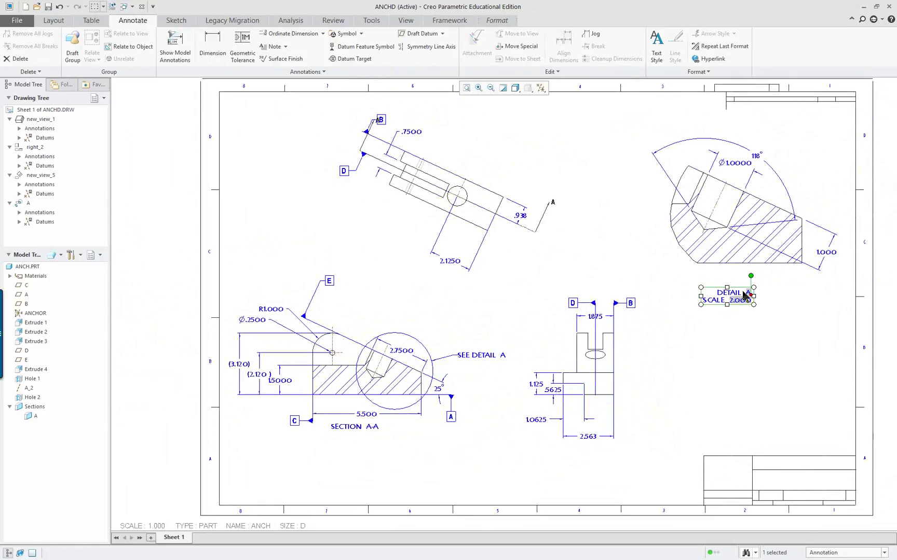
left_click(370, 428, "ctrl")
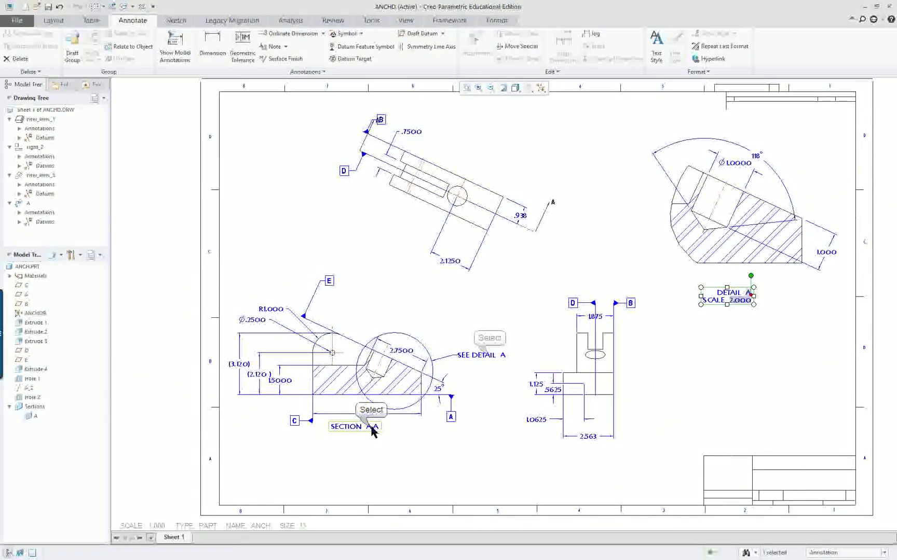
left_click(490, 357, "ctrl")
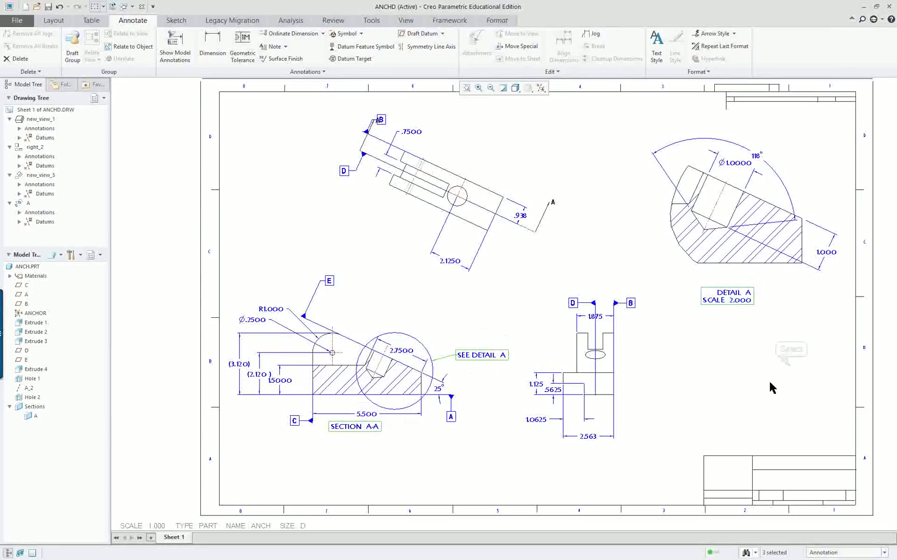
left_click(791, 369)
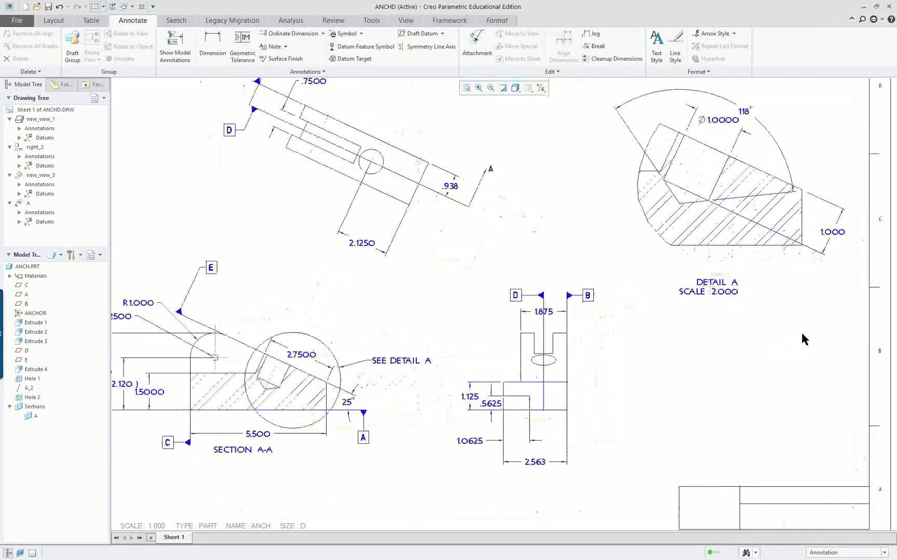
scroll(800, 331, "up", 2)
left_click(719, 295)
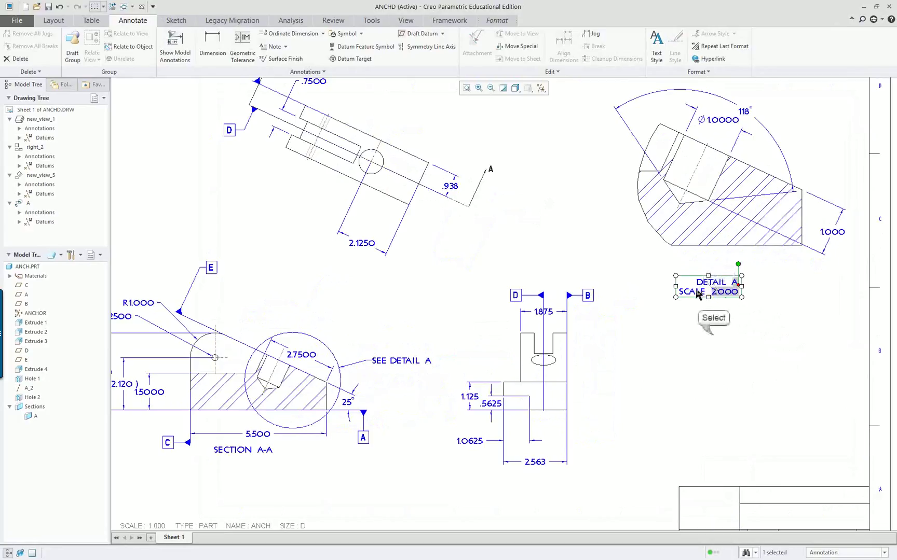
left_click(712, 329)
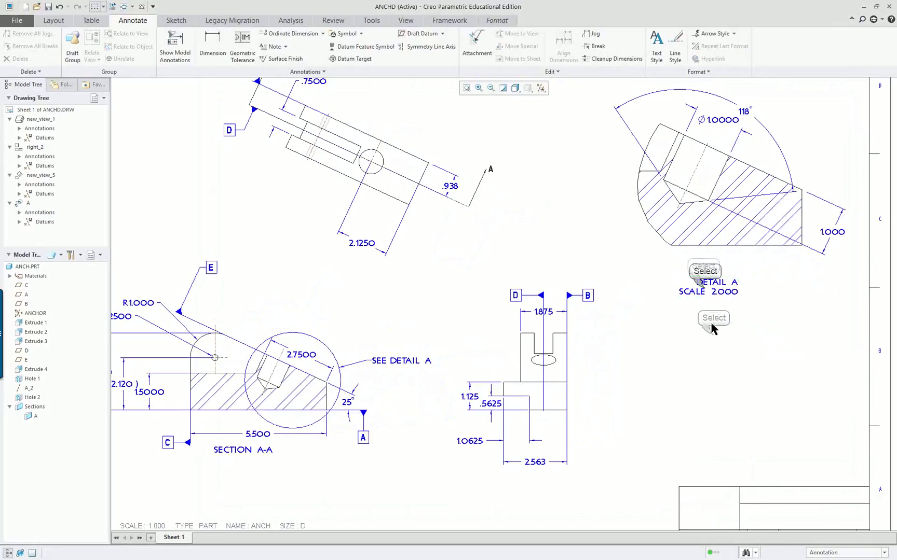
left_click(700, 286)
double_click(698, 285)
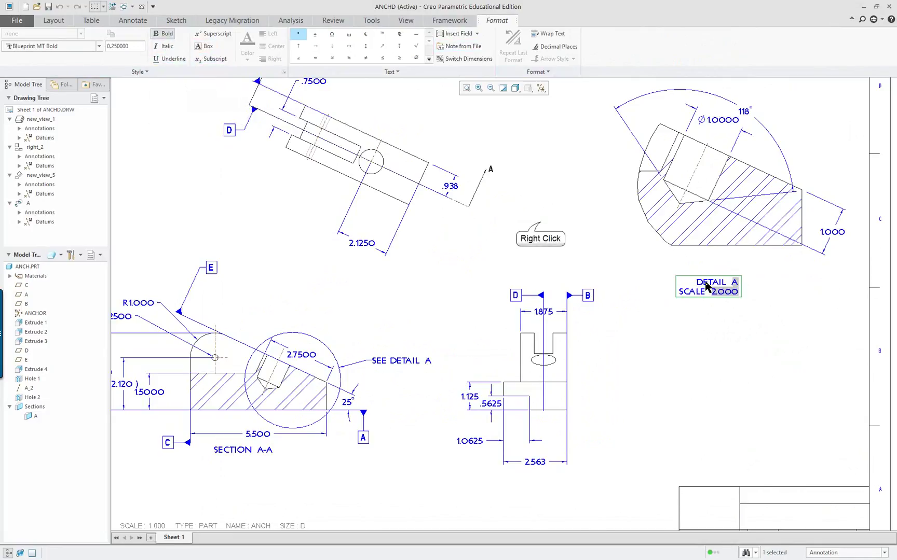
right_click(541, 226)
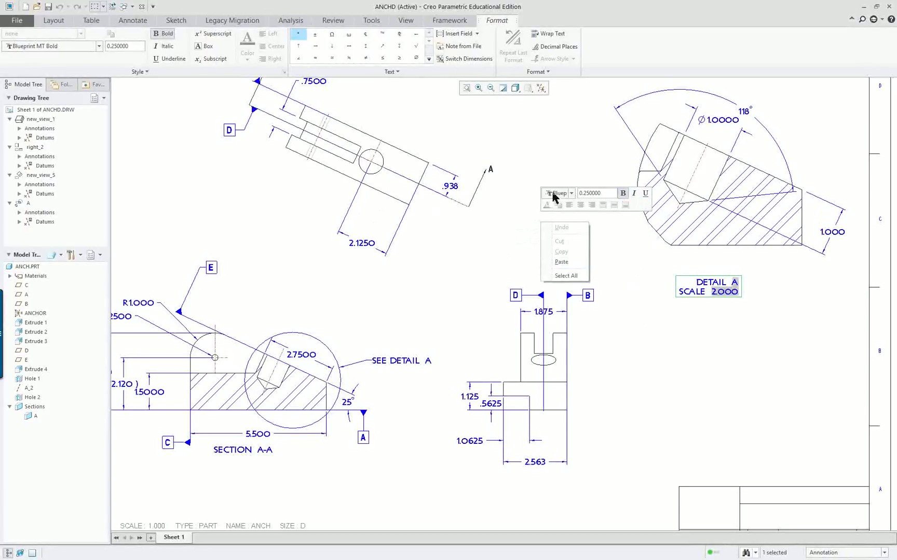
left_click(622, 287)
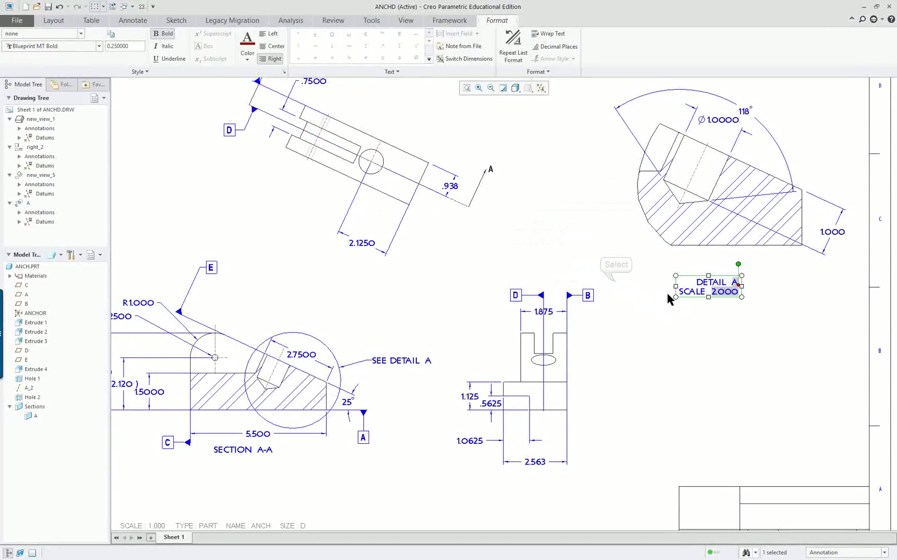
Raise the DETAIL A / SCALE 2.000 note's text height from 0.25 to .35 via Properties
right_click(689, 297)
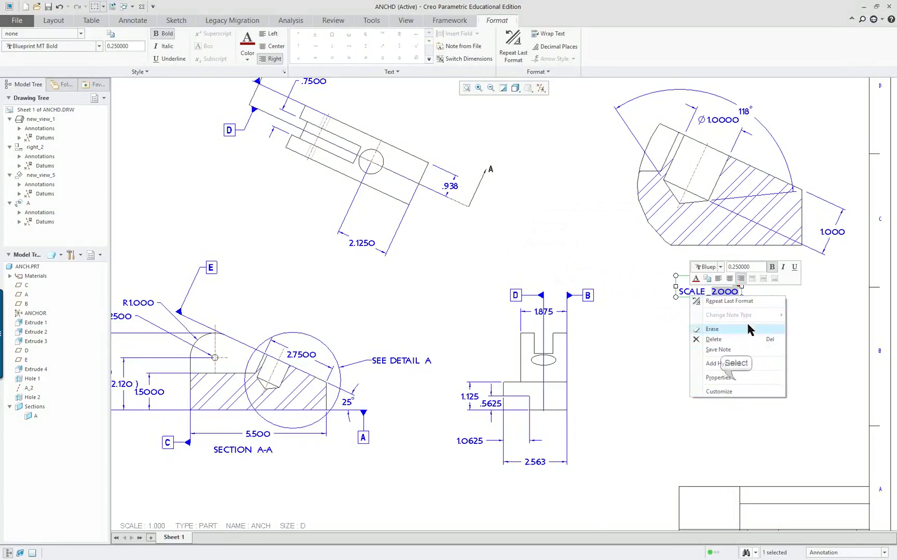
left_click(734, 378)
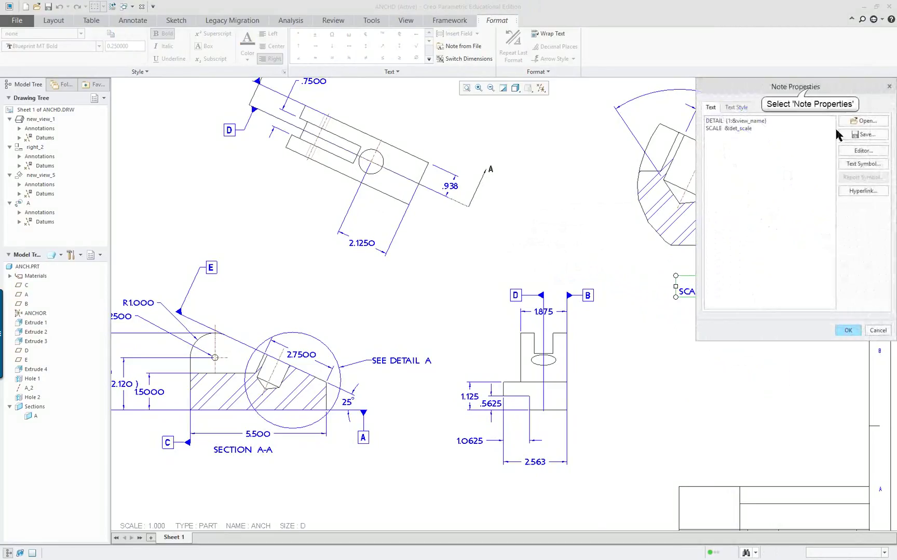
left_click_drag(810, 91, 534, 165)
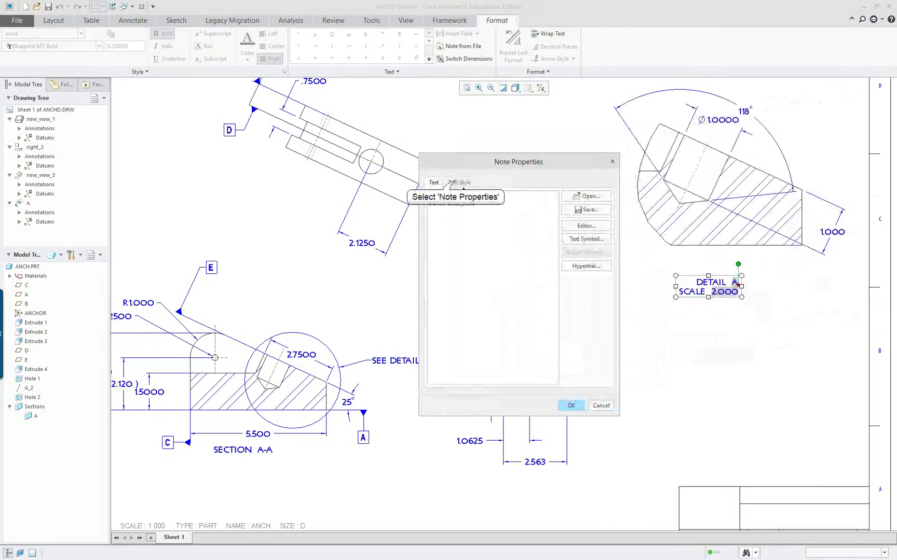
left_click(458, 182)
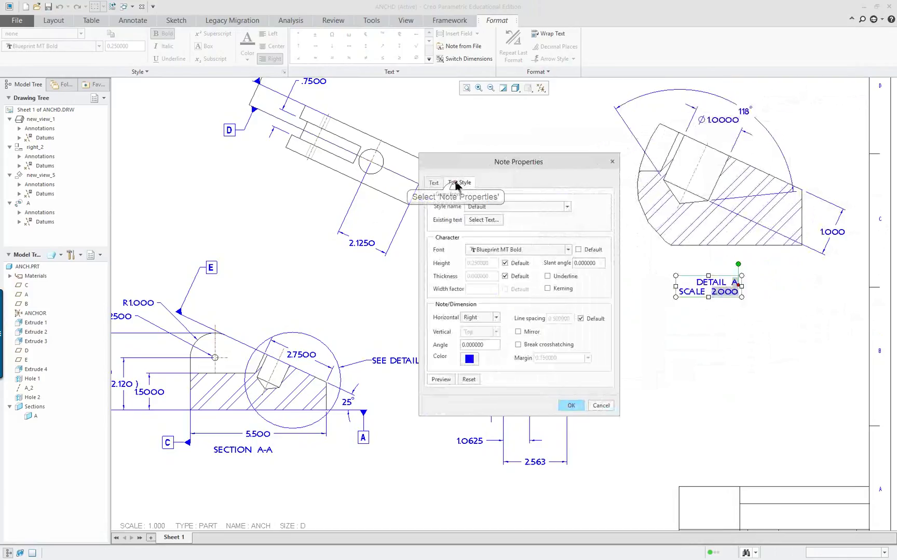
left_click(504, 263)
left_click_drag(492, 263, 450, 261)
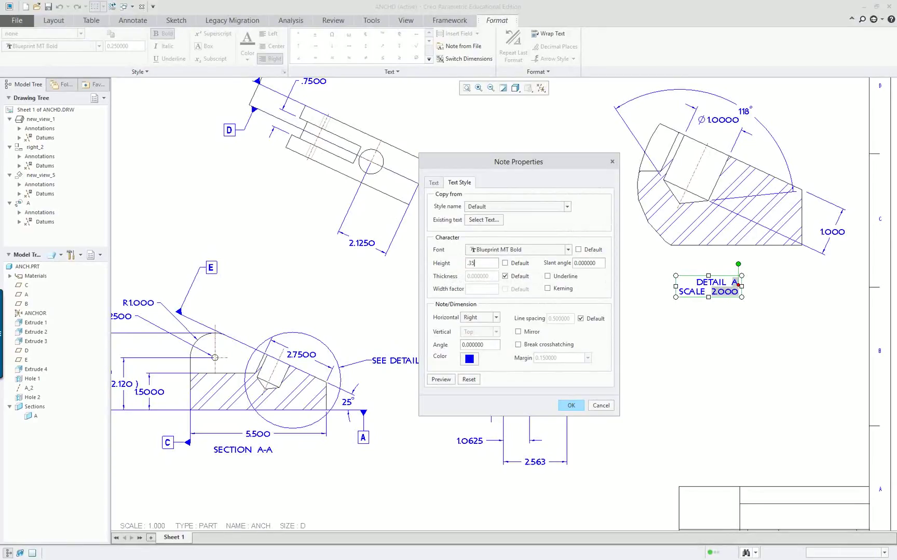
left_click(571, 405)
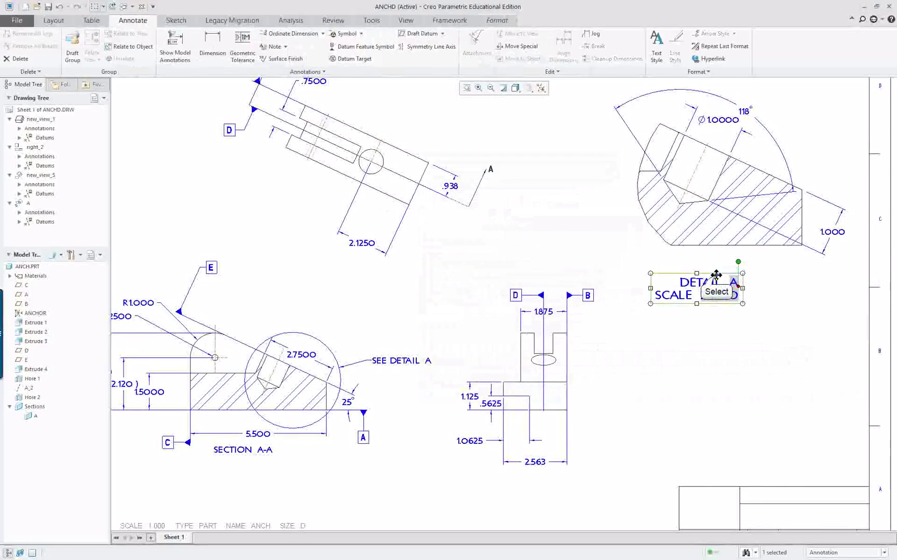
Change the SEE DETAIL A note's text height from 0.25 to 0.35 using the mini toolbar
scroll(409, 362, "down", 1)
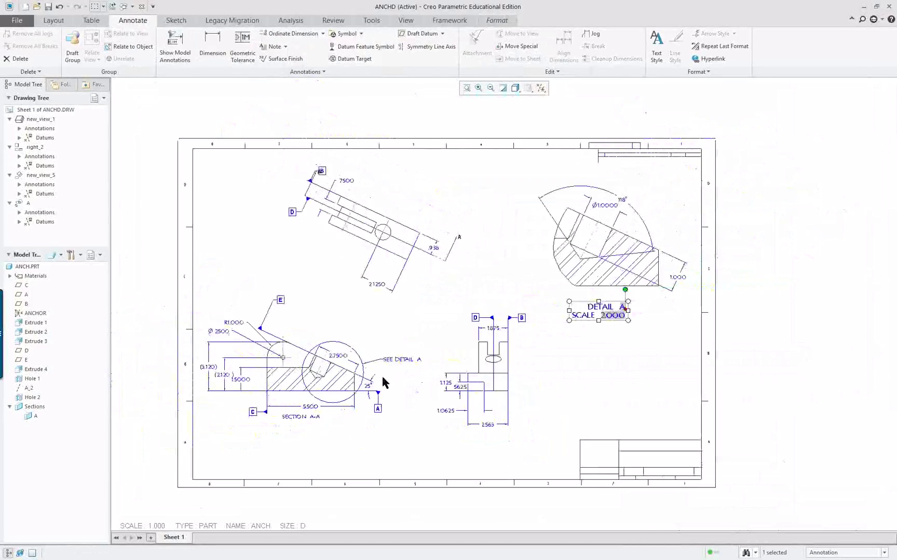
scroll(409, 363, "up", 1)
double_click(409, 350)
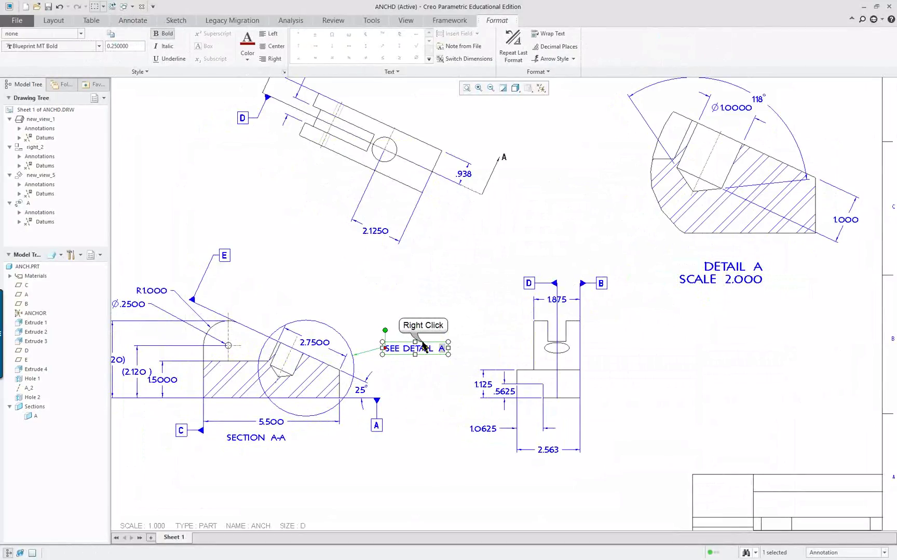
right_click(423, 342)
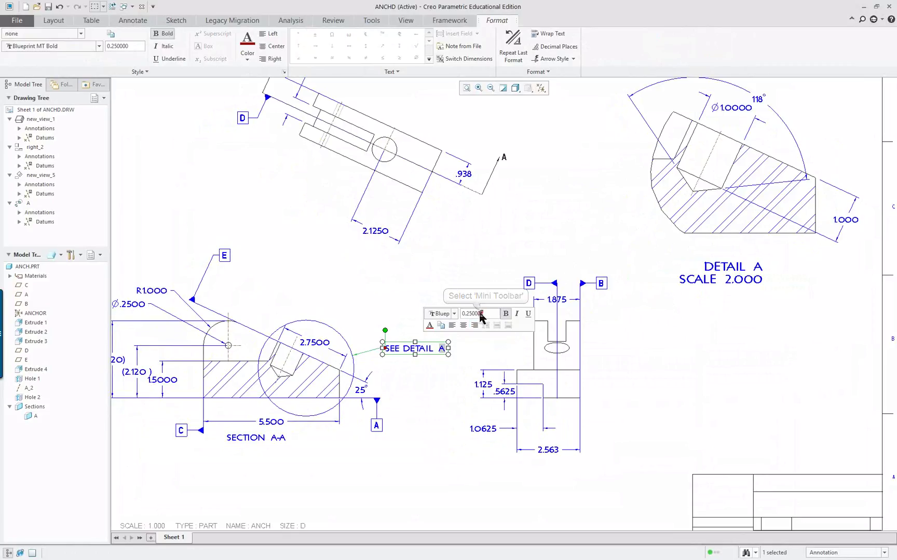
left_click(462, 314)
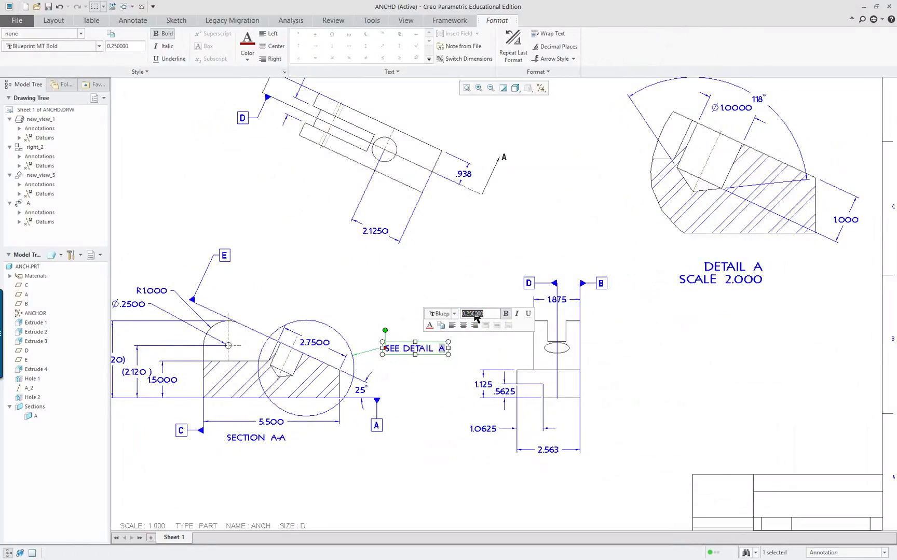
key("Return")
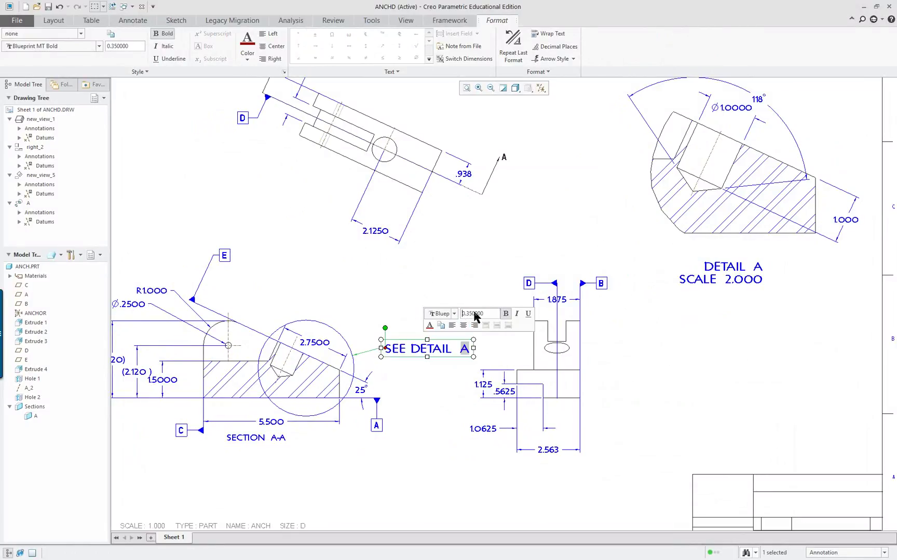
scroll(457, 394, "up", 3)
scroll(343, 407, "down", 5)
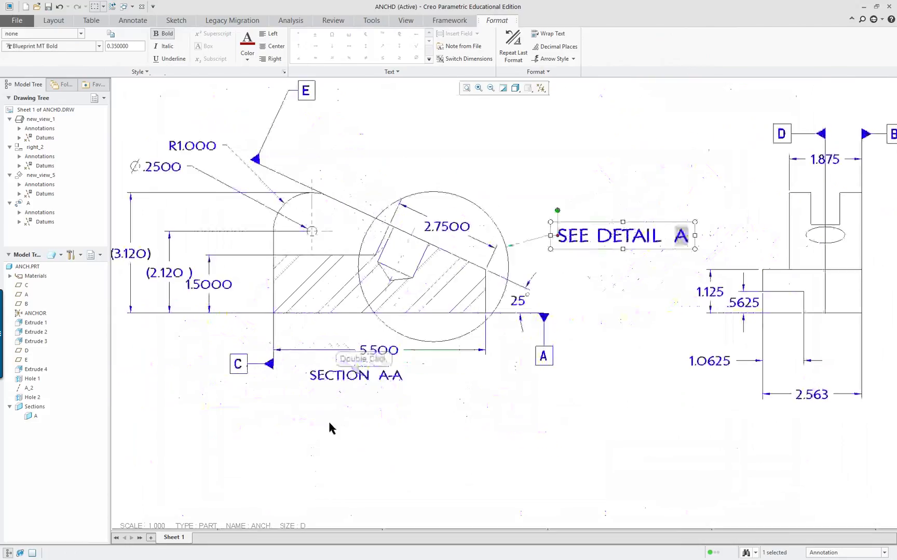
middle_click_drag(343, 407, 364, 380)
double_click(364, 380)
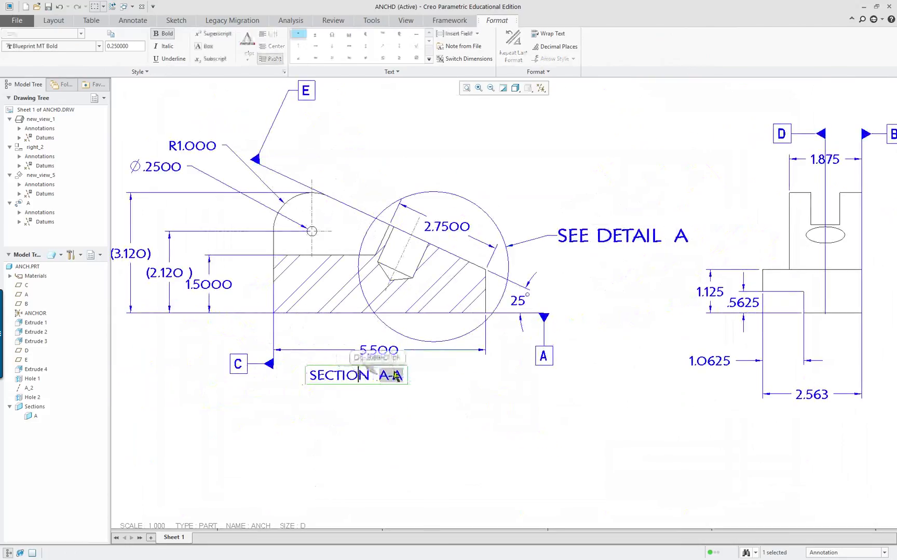
left_click_drag(403, 376, 379, 380)
left_click(465, 401)
left_click(410, 383)
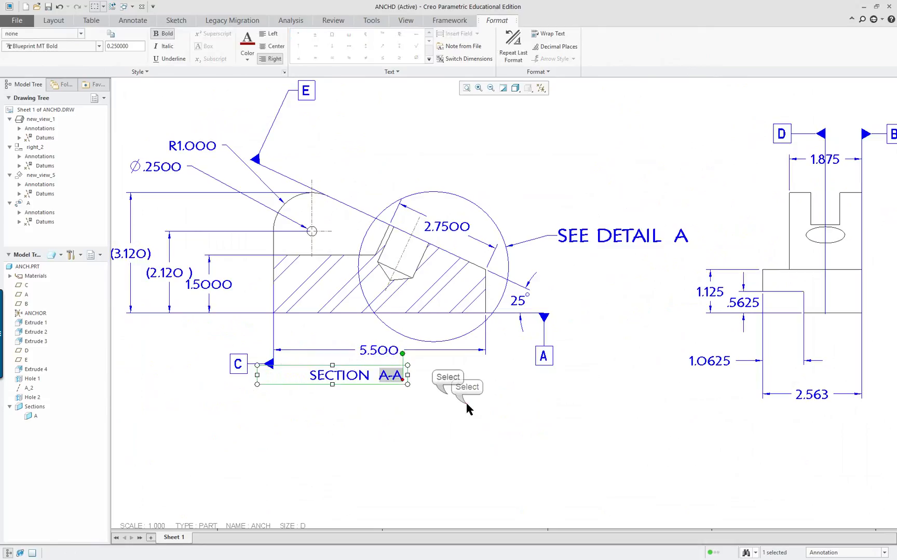
left_click(382, 373)
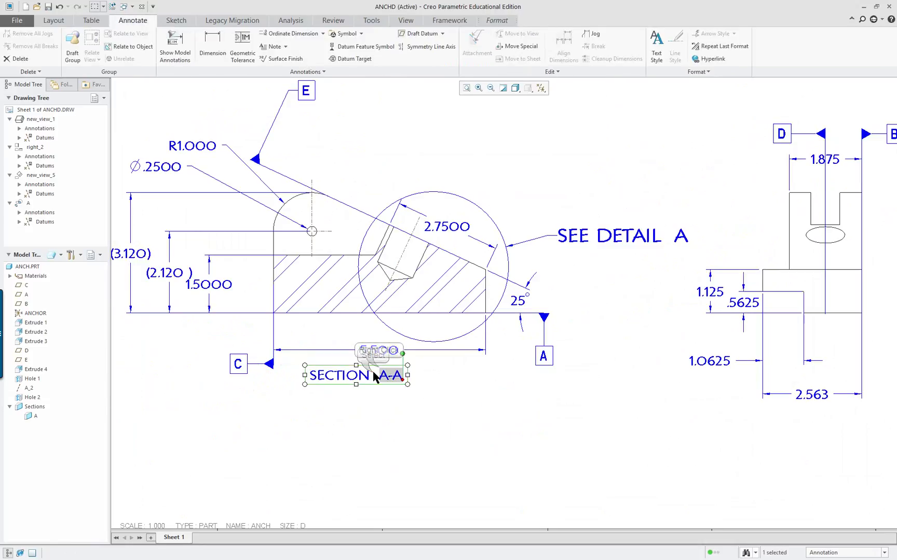
right_click(379, 366)
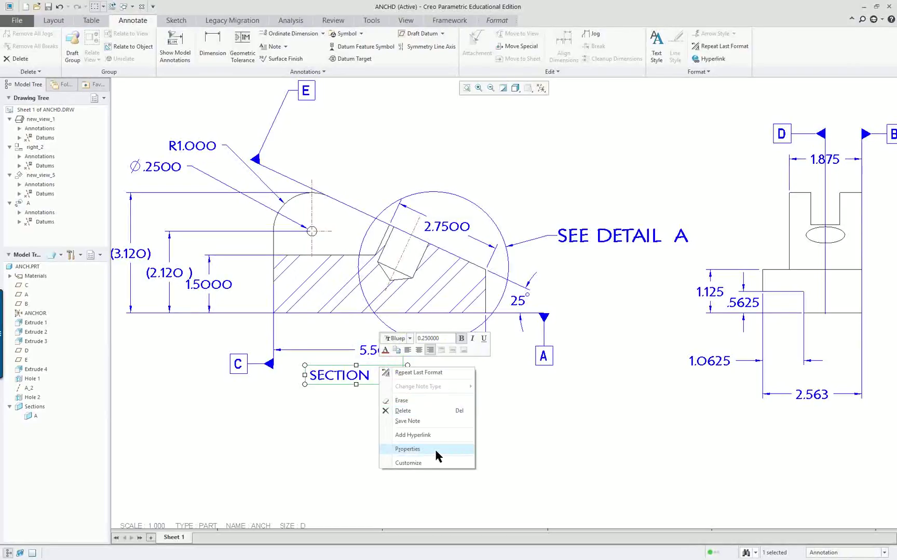
left_click(544, 420)
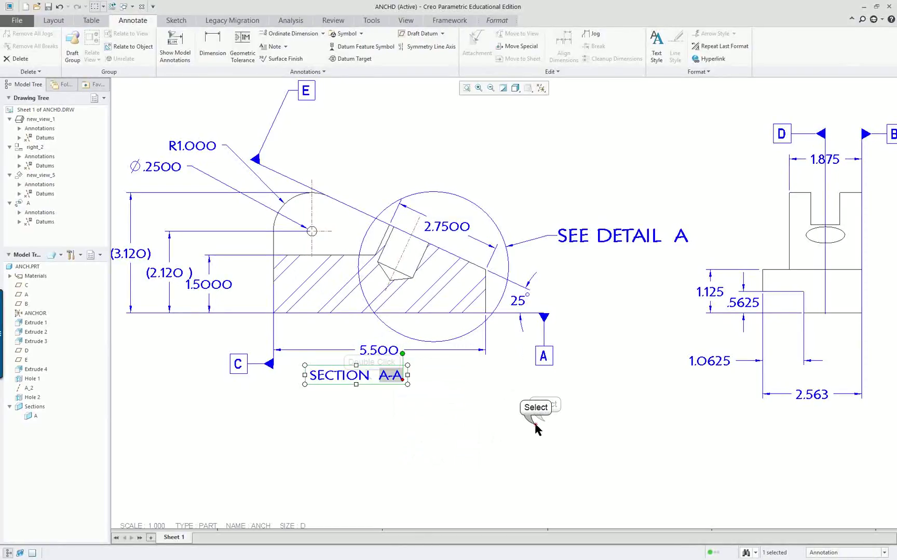
double_click(372, 377)
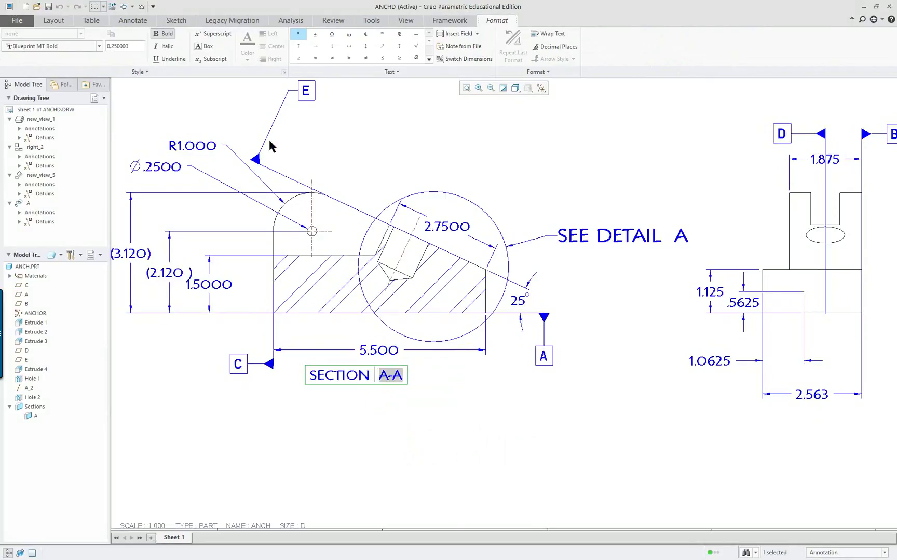
left_click(420, 461)
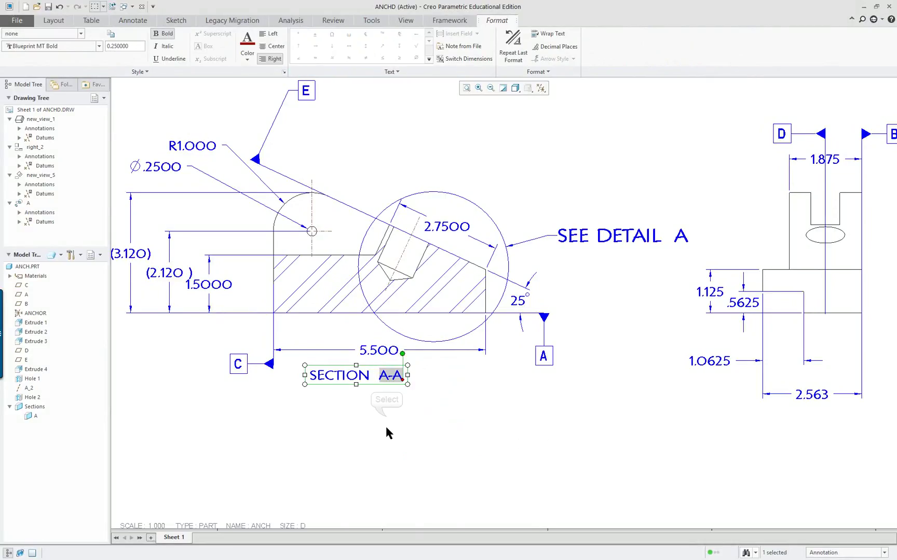
left_click(385, 410)
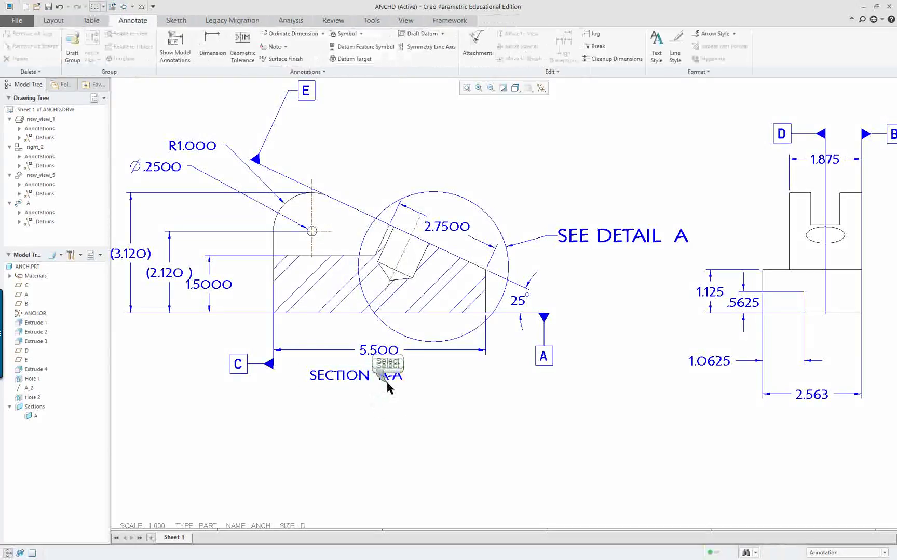
left_click(390, 383)
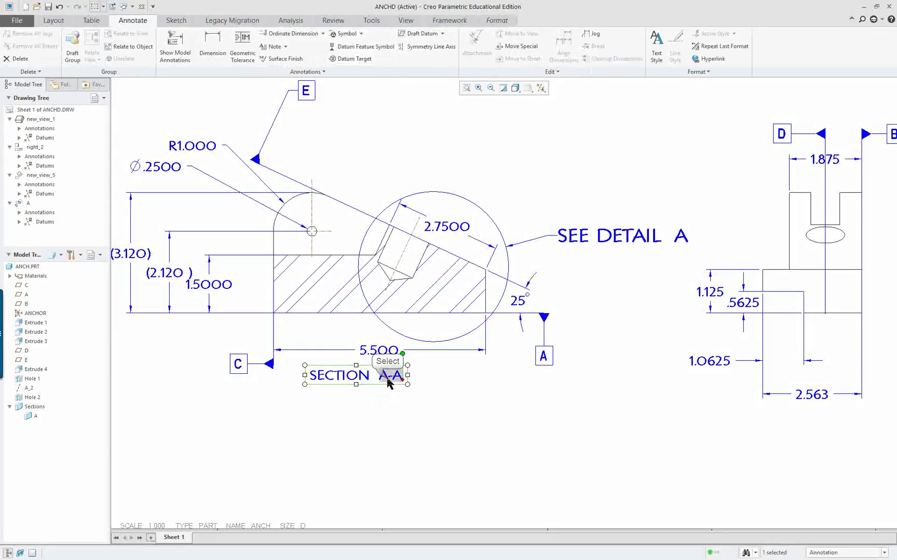
double_click(372, 383)
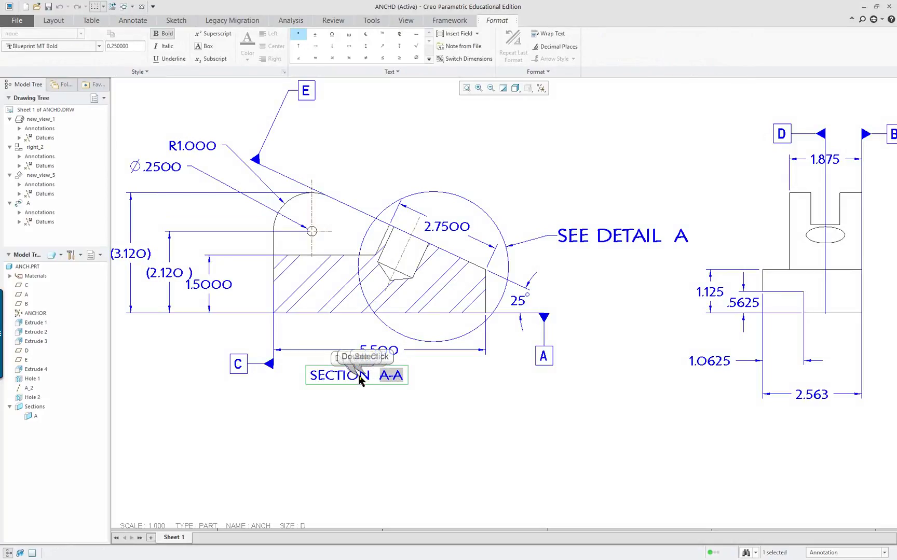
left_click(402, 392)
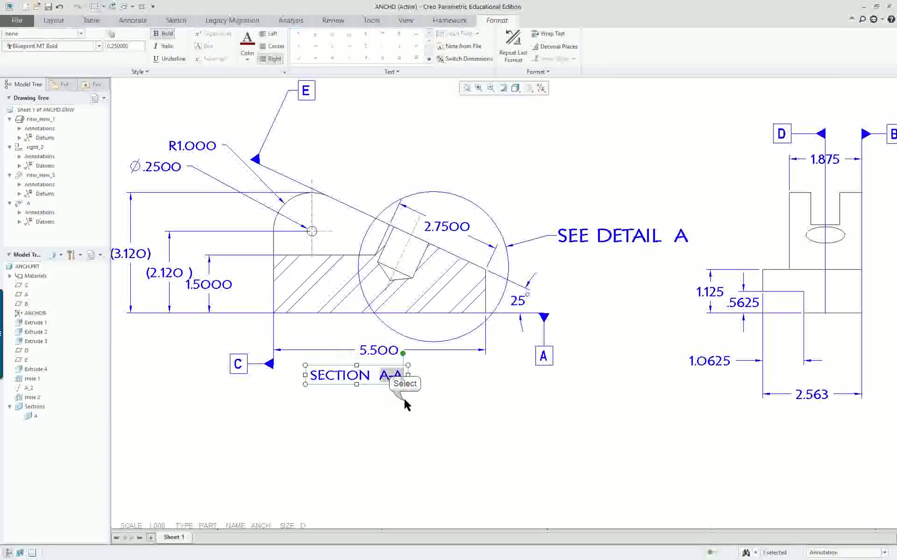
Set the SECTION A-A note's text height to .35 in its Properties Text Style tab
right_click(408, 384)
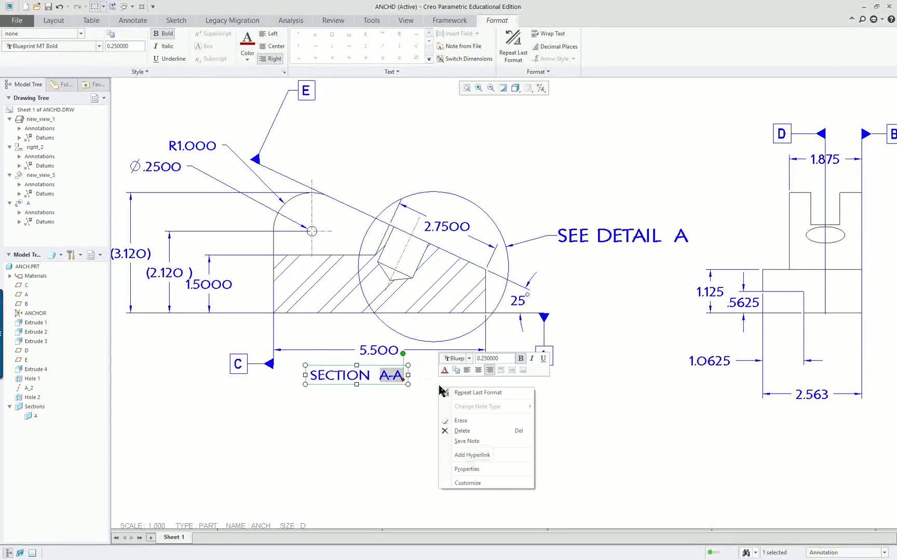
left_click(476, 470)
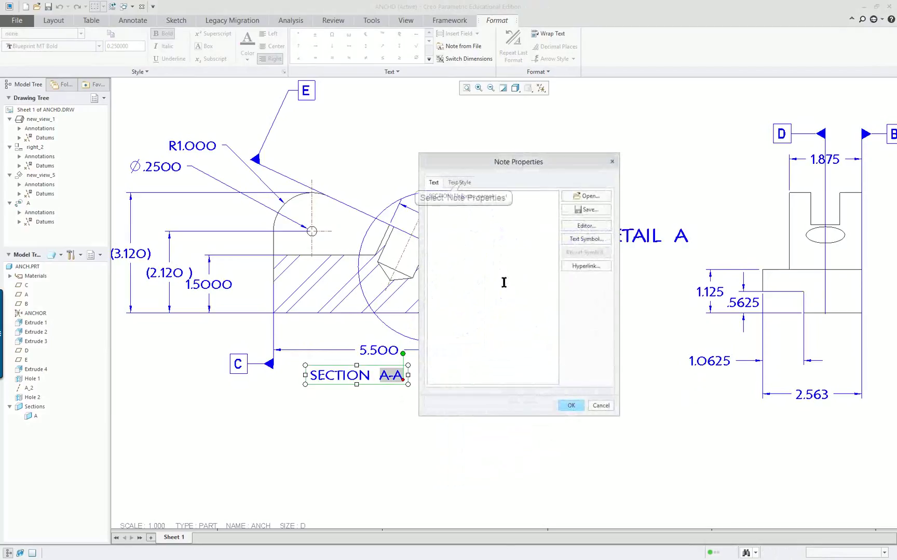
left_click(461, 183)
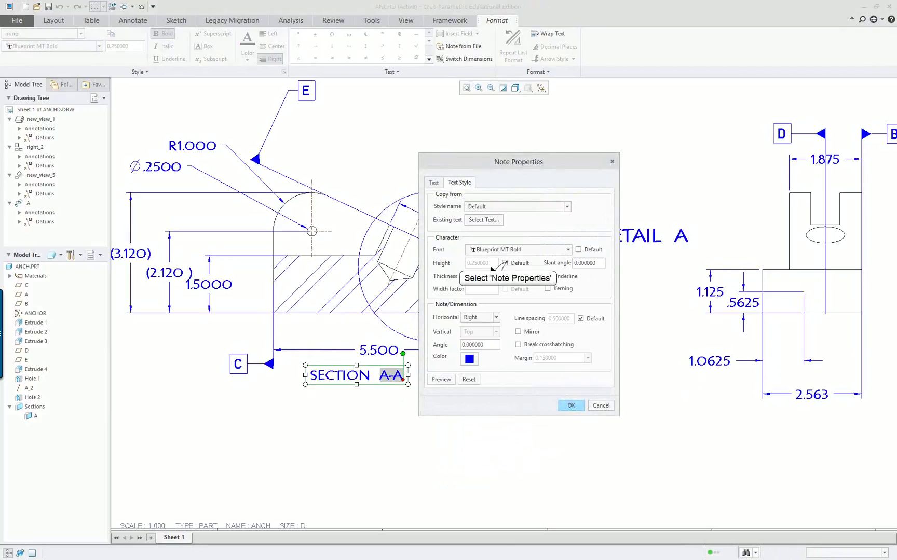
left_click(505, 263)
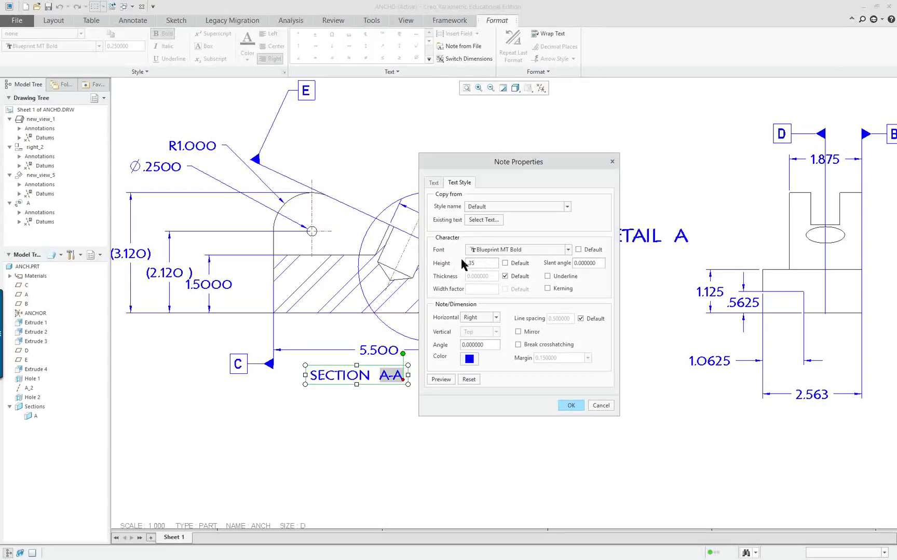
left_click(571, 405)
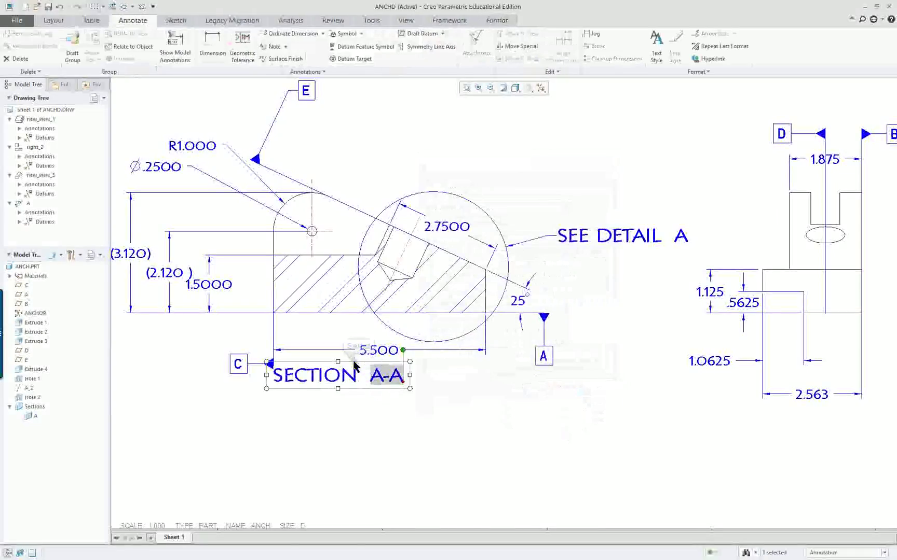
Drag the SECTION A-A note down beneath the 5.500 dimension
left_click_drag(358, 364, 393, 403)
left_click(514, 436)
scroll(602, 450, "down", 3)
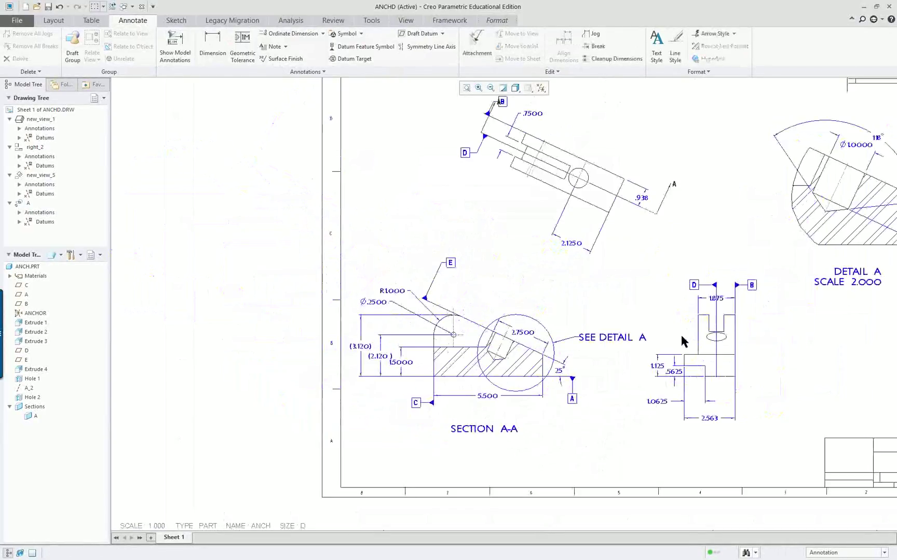
scroll(680, 338, "up", 2)
Box-select the drawing views and their annotations on the zoomed-out sheet
scroll(674, 342, "down", 3)
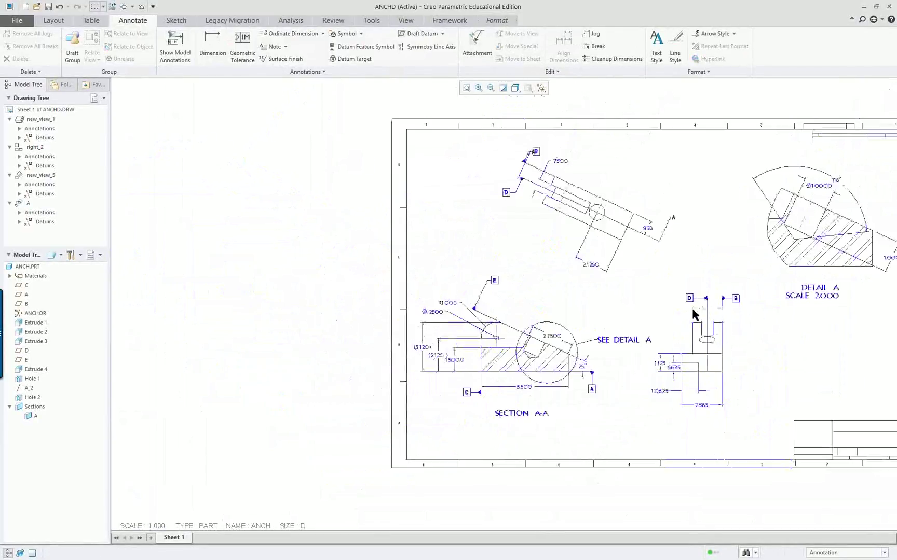
scroll(693, 323, "up", 1)
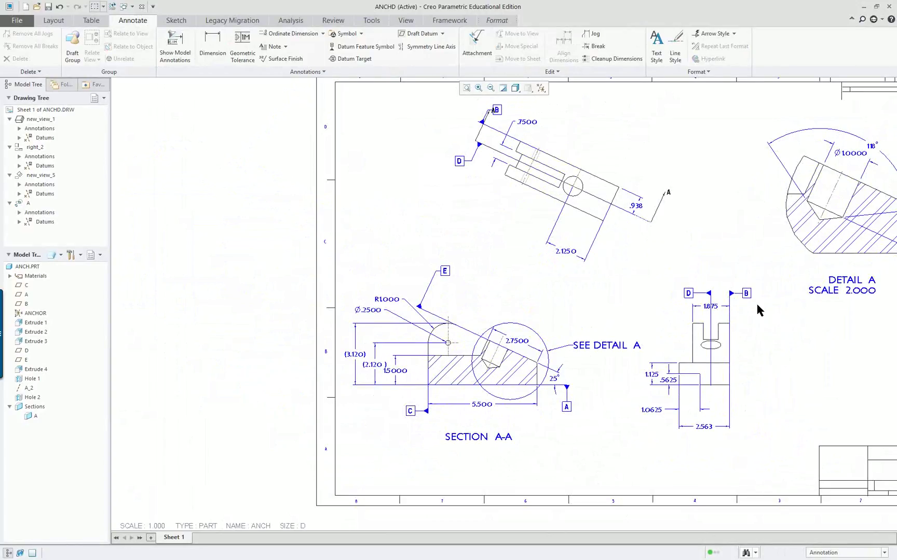
left_click(834, 553)
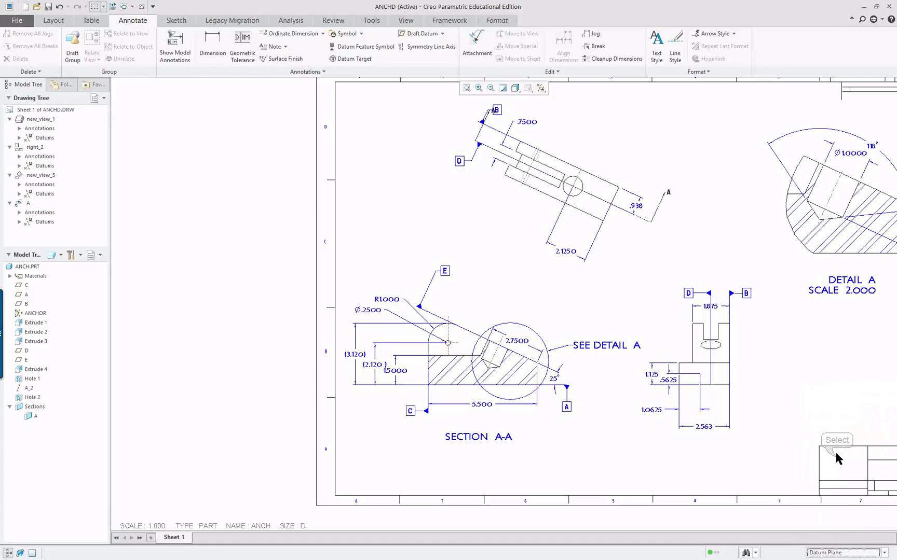
mouse_move(803, 462)
left_mouse_down()
mouse_move(390, 124)
mouse_move(293, 102)
left_mouse_up()
Dismiss the command customization window and reset the selection filter to General
right_click(274, 126)
left_click(309, 141)
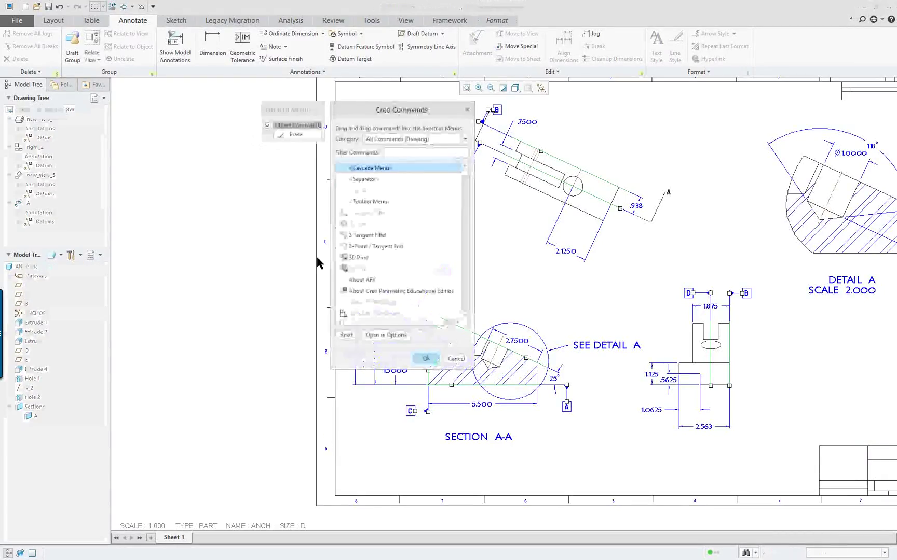
left_click(458, 358)
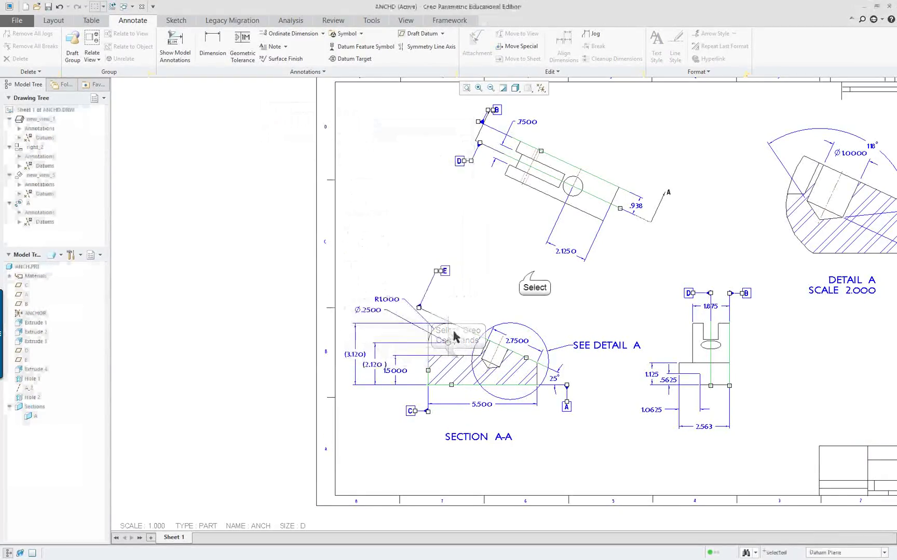
scroll(779, 342, "up", 2)
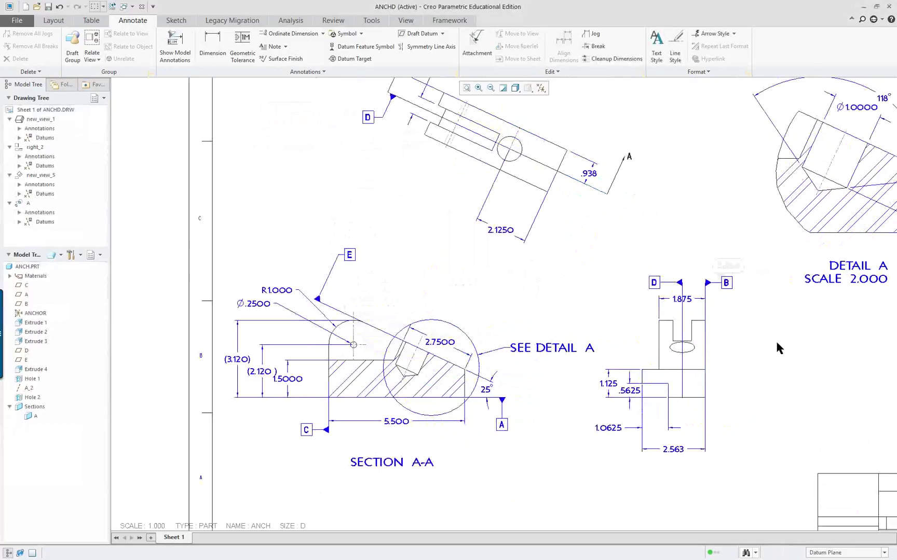
left_click(728, 286)
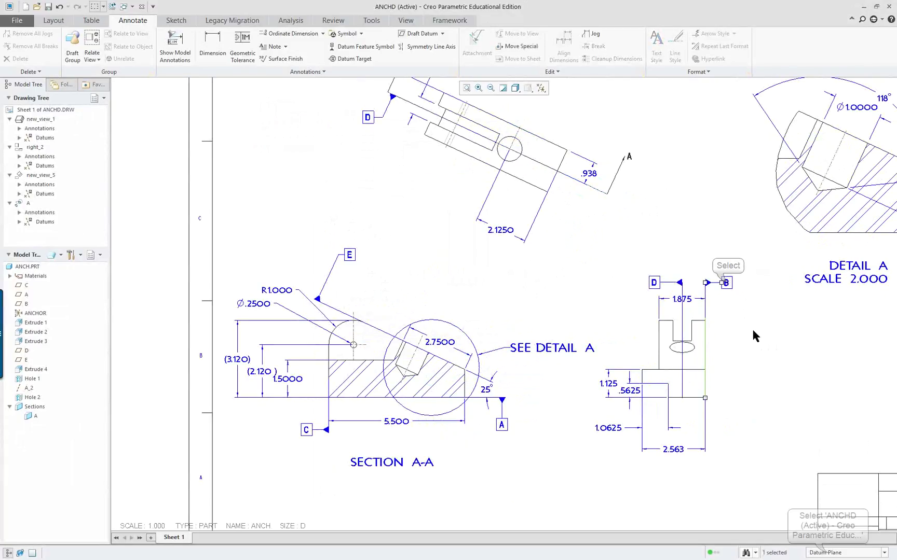
left_click(829, 554)
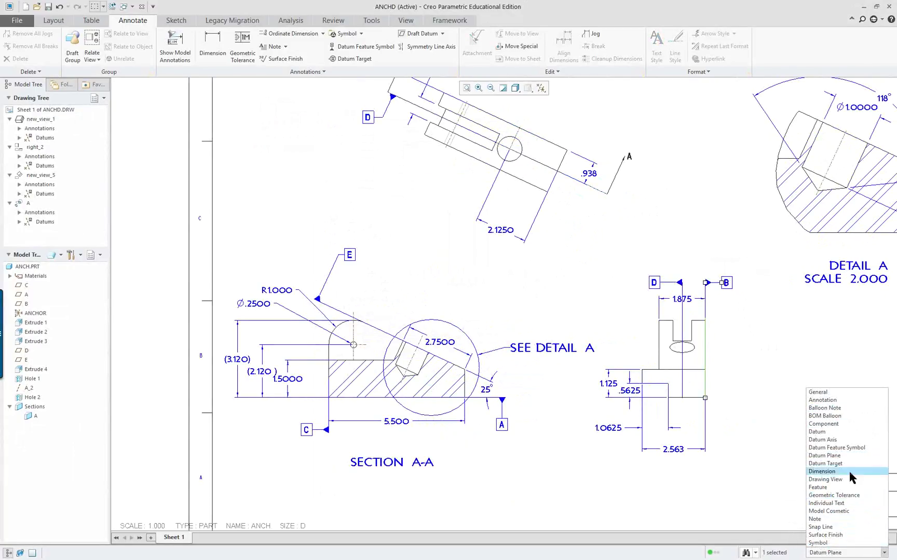
left_click(820, 393)
left_click(731, 313)
Open datum E's editor twice, cancelling and confirming each time to discard changes
double_click(349, 256)
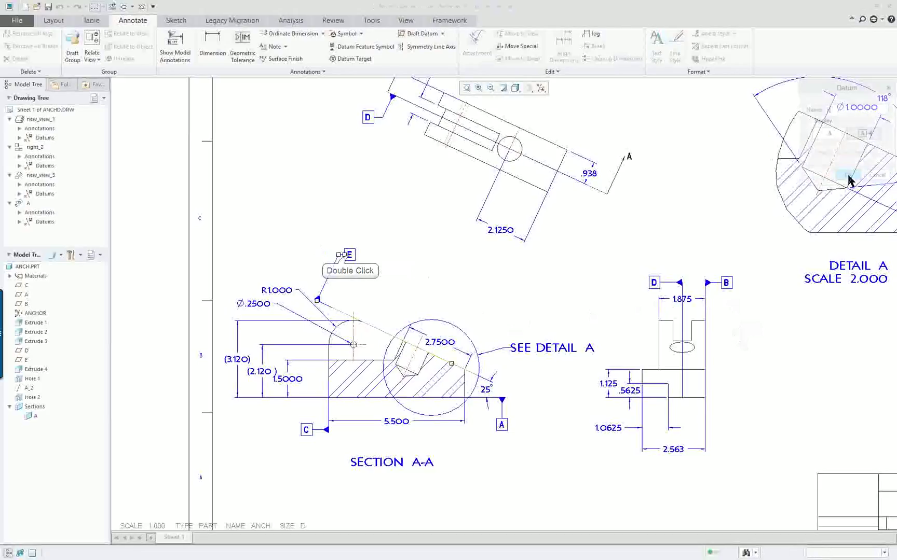
left_click(877, 176)
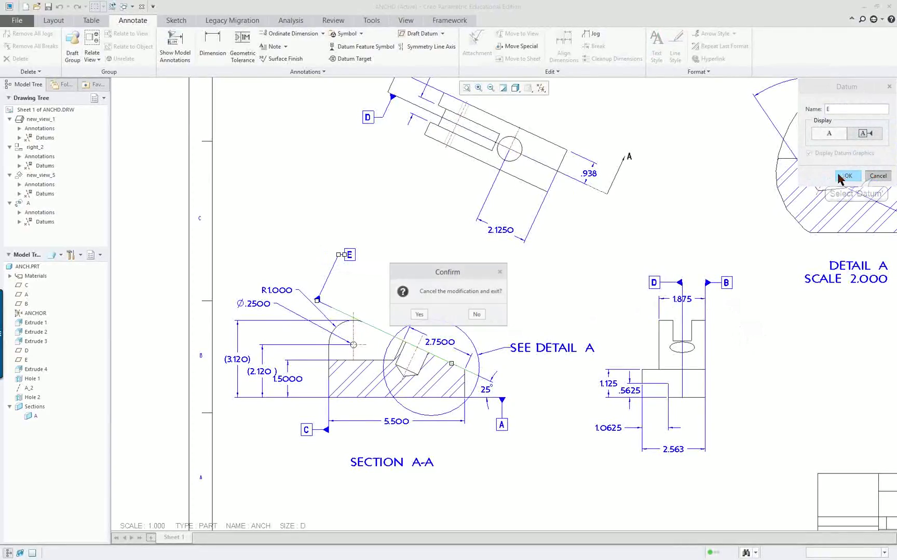
left_click(419, 315)
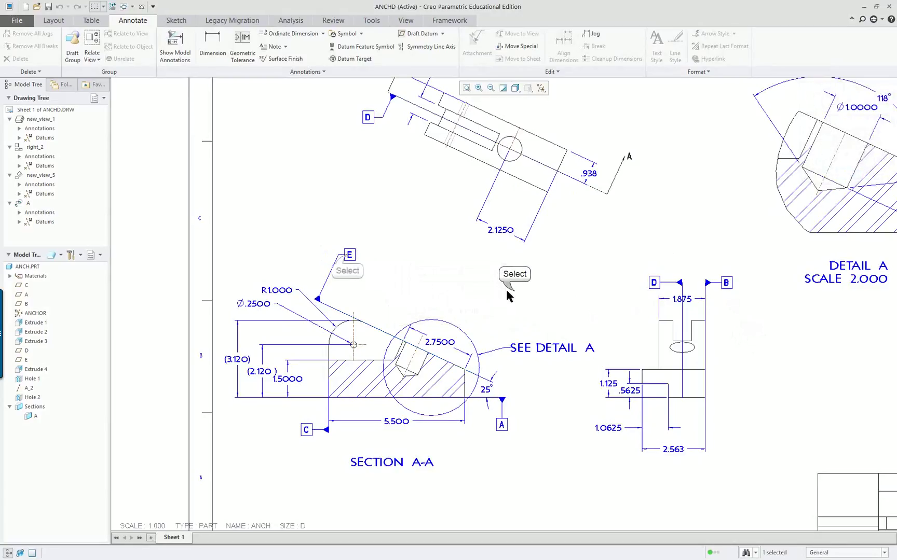
left_click(349, 258)
right_click(340, 258)
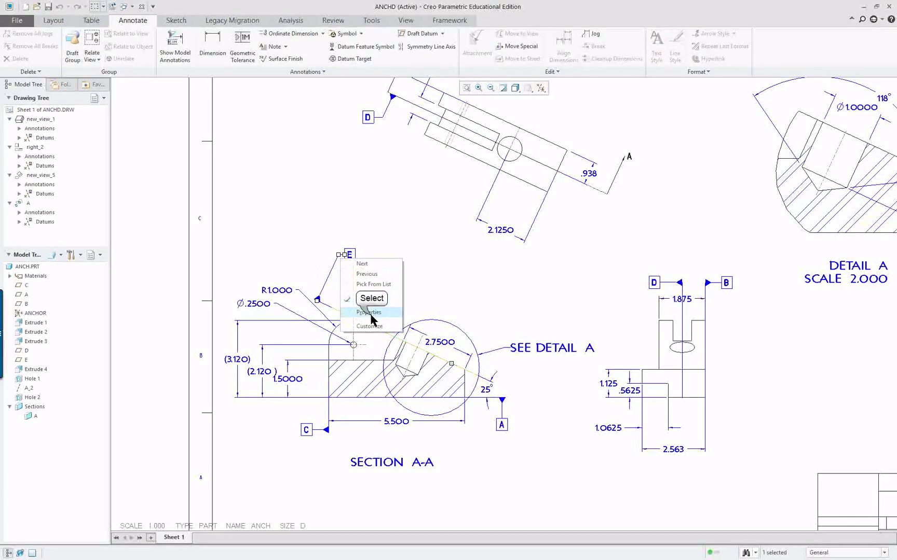
left_click(368, 312)
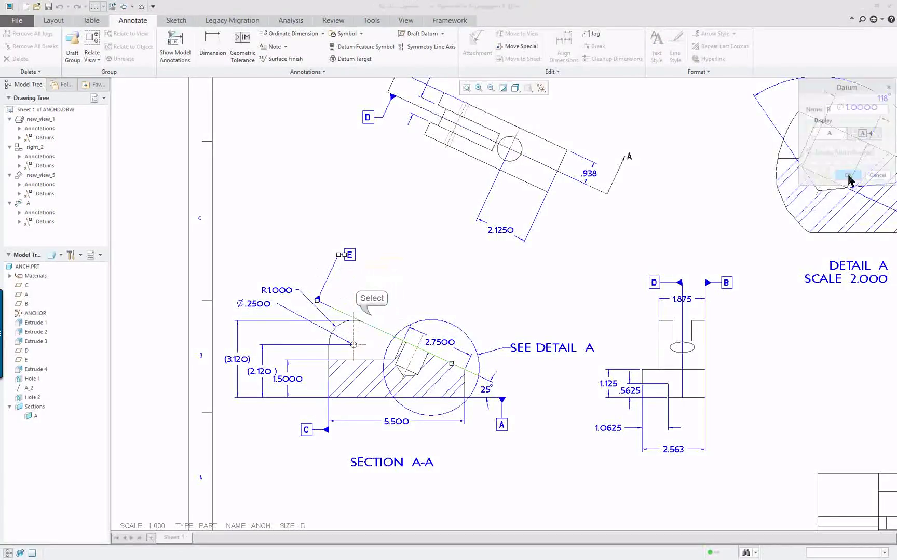
left_click(877, 177)
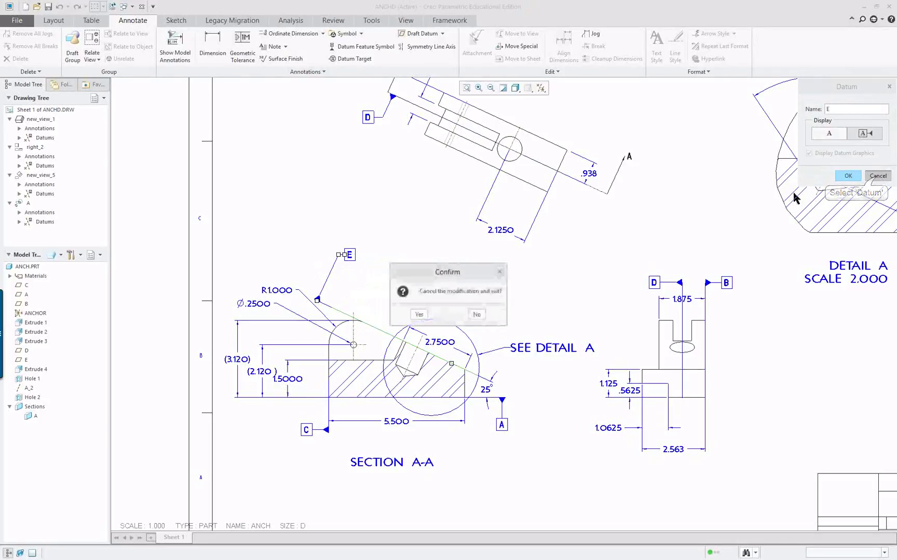
left_click(418, 314)
Raise the section line's A label text height from 0.250000 to .35 through Text Style
scroll(594, 299, "down", 4)
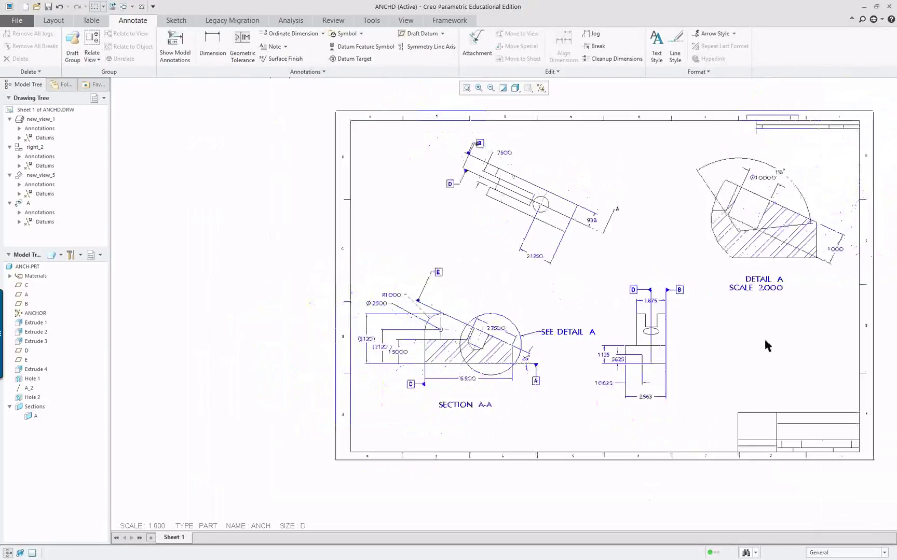
scroll(764, 338, "up", 1)
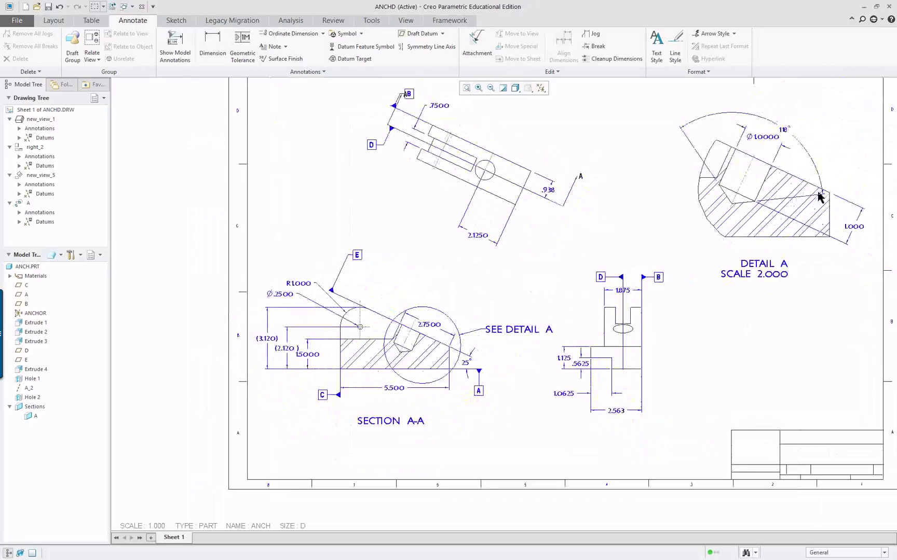
middle_click_drag(680, 253, 594, 278)
right_click(480, 207)
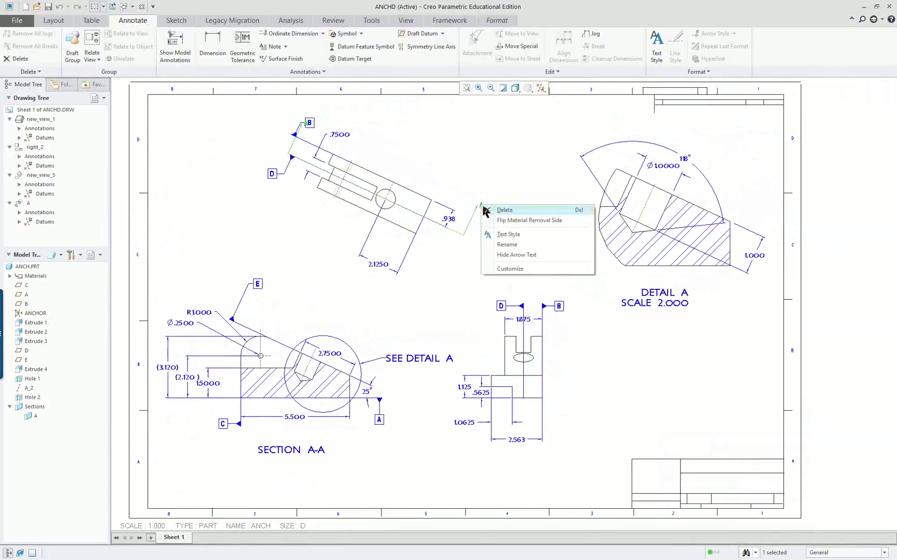
left_click(530, 235)
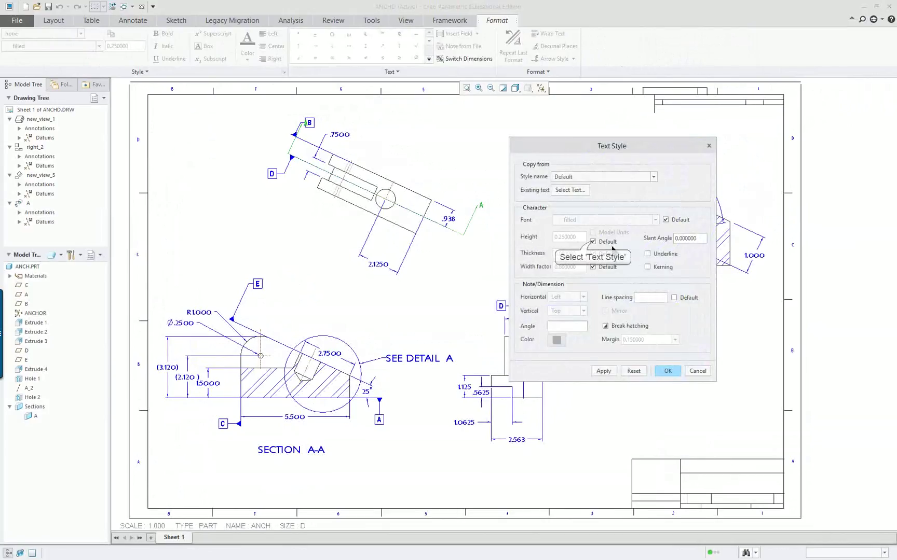
left_click(592, 241)
double_click(570, 237)
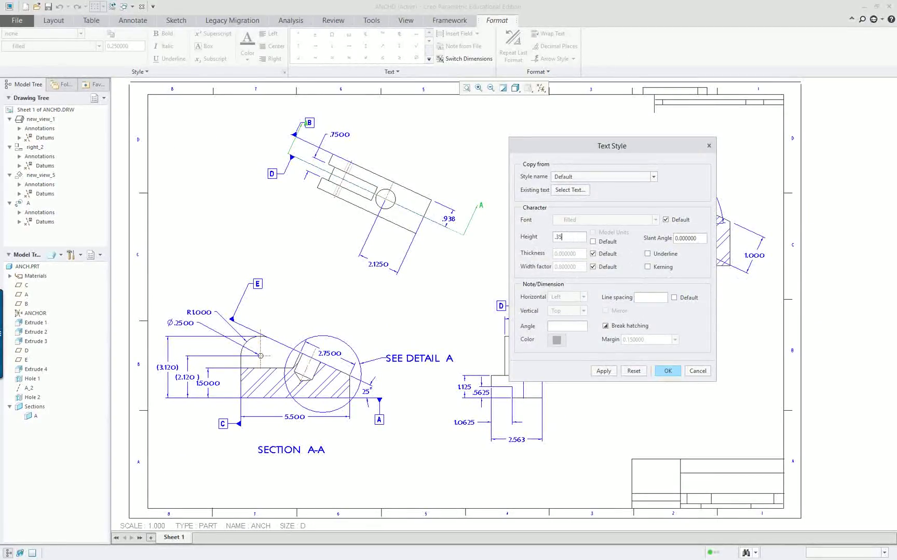
left_click(668, 371)
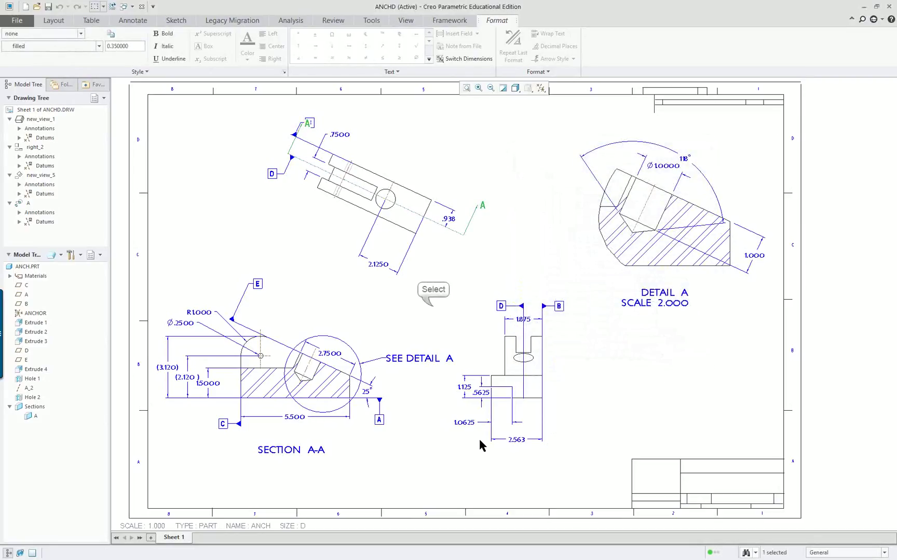
left_click(435, 306)
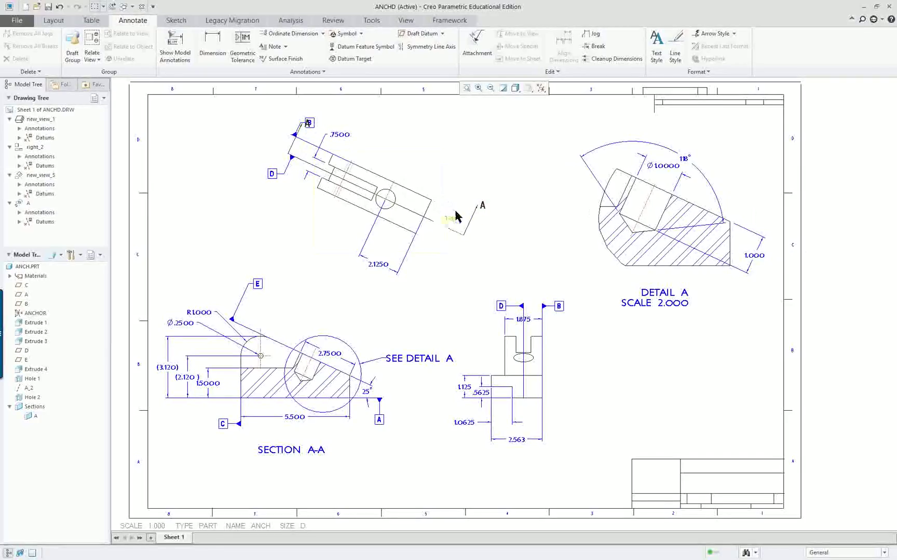
Drag the datum B tag down and left, clear of the A label
scroll(301, 133, "down", 1)
scroll(301, 133, "down", 2)
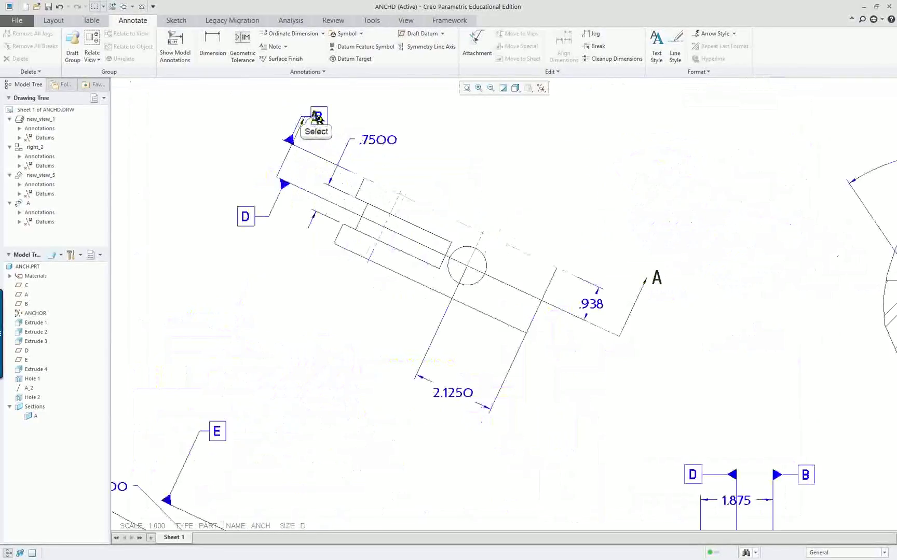
left_click(317, 118)
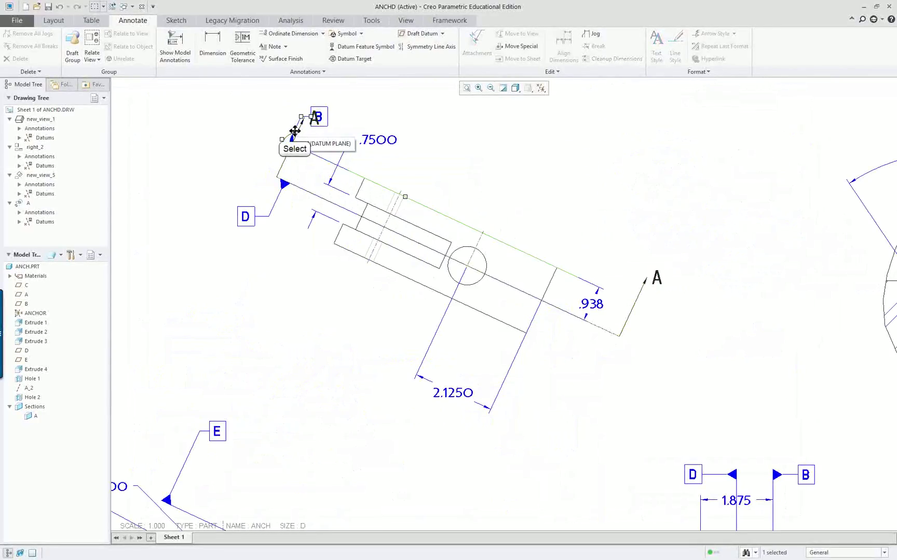
left_click_drag(295, 133, 188, 157)
scroll(593, 290, "up", 6)
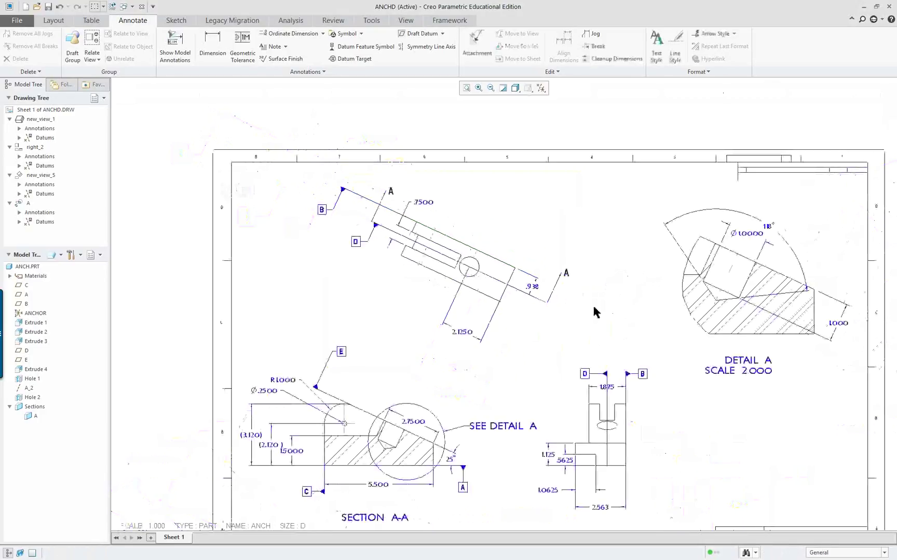
scroll(696, 402, "down", 3)
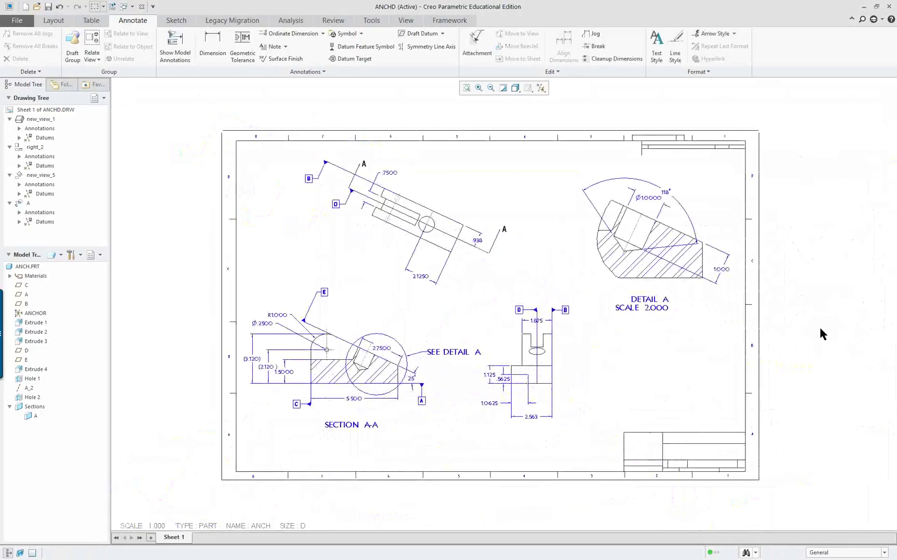
scroll(467, 324, "up", 1)
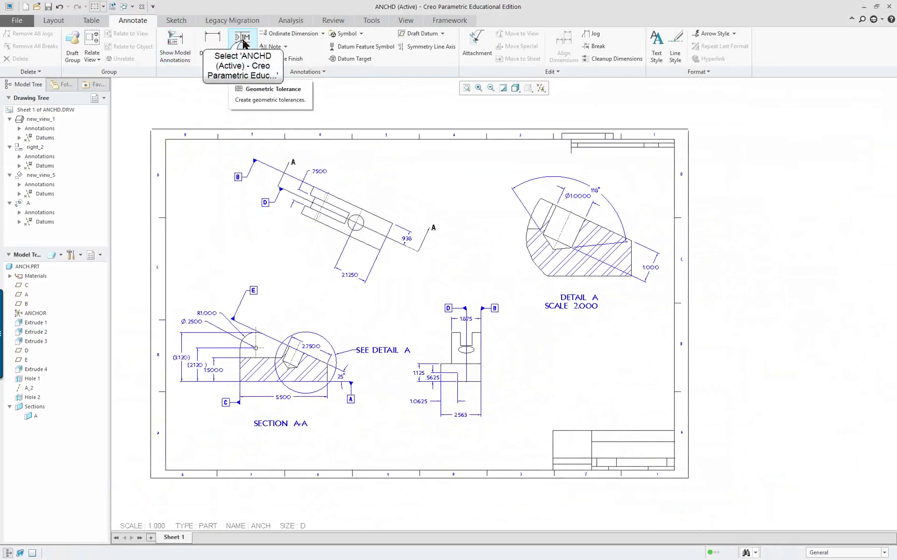
Add a .001 position tolerance to the top view's surface, placed beside the view
left_click(243, 42)
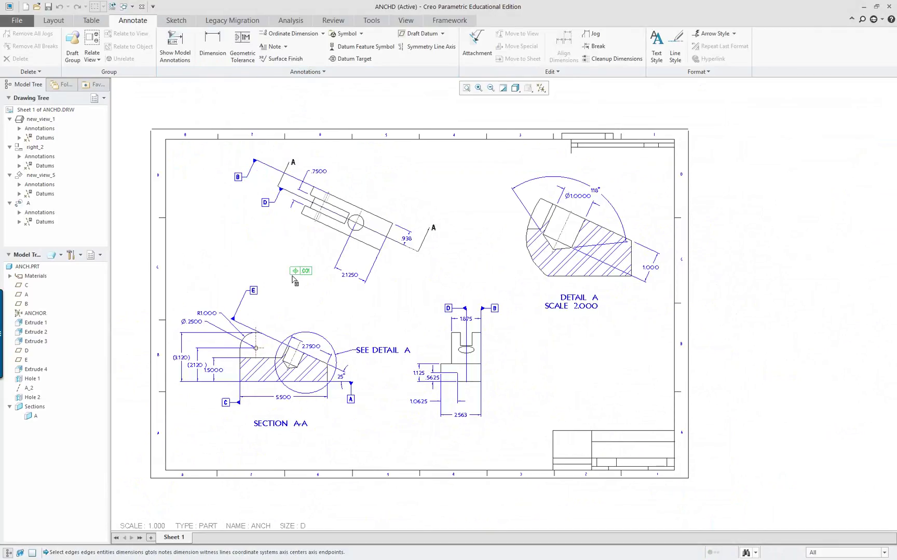
scroll(378, 234, "down", 1)
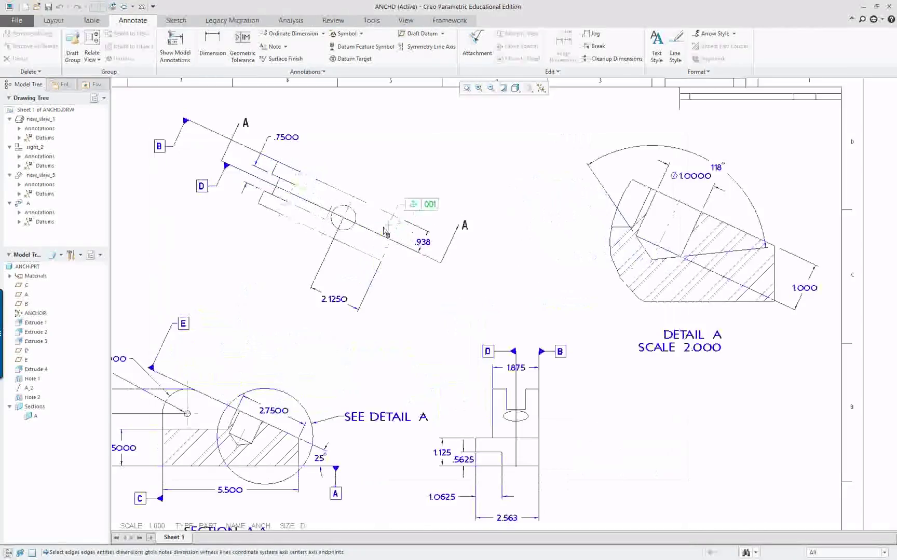
left_click(380, 222)
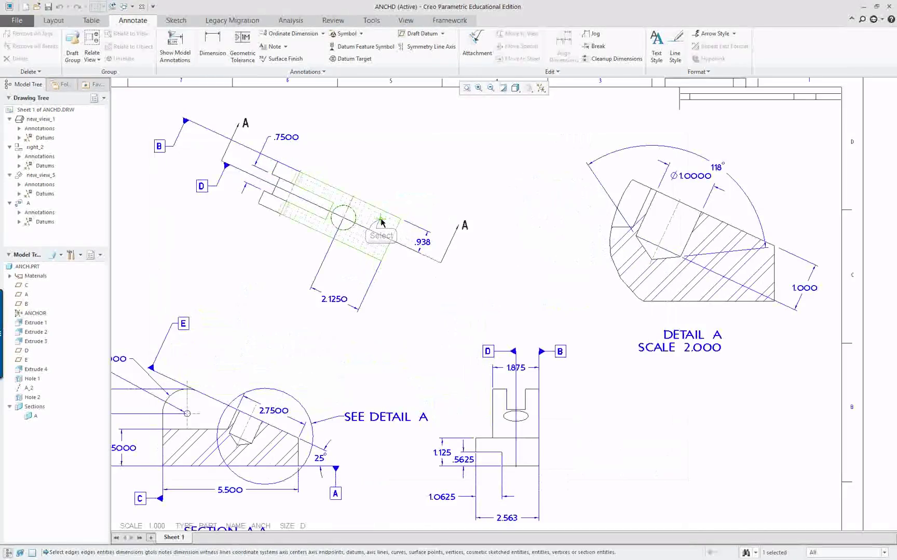
middle_click(435, 177)
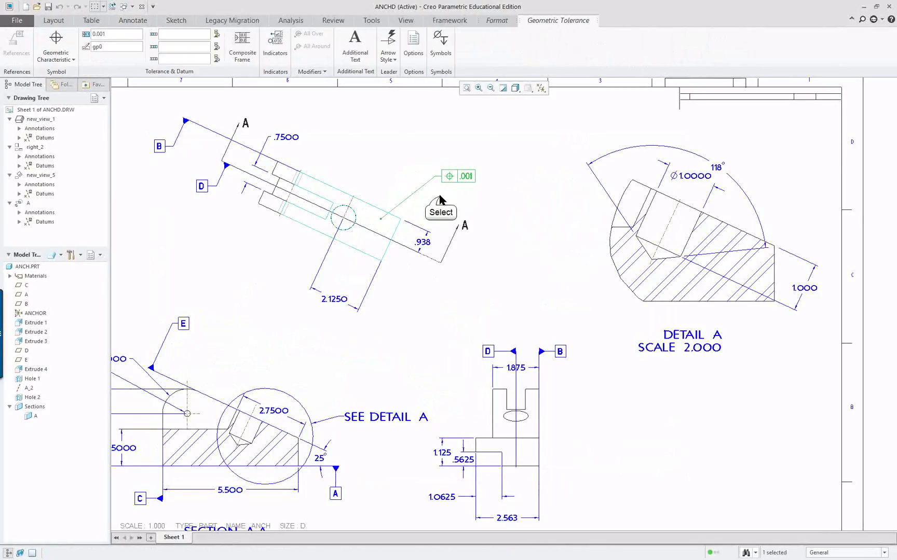
left_click(441, 202)
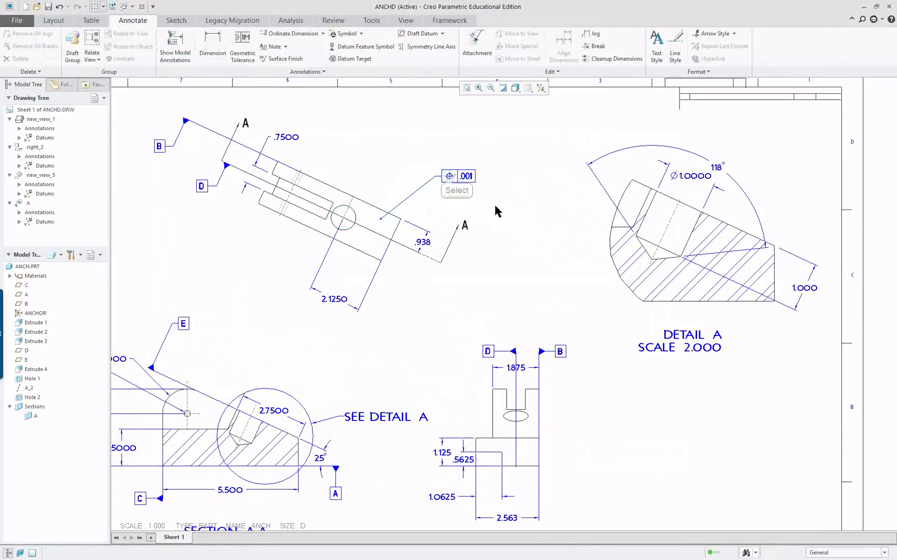
Move the .001 tolerance frame into Section A-A, above SEE DETAIL A
left_click(456, 176)
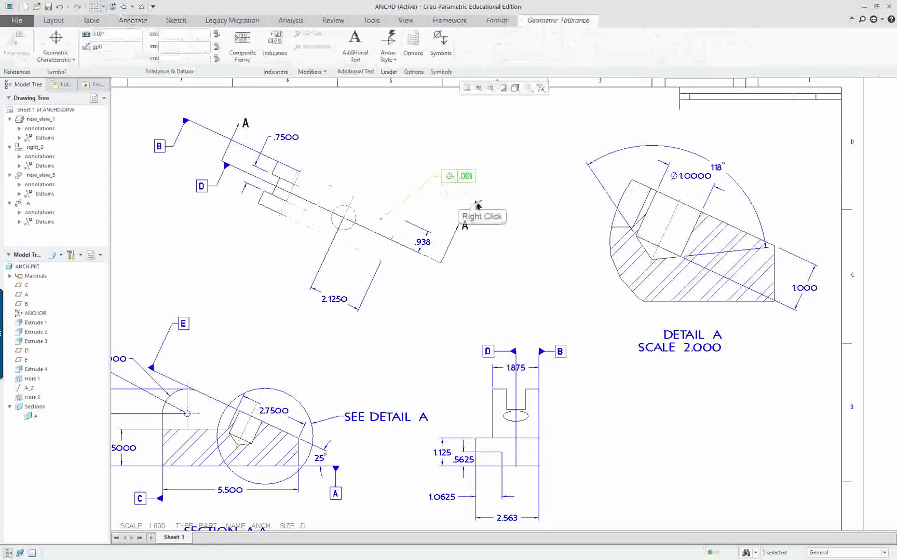
right_click(483, 202)
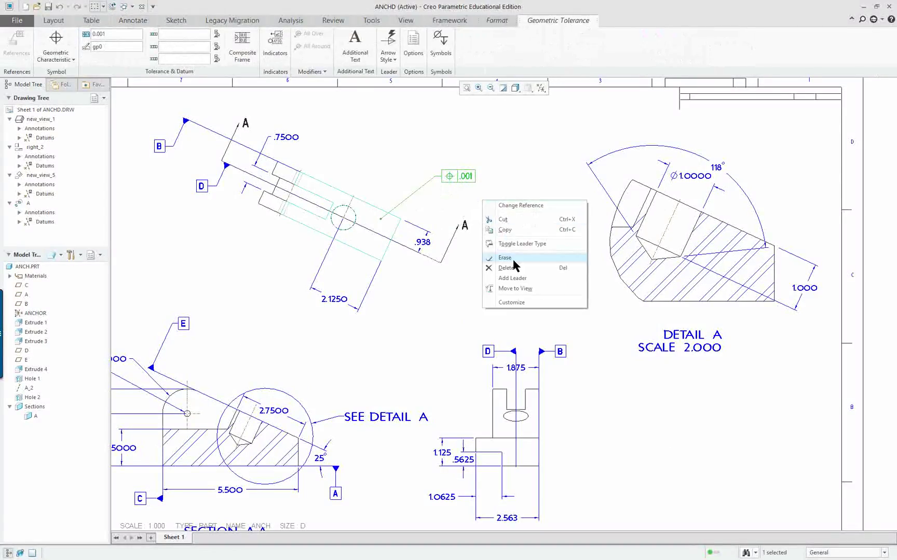
left_click(521, 289)
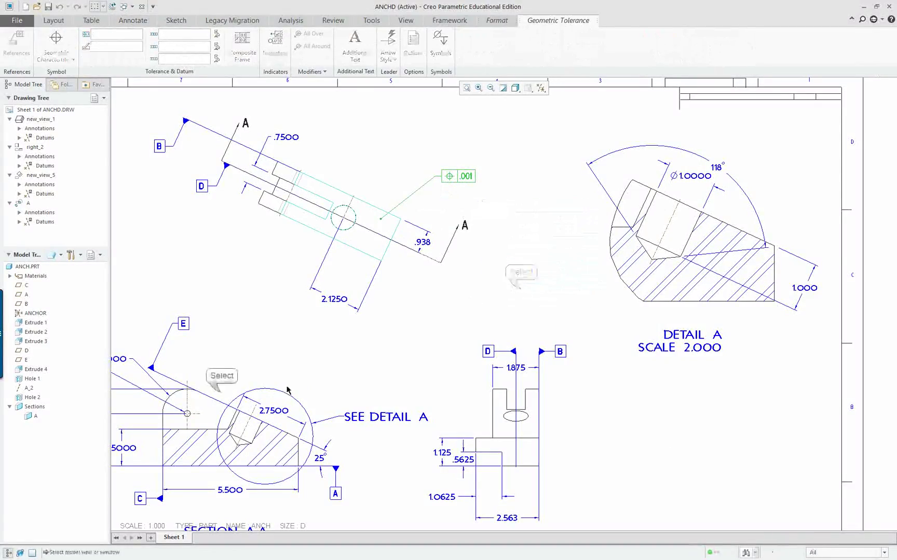
left_click(221, 395)
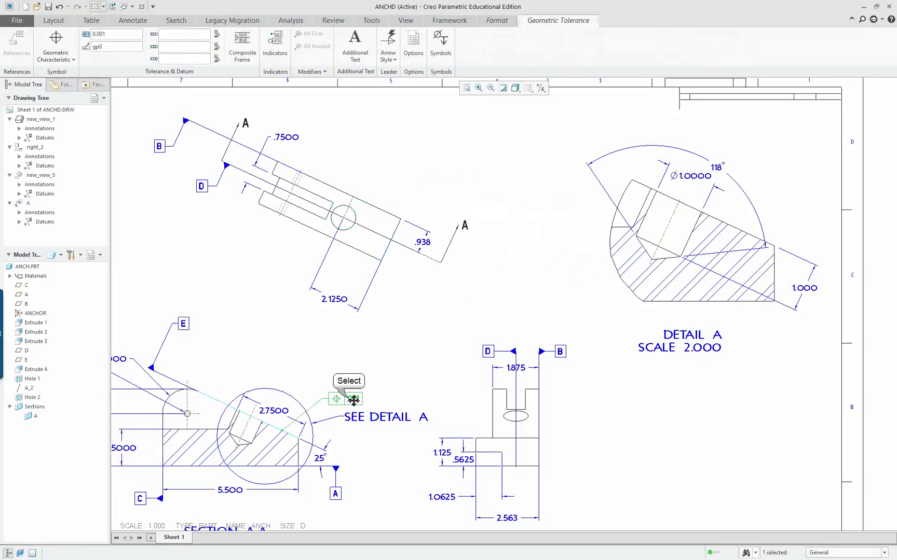
left_click_drag(348, 398, 378, 356)
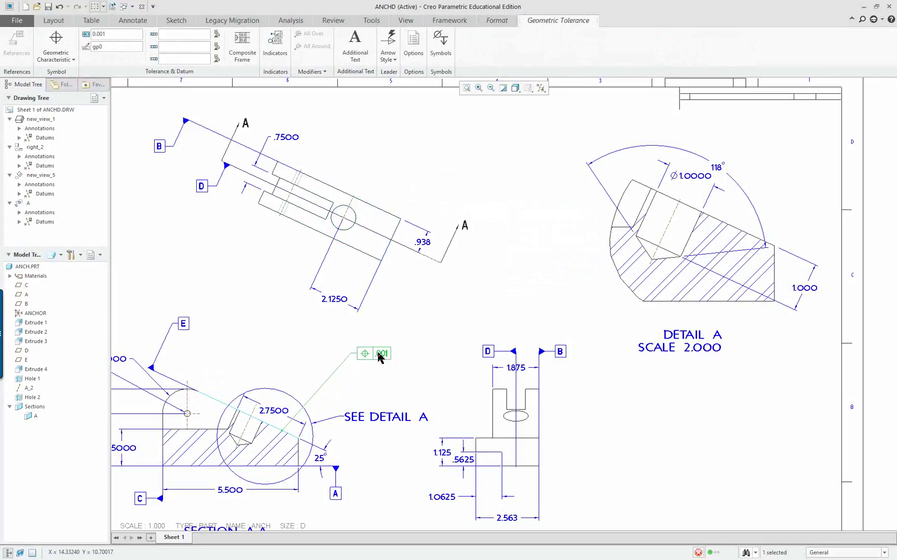
Change the tolerance to Angularity with primary datum A and secondary datum E
left_click(72, 61)
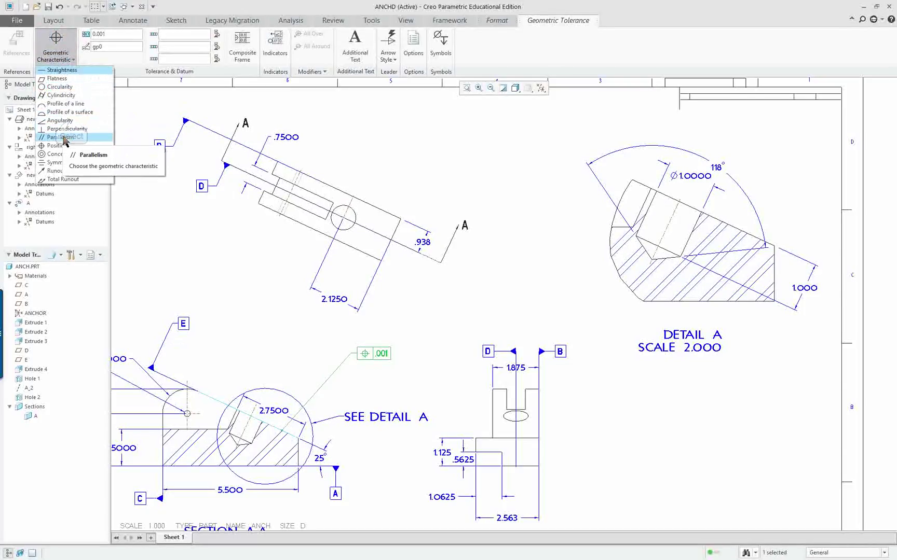
left_click(71, 122)
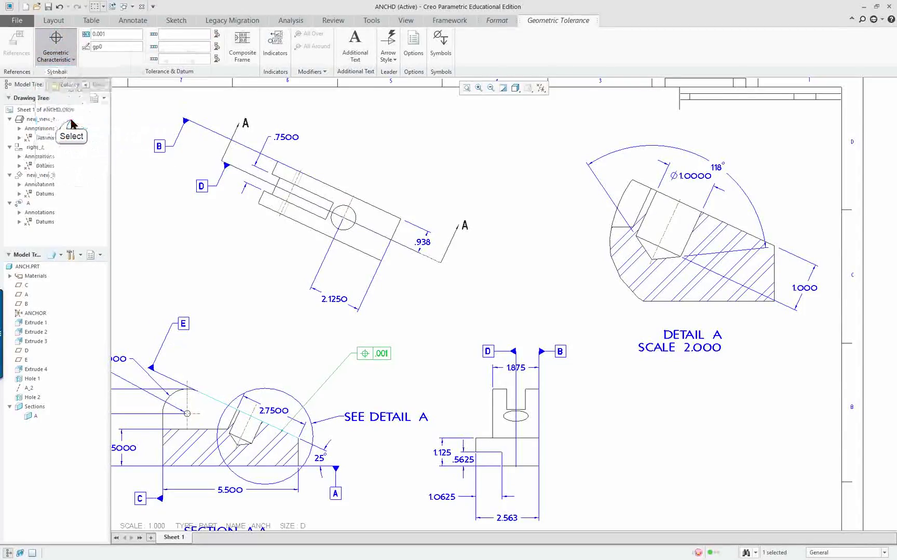
left_click(176, 37)
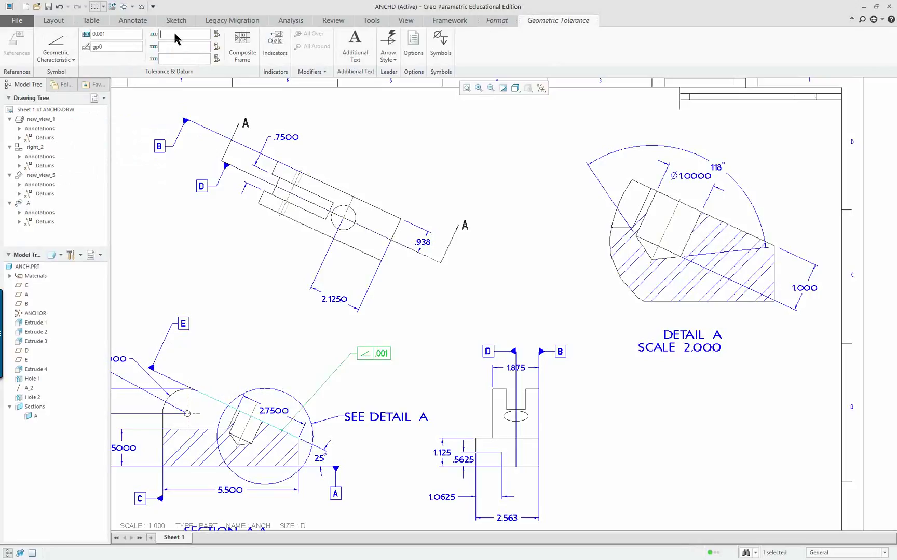
type("A")
left_click(166, 47)
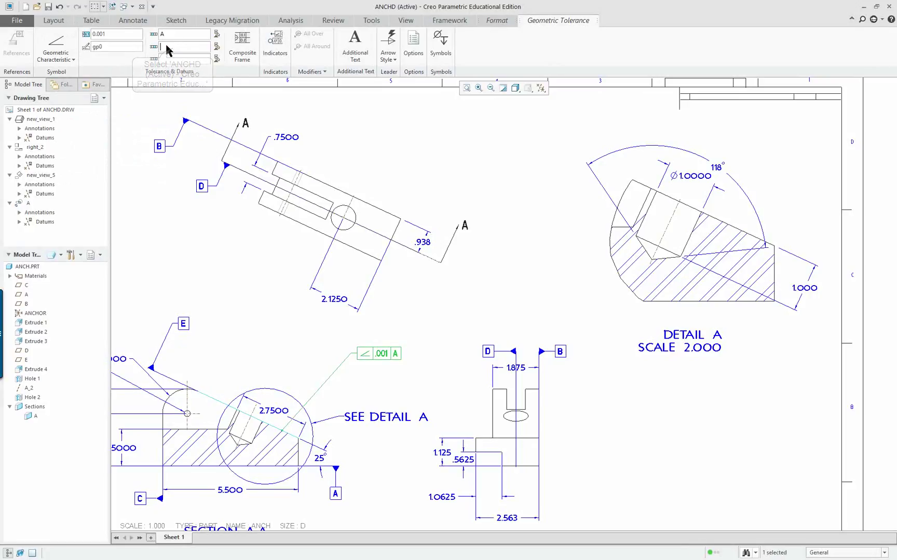
type("E")
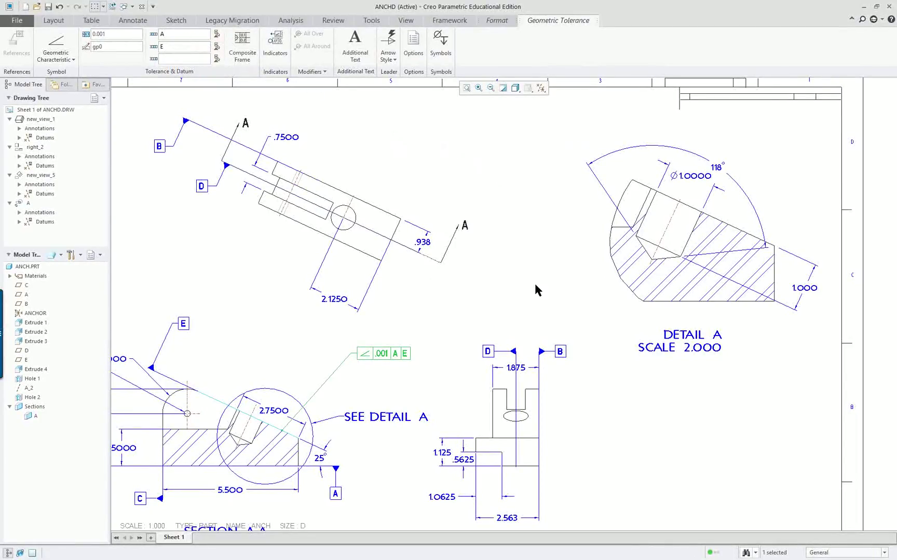
Move the tolerance frame down near the 2.7500 circle and change its references
scroll(467, 337, "down", 1)
scroll(467, 338, "down", 1)
scroll(448, 348, "up", 1)
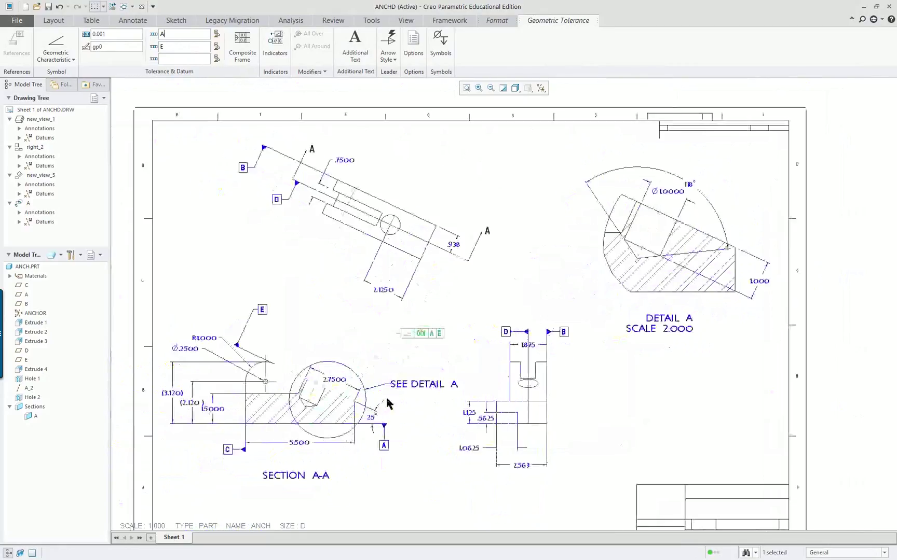
scroll(425, 353, "up", 3)
left_click_drag(466, 280, 448, 295)
right_click(449, 295)
right_click(467, 267)
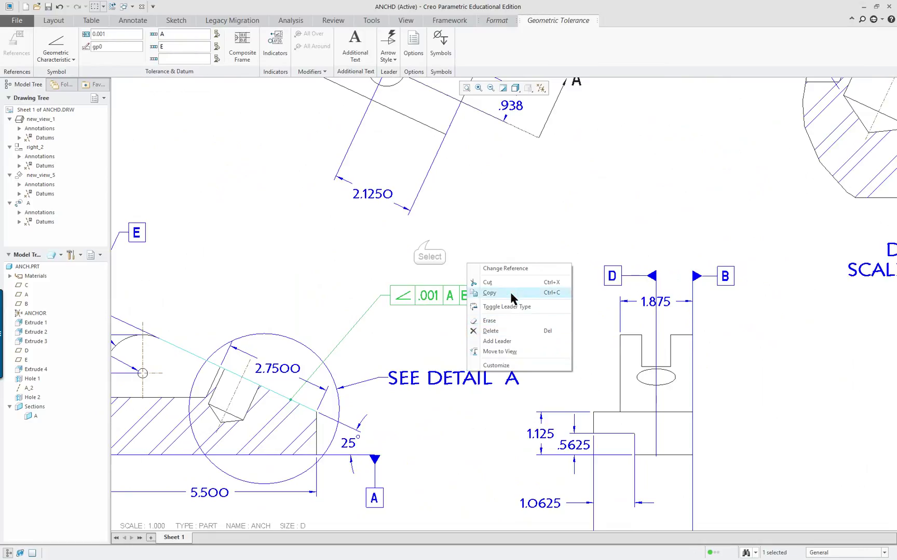
left_click(512, 269)
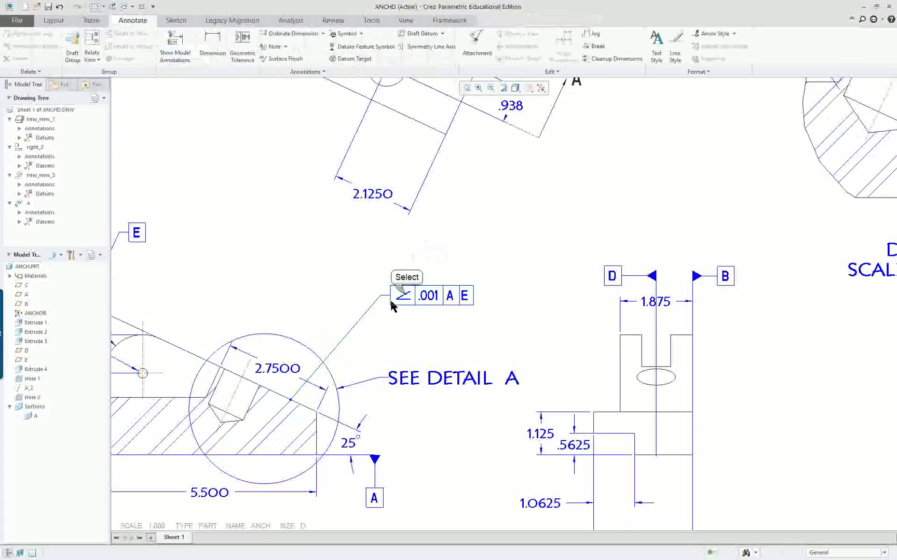
Give the tolerance leader a filled triangle arrowhead and deselect the finished frame
right_click(292, 401)
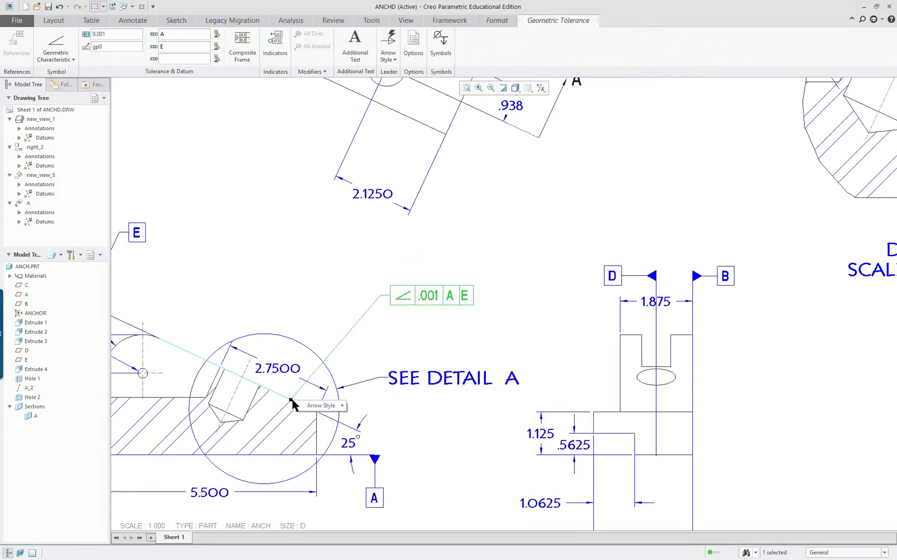
mouse_move(322, 406)
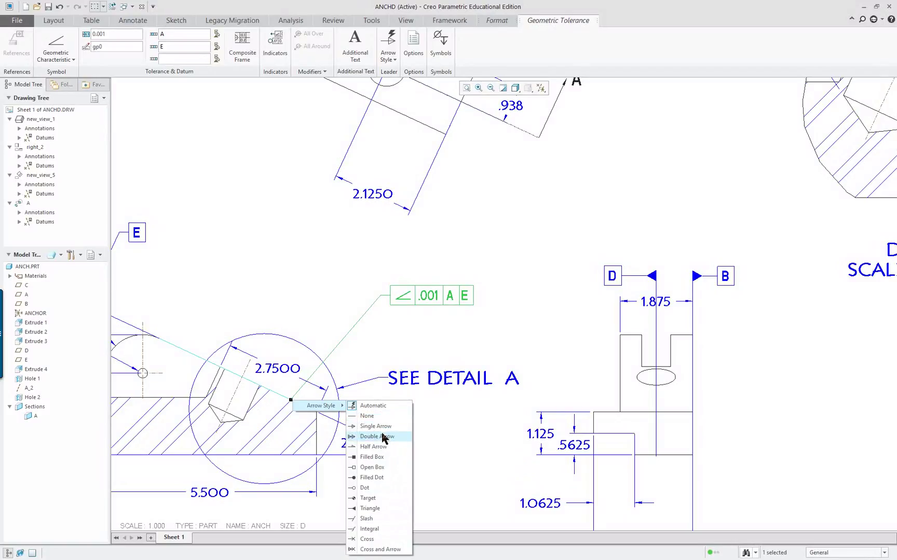
left_click(371, 509)
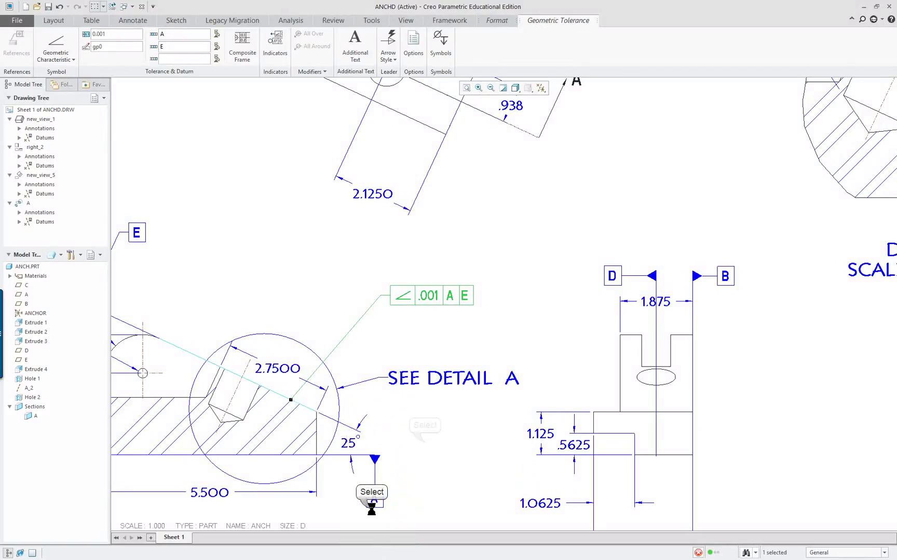
left_click(425, 446)
scroll(422, 438, "up", 5)
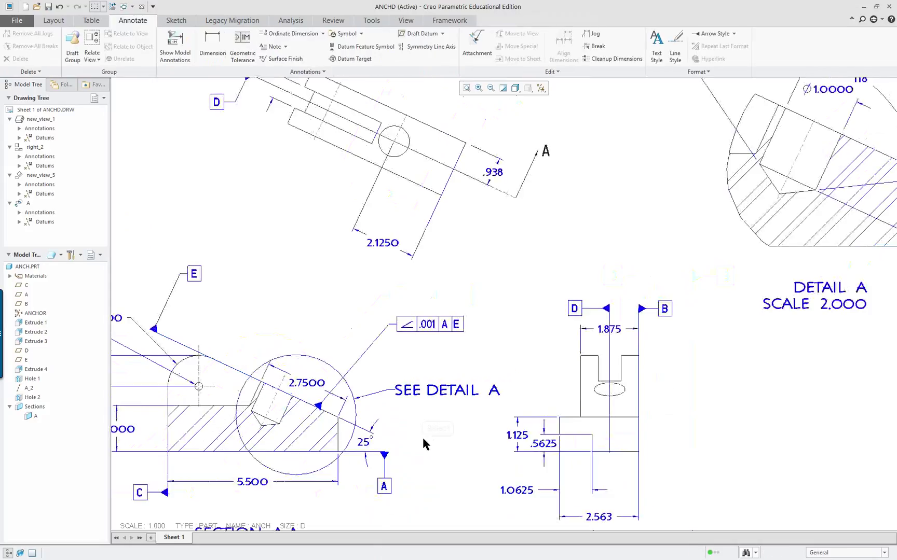
scroll(423, 445, "down", 2)
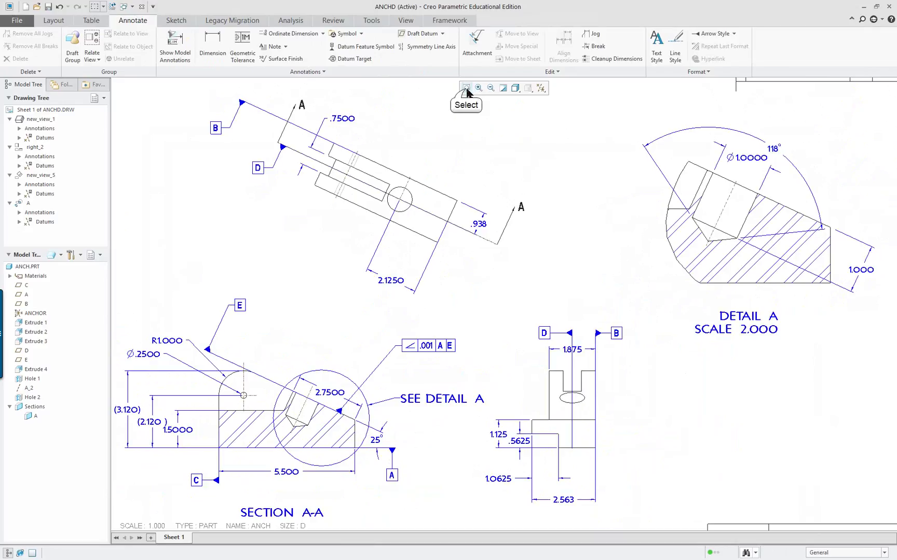
Refit the view to show all of Sheet 1, including border and title block
left_click(466, 88)
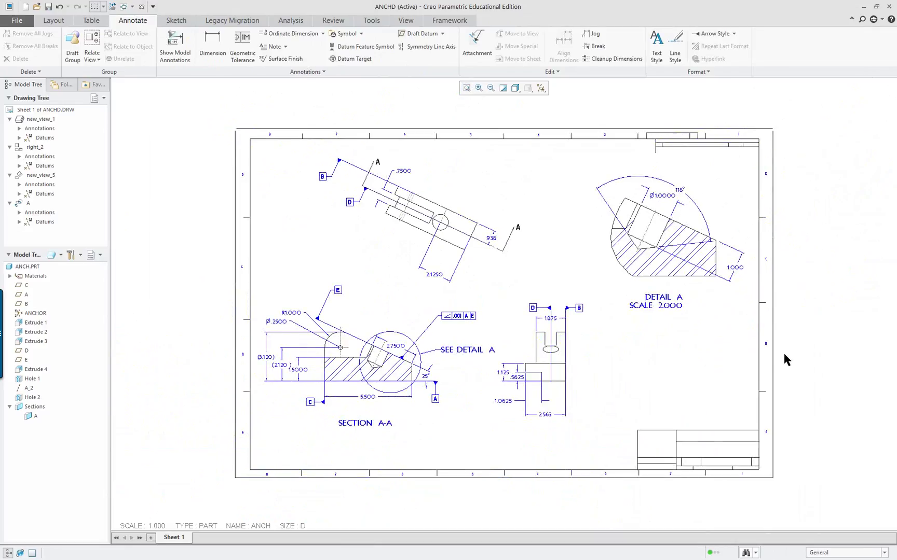
scroll(784, 358, "down", 2)
scroll(784, 359, "up", 1)
key("alt+Tab")
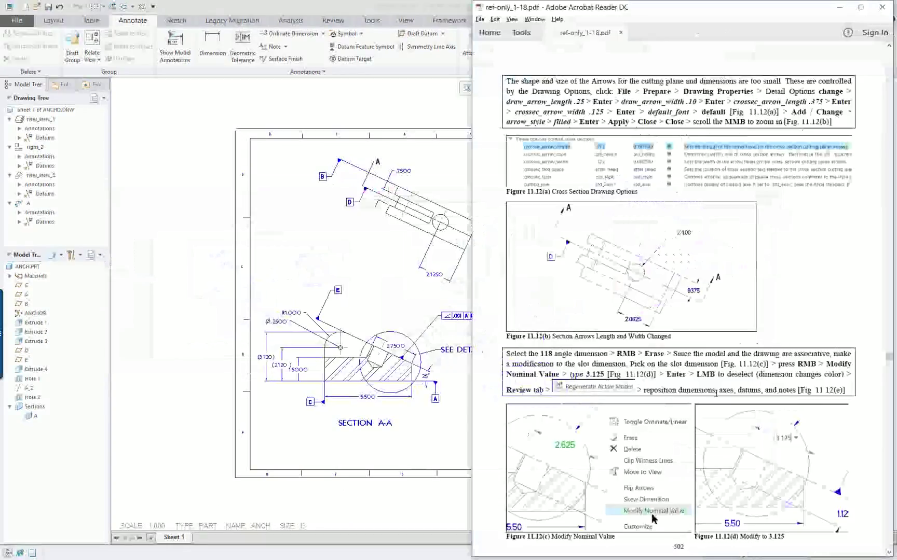
scroll(890, 480, "down", 1)
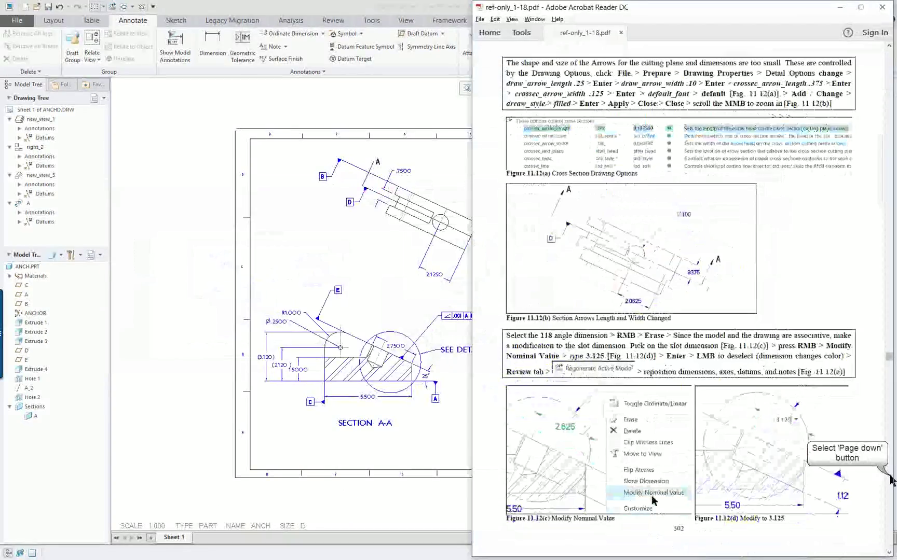
key("Page_Down")
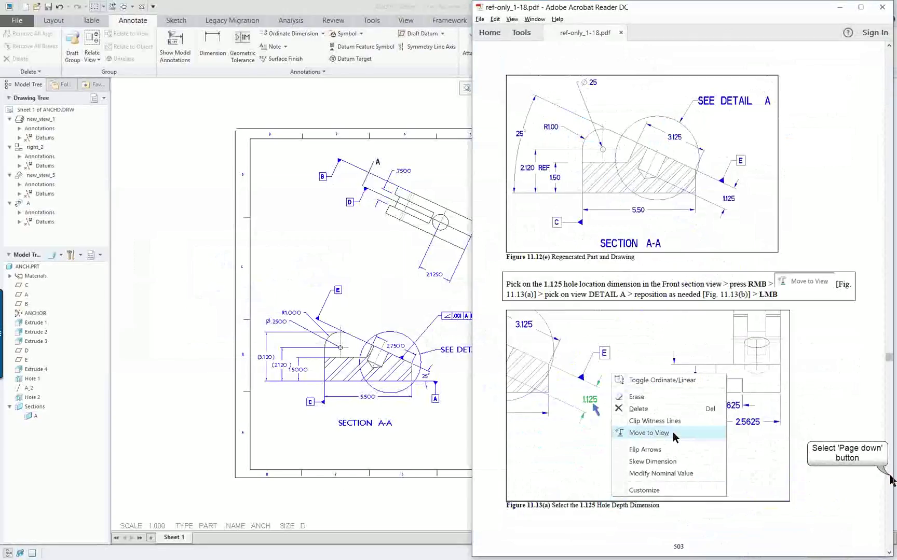
scroll(890, 480, "down", 1)
key("Page_Down")
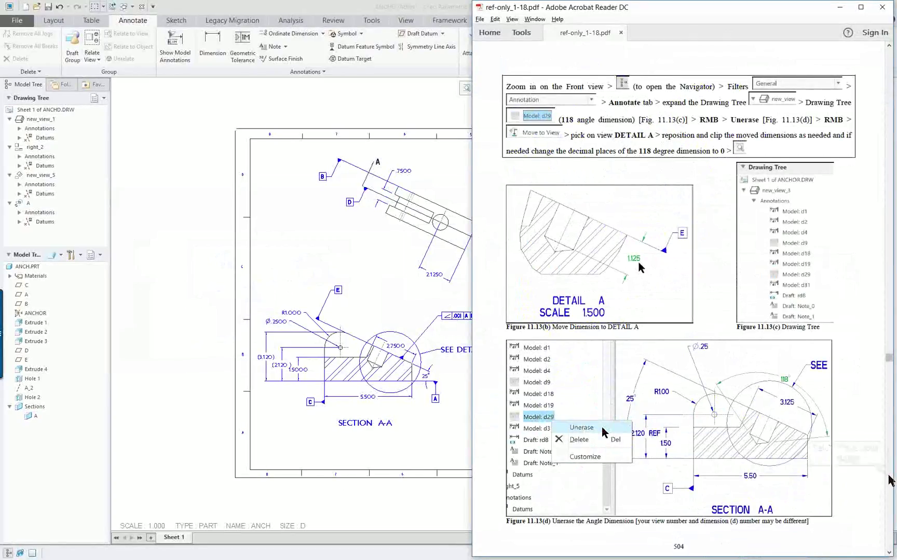
scroll(891, 480, "down", 1)
key("Page_Down")
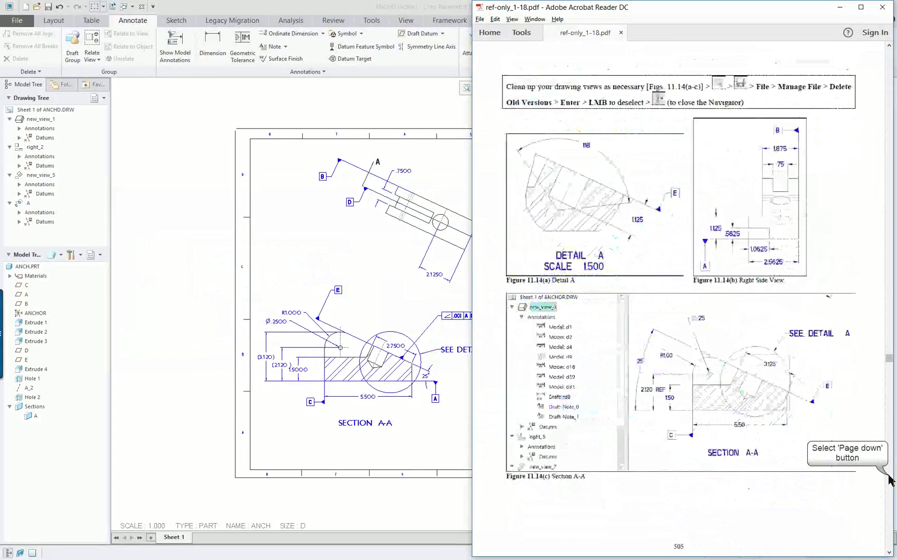
scroll(890, 480, "down", 1)
key("Page_Down")
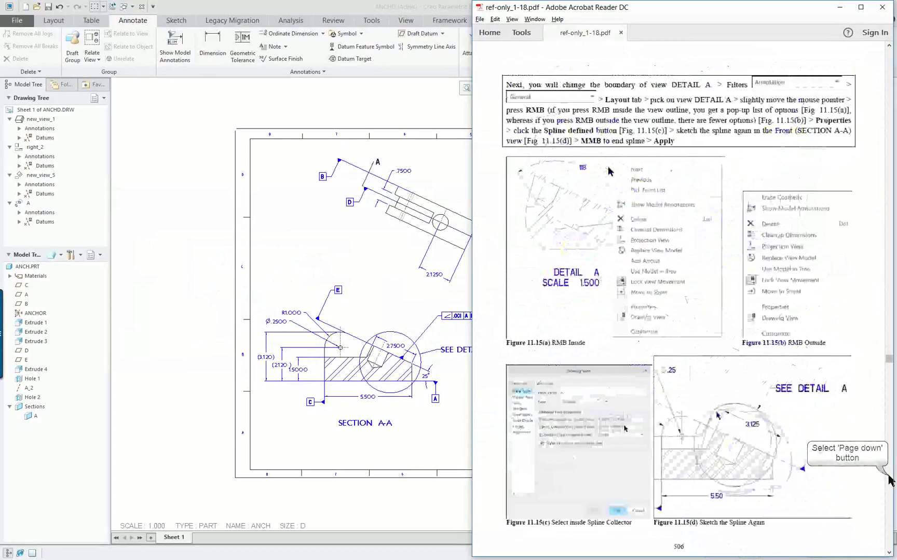
scroll(890, 480, "down", 1)
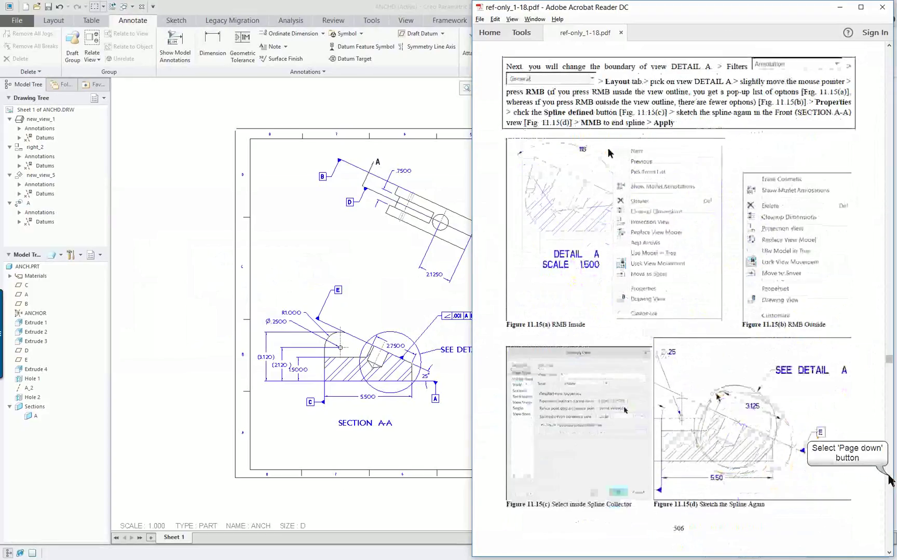
key("Page_Down")
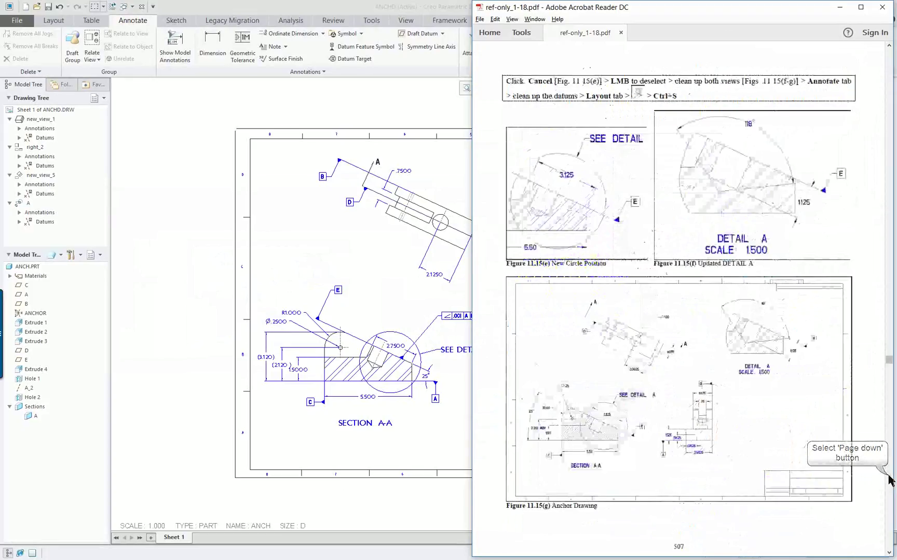
scroll(891, 480, "down", 2)
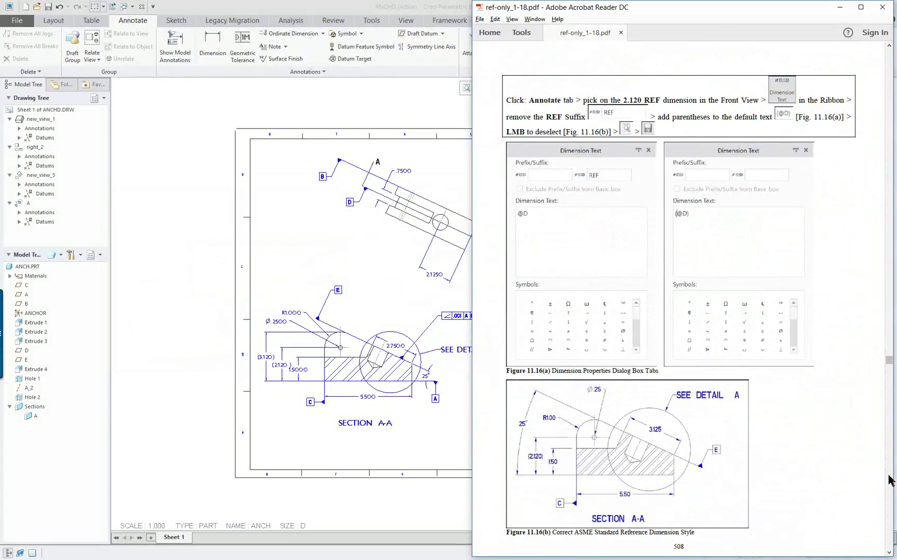
scroll(891, 499, "down", 2)
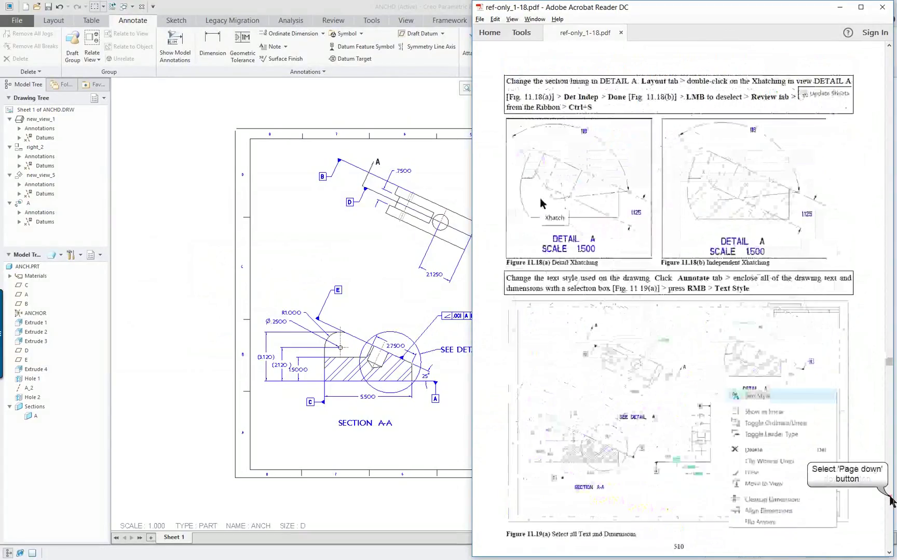
scroll(891, 502, "down", 1)
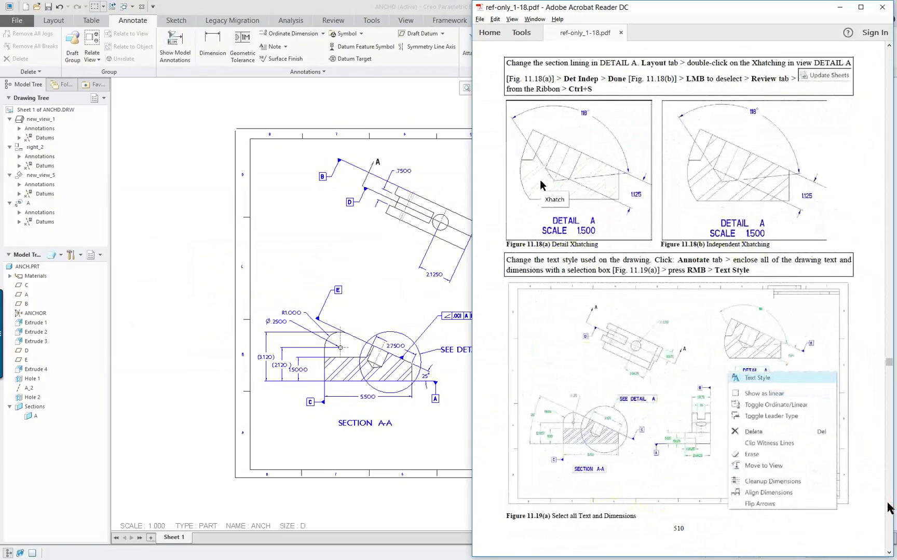
left_click(889, 508)
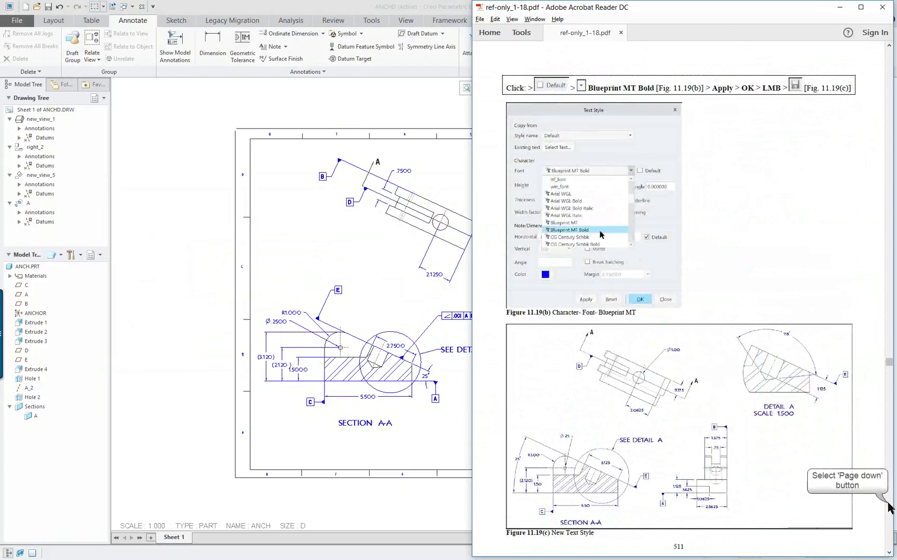
scroll(889, 508, "down", 1)
left_click(889, 507)
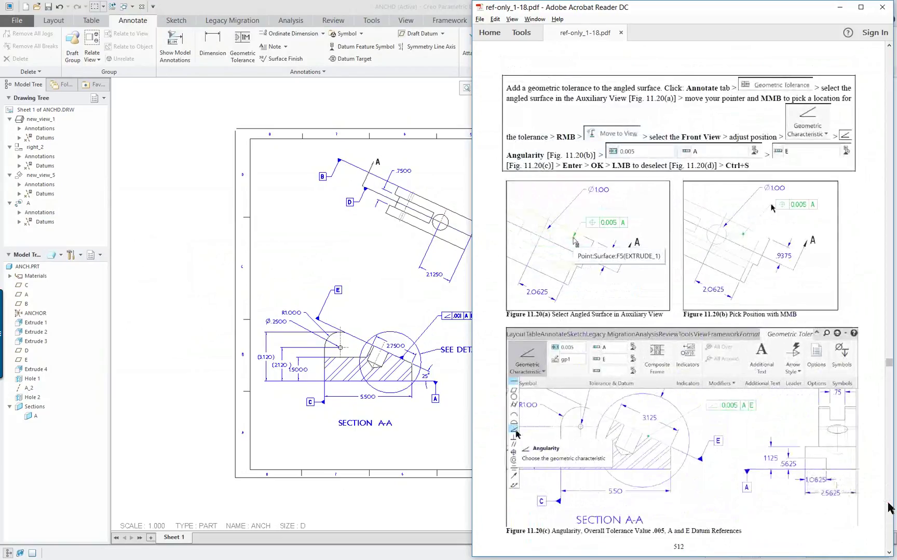
scroll(866, 496, "down", 1)
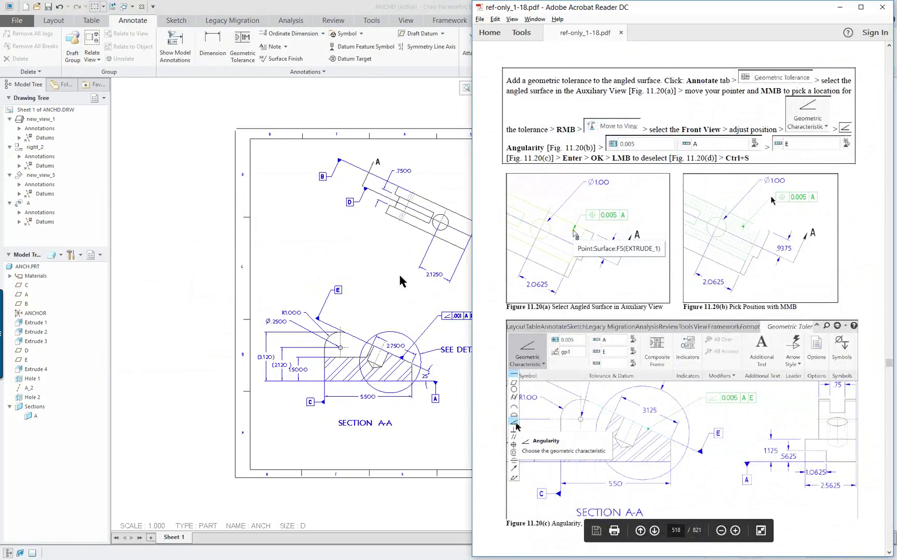
left_click(889, 478)
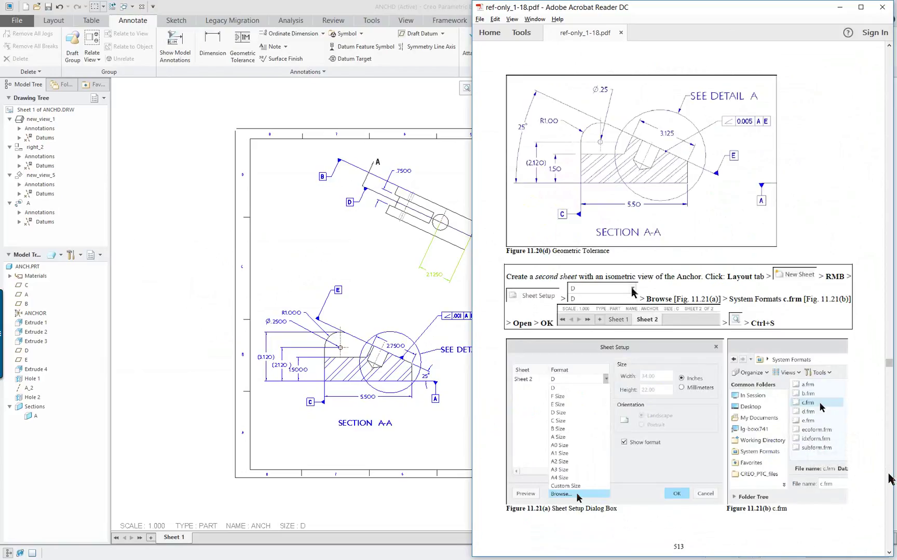
double_click(888, 478)
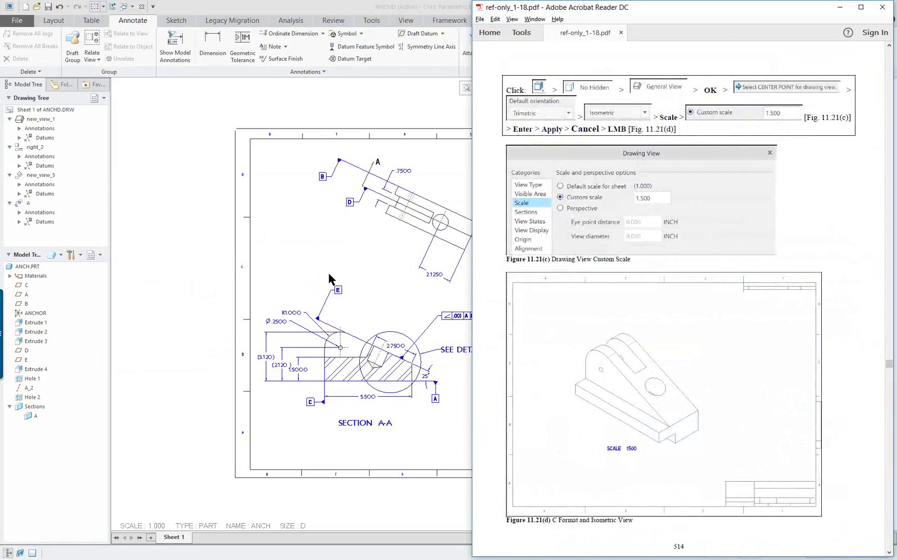
left_click(193, 248)
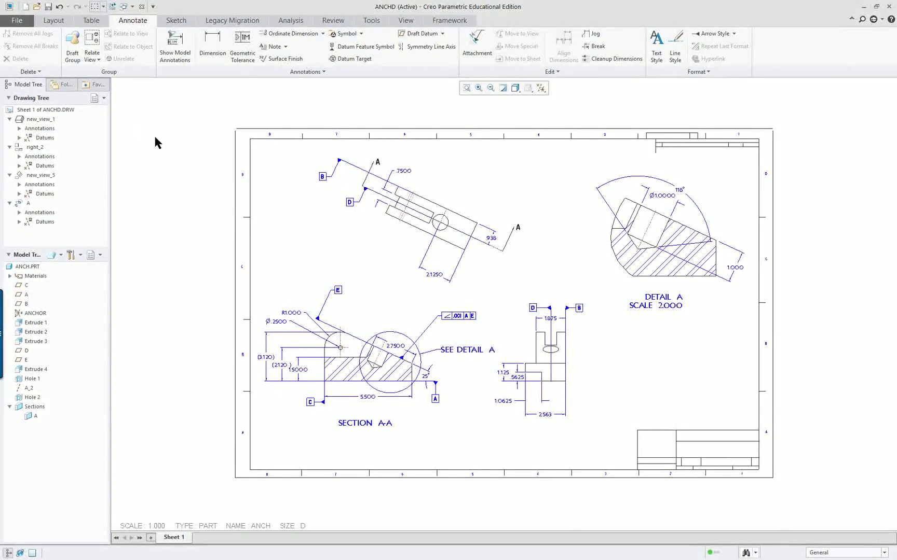
Create a blank Sheet 2 with border and title block in the ANCHD drawing
scroll(481, 266, "up", 1)
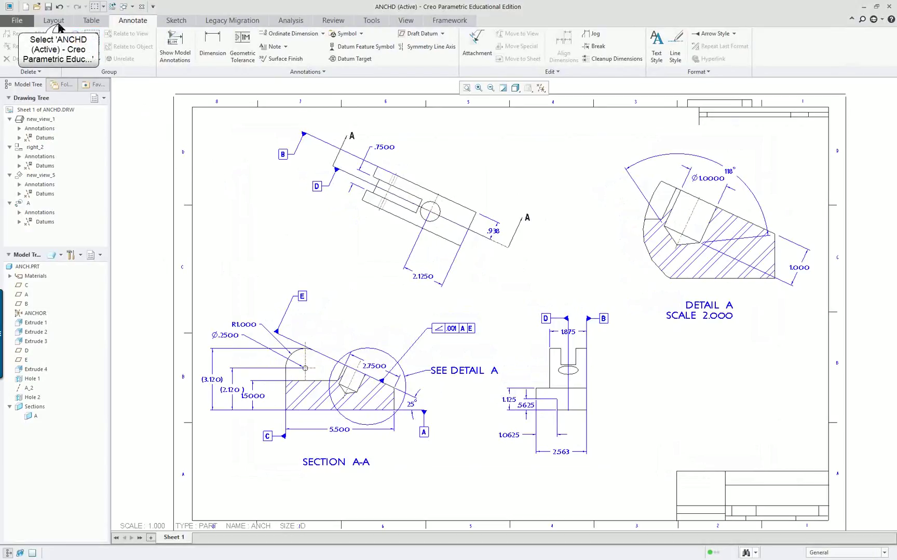
left_click(55, 22)
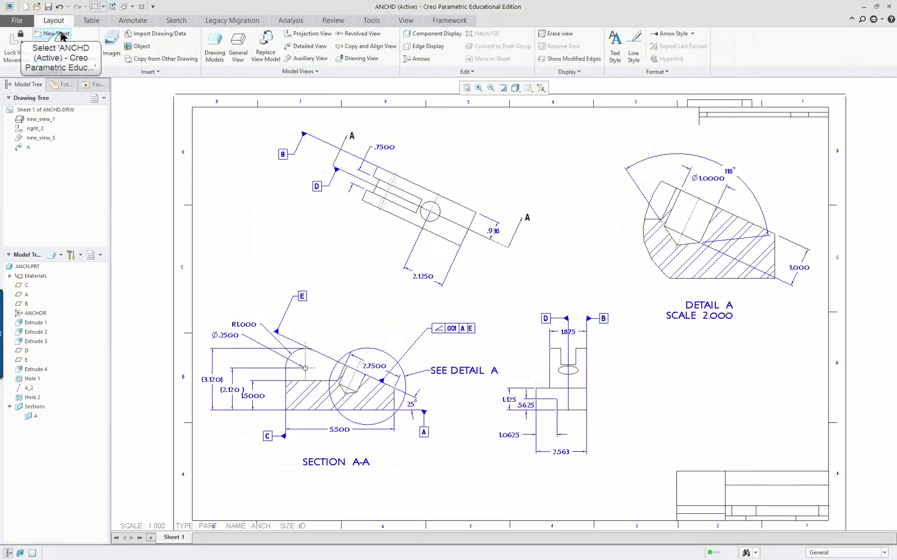
left_click(61, 35)
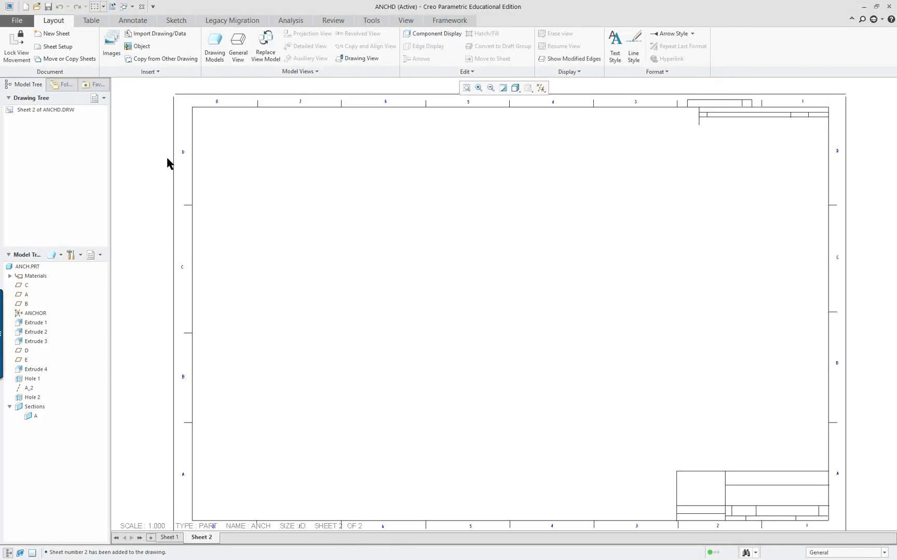
Place an isometric general view of the ANCH part on Sheet 2 at custom scale 2.000
right_click(337, 179)
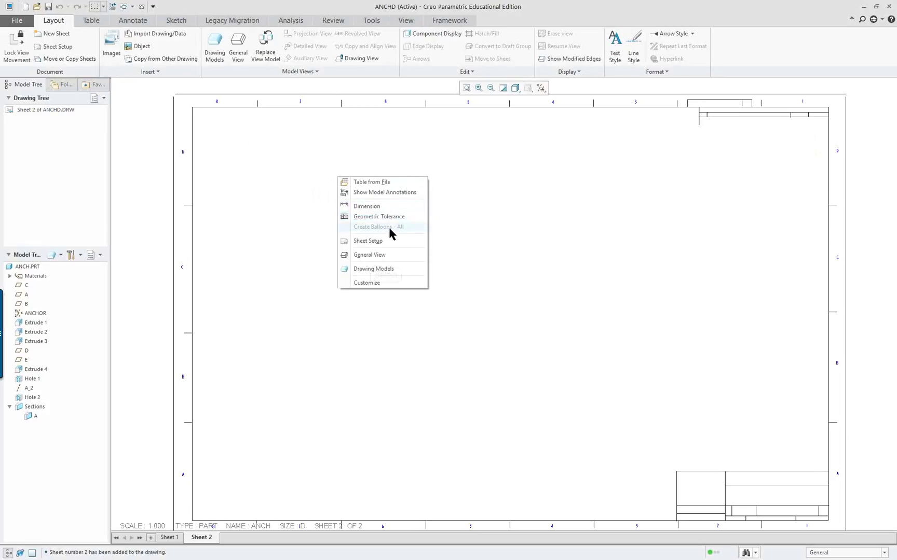
left_click(381, 260)
left_click(460, 347)
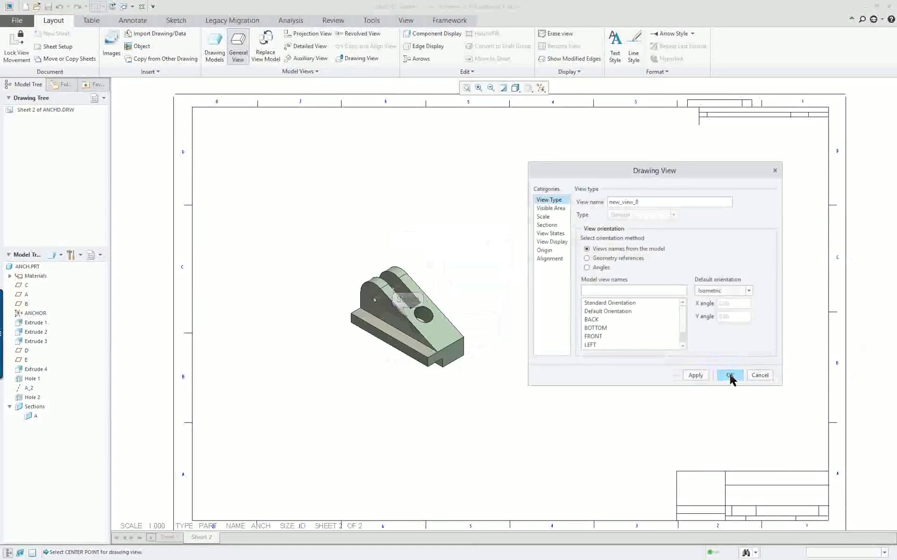
left_click(543, 217)
left_click(601, 211)
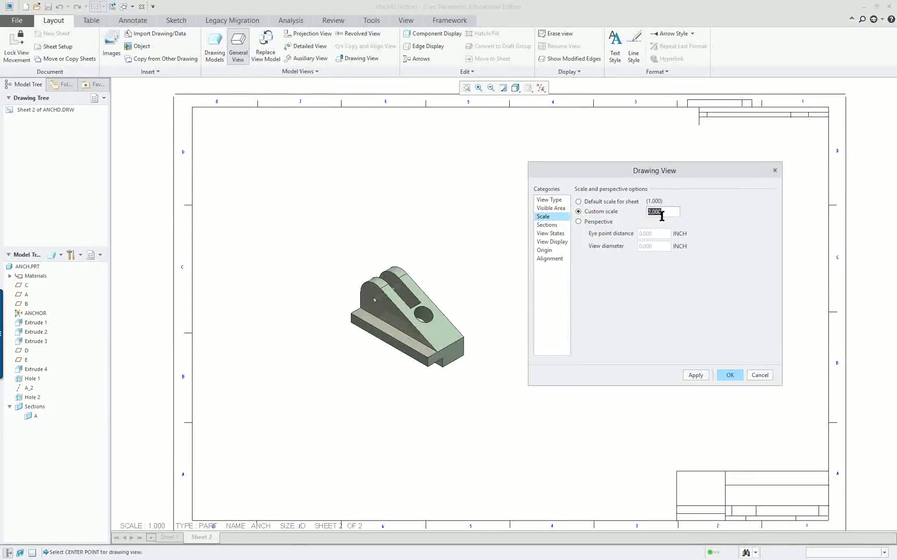
left_click(696, 375)
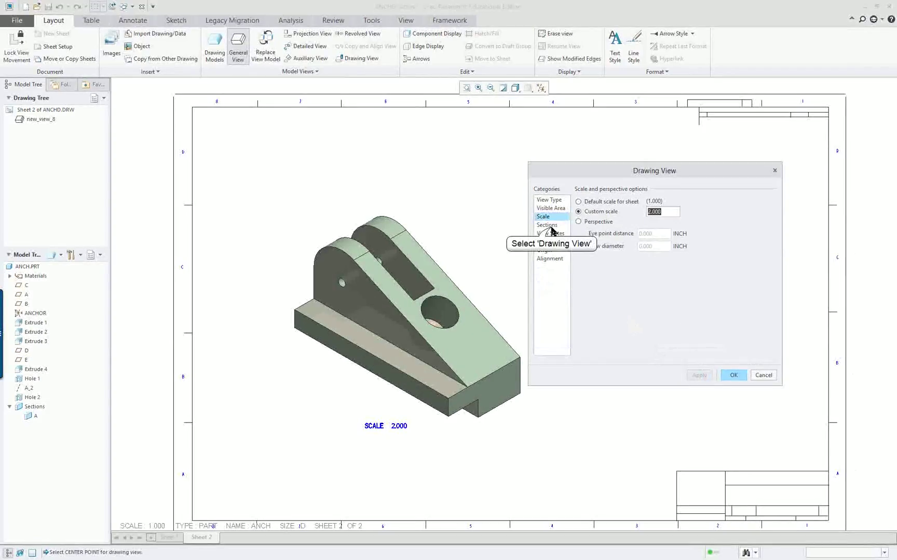
Cut the view with full 2D cross-section A, labelled SECTION A-A, and complete its definition
left_click(548, 225)
left_click(578, 209)
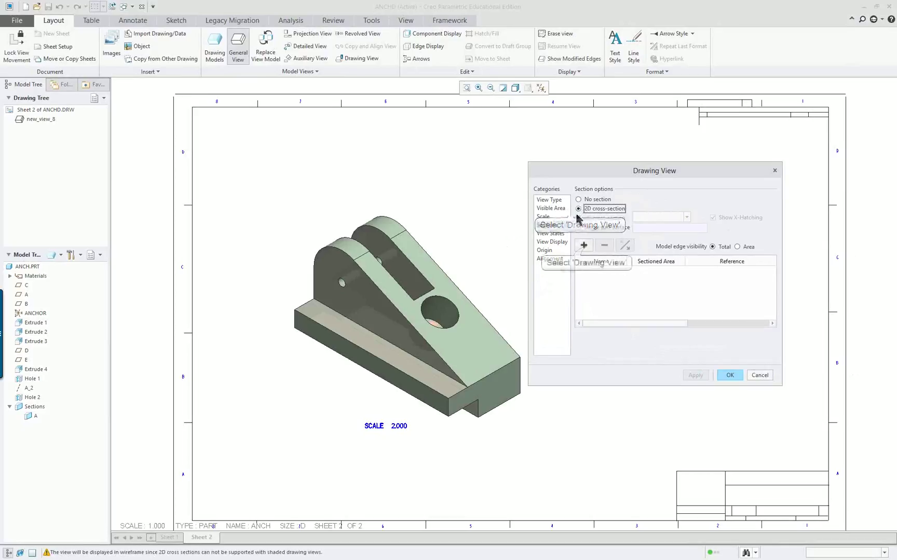
left_click(583, 245)
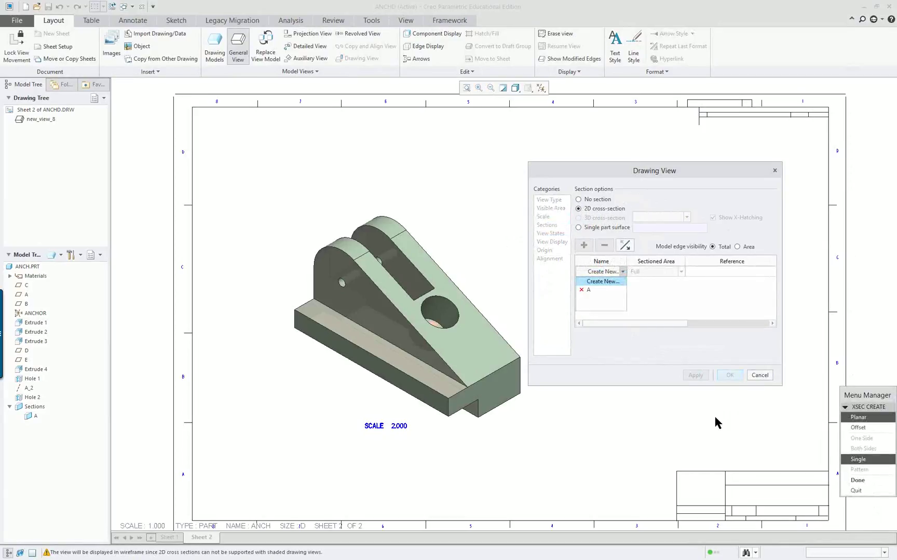
left_click(596, 290)
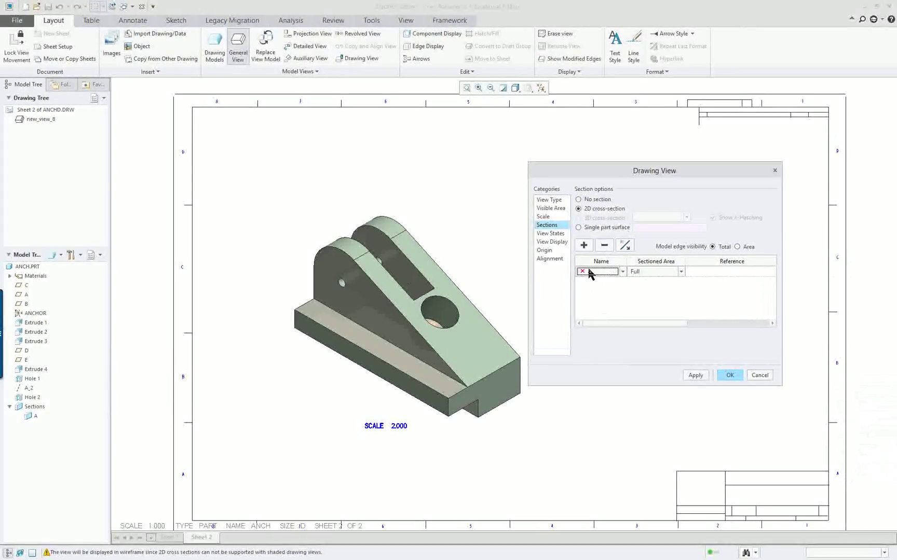
left_click(696, 377)
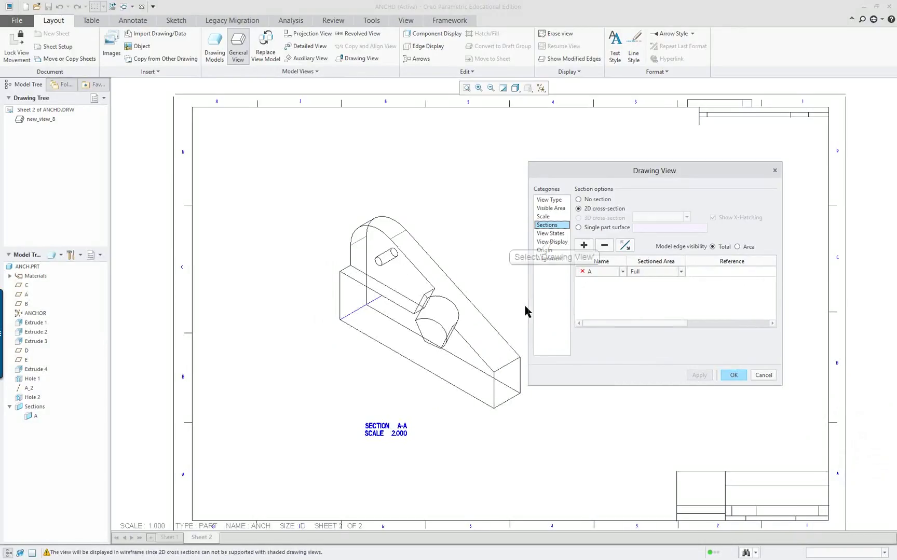
left_click(552, 242)
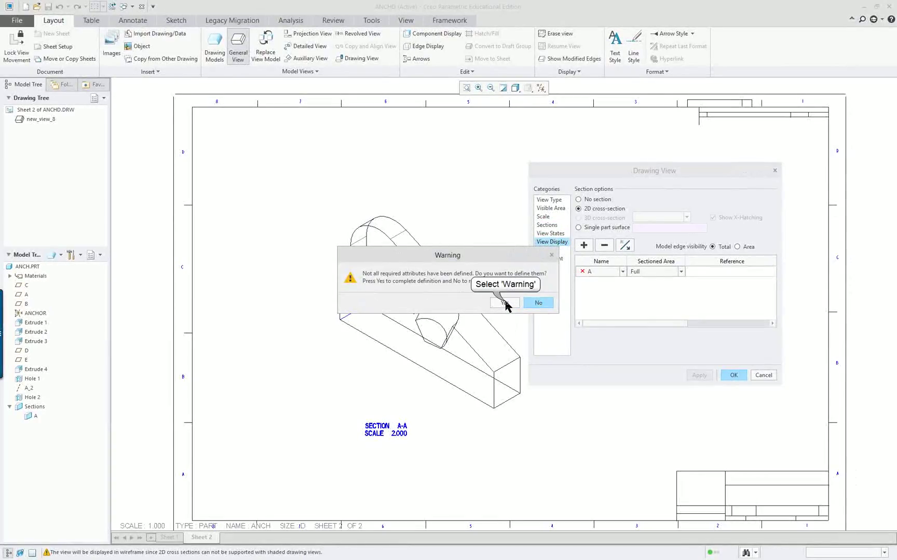
left_click(505, 303)
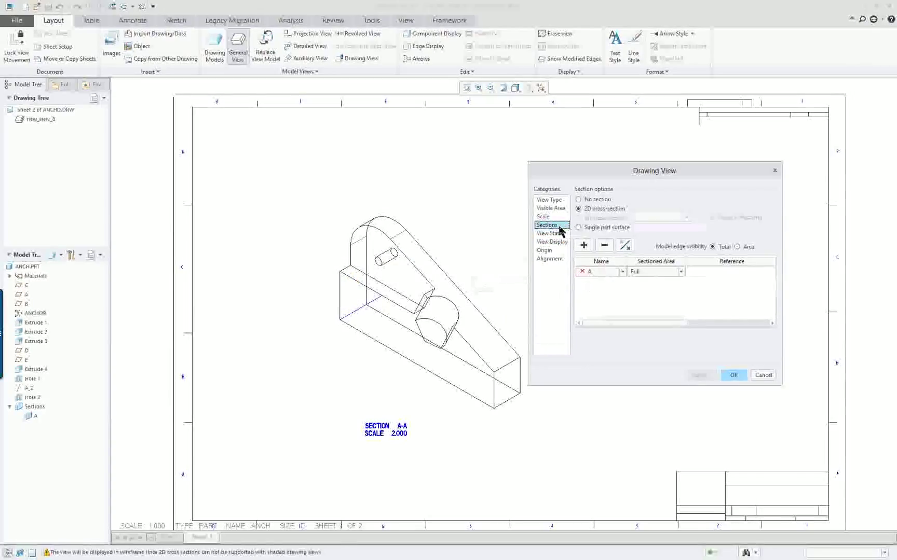
Set the section view to No Hidden with tangent edges None, then select its hatching
left_click(551, 242)
left_click(536, 304)
left_click(674, 213)
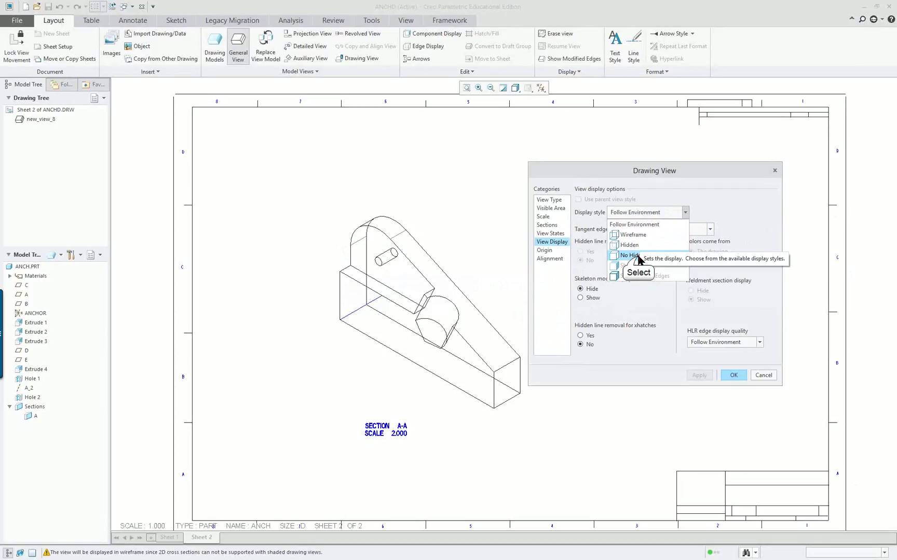
left_click(639, 255)
left_click(670, 232)
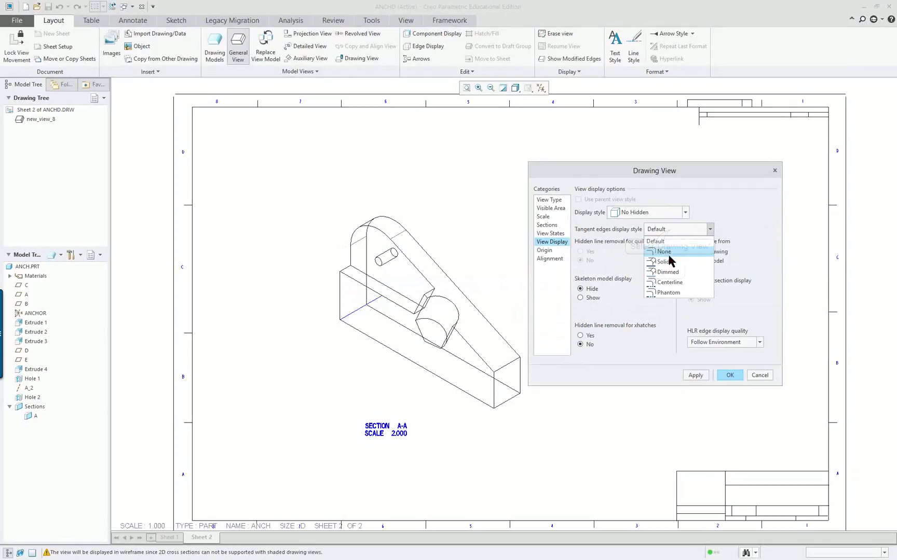
left_click(669, 252)
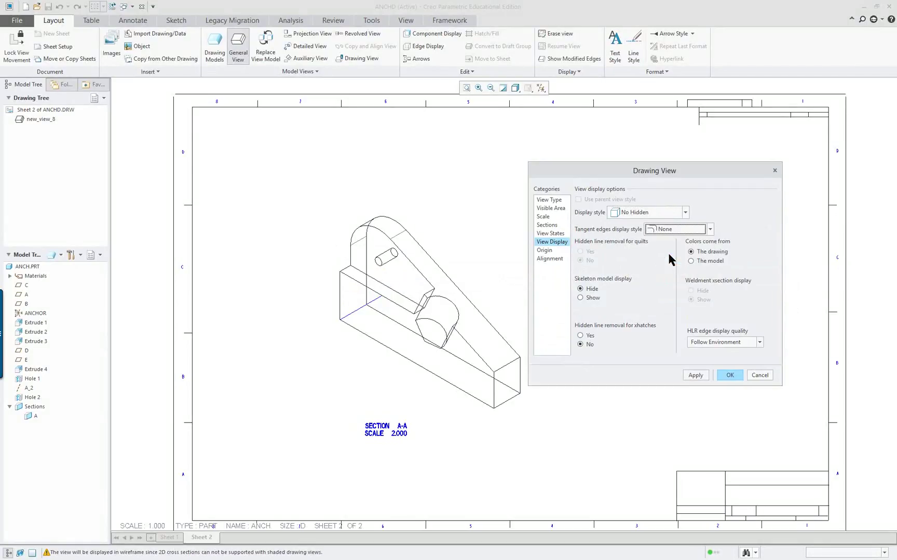
left_click(696, 374)
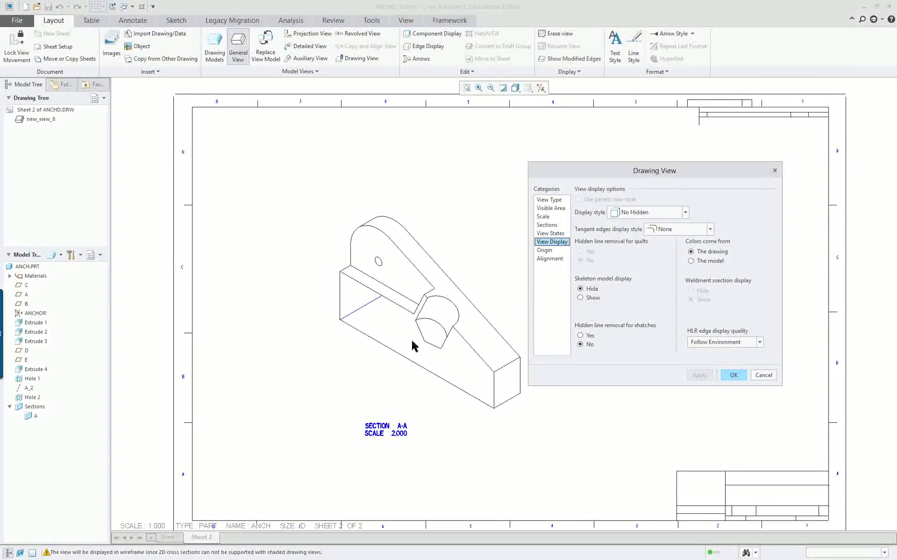
left_click(734, 376)
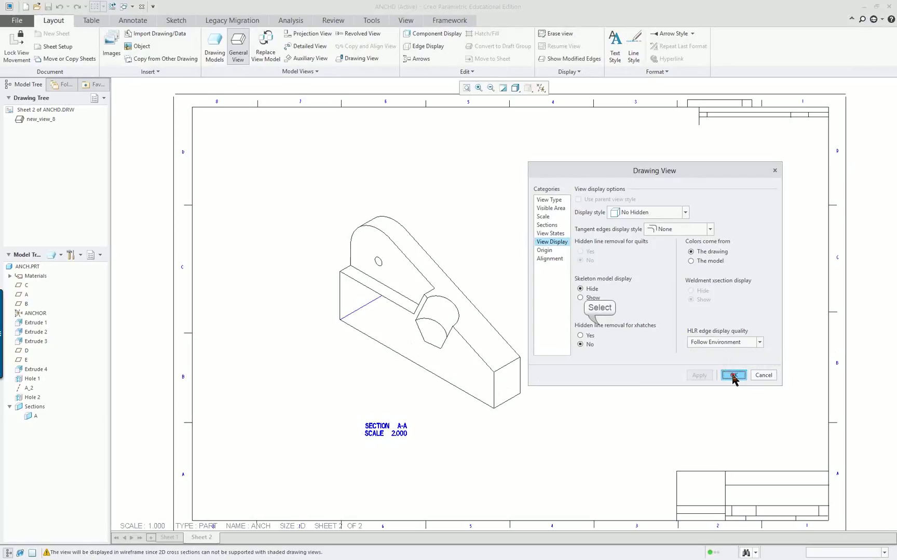
left_click(368, 305)
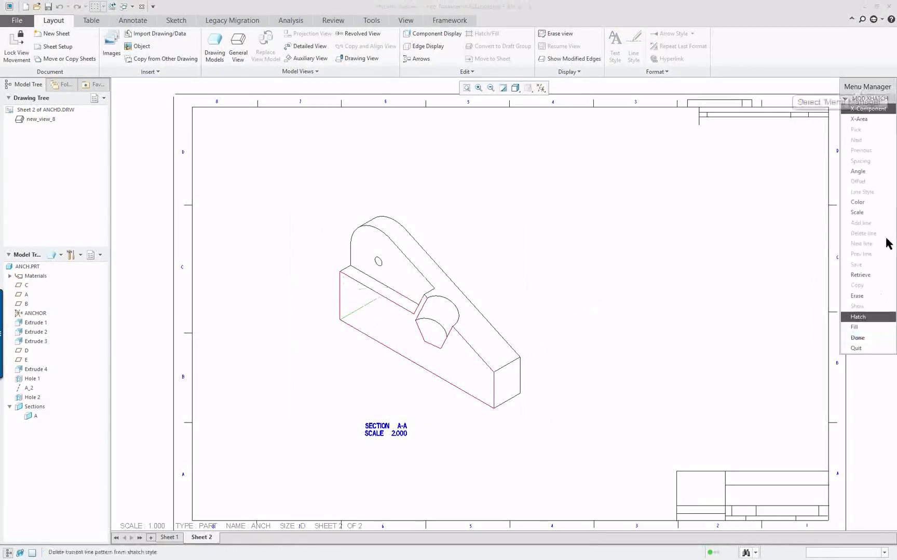
Keep the section cut as hatch lines and halve the hatch scale repeatedly for denser lines
left_click_drag(808, 111, 700, 133)
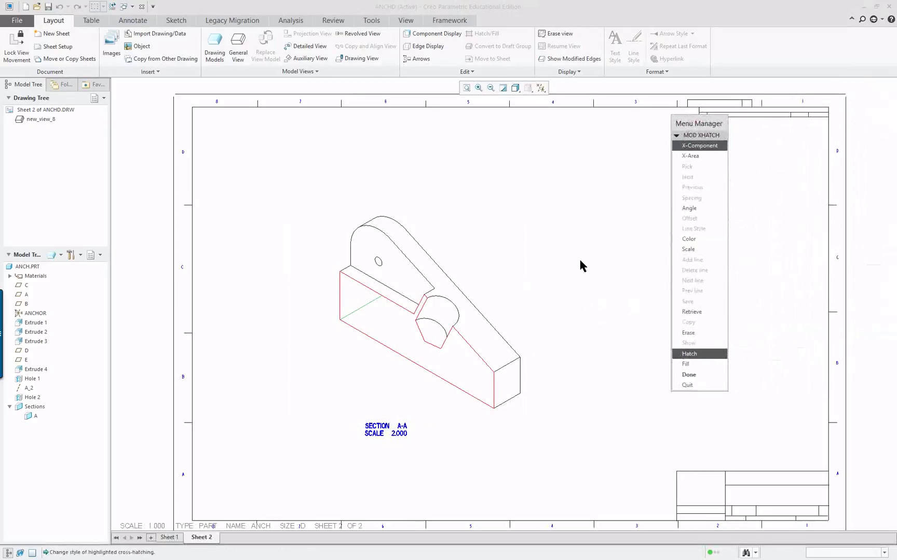
left_click(701, 363)
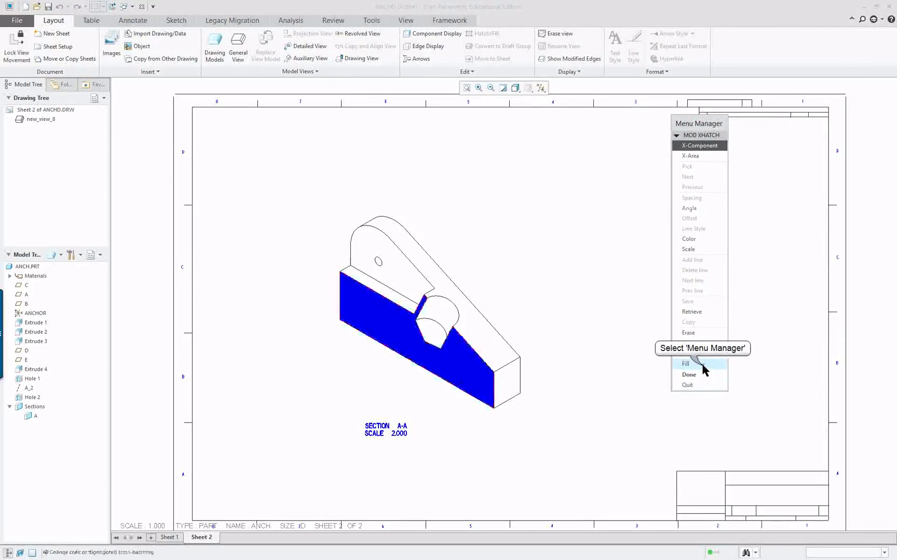
left_click(702, 353)
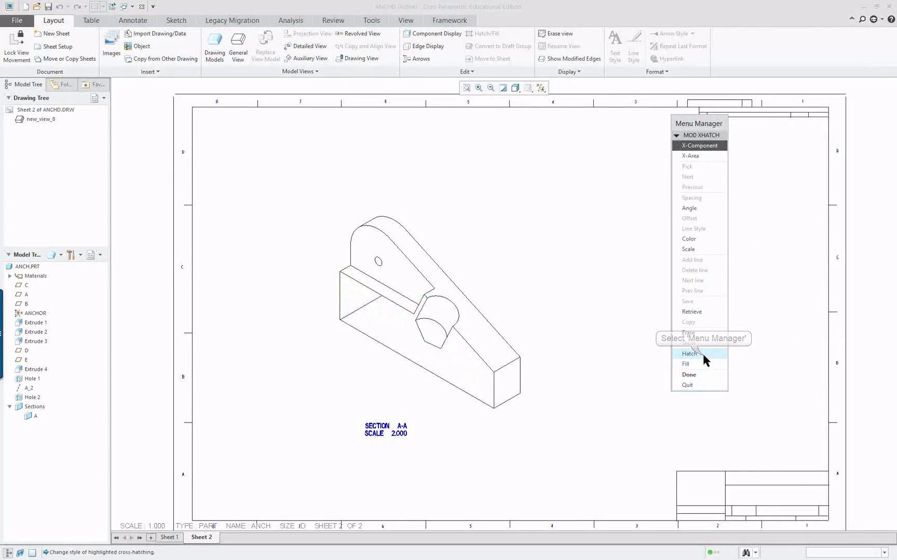
left_click(703, 250)
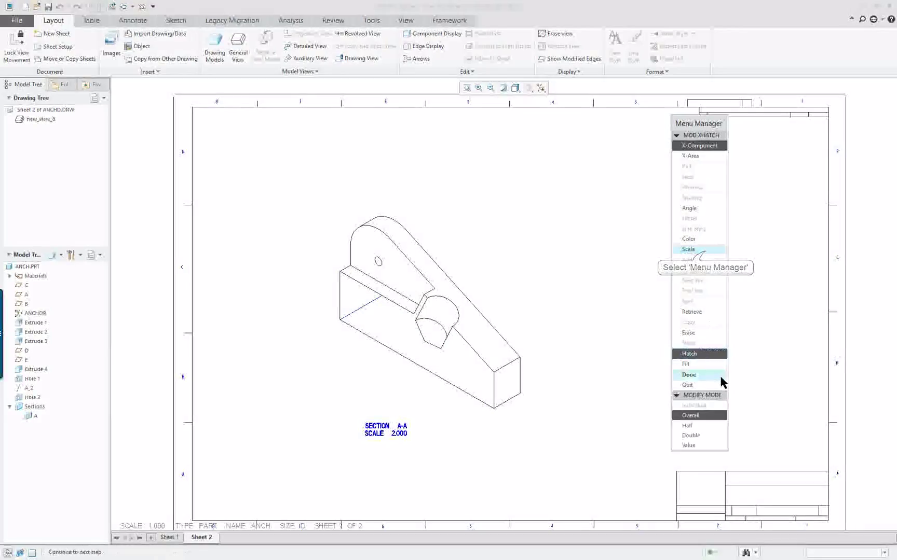
left_click(698, 427)
double_click(698, 438)
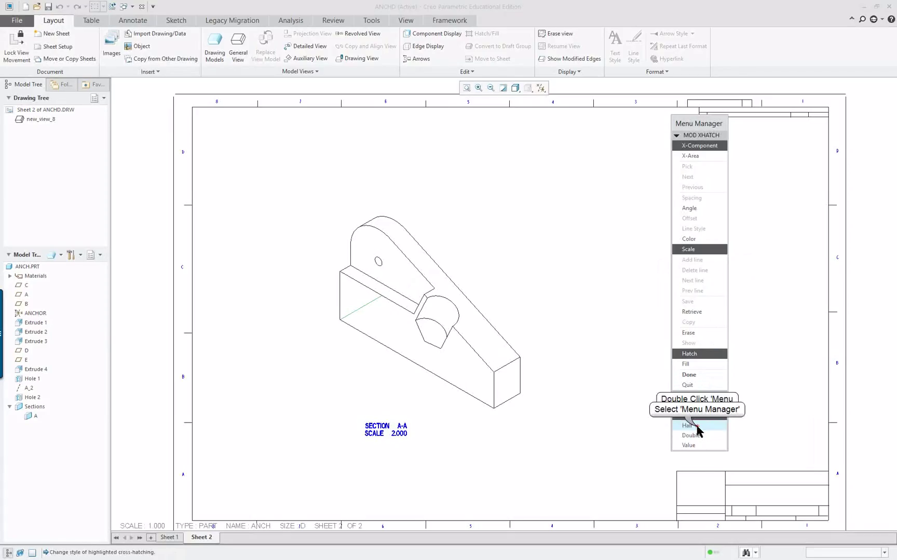
double_click(696, 427)
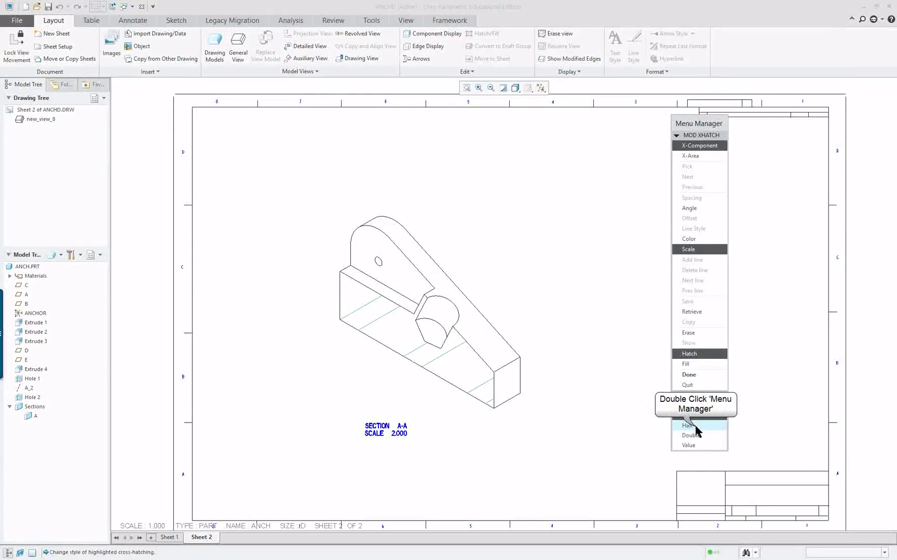
left_click(697, 427)
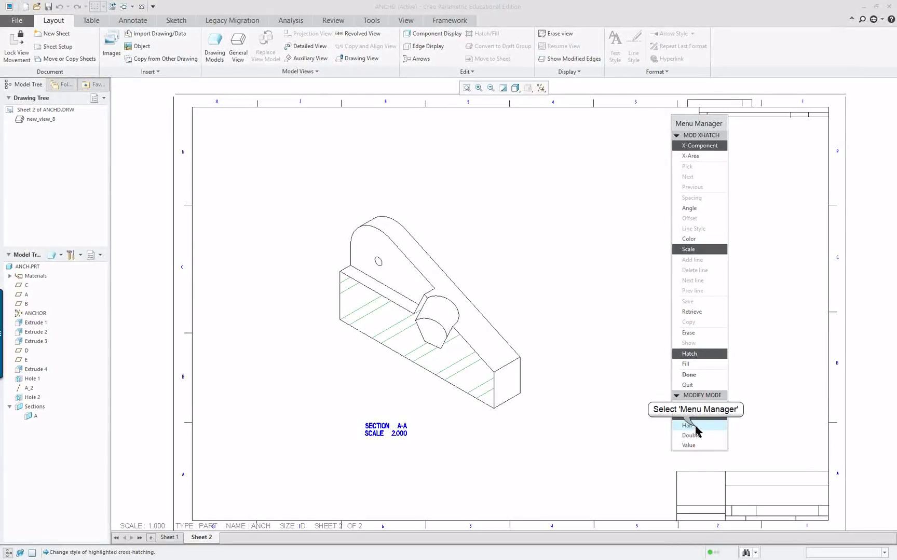
left_click(692, 375)
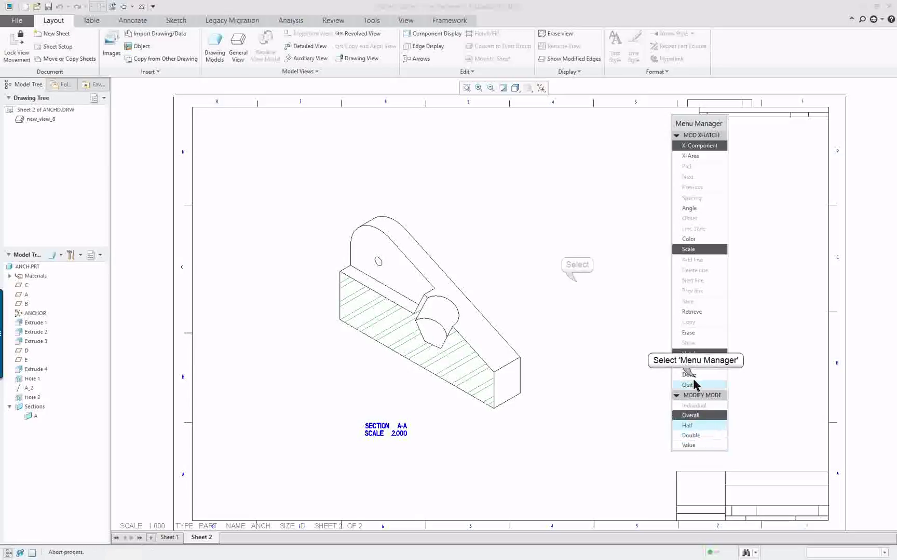
right_click(577, 283)
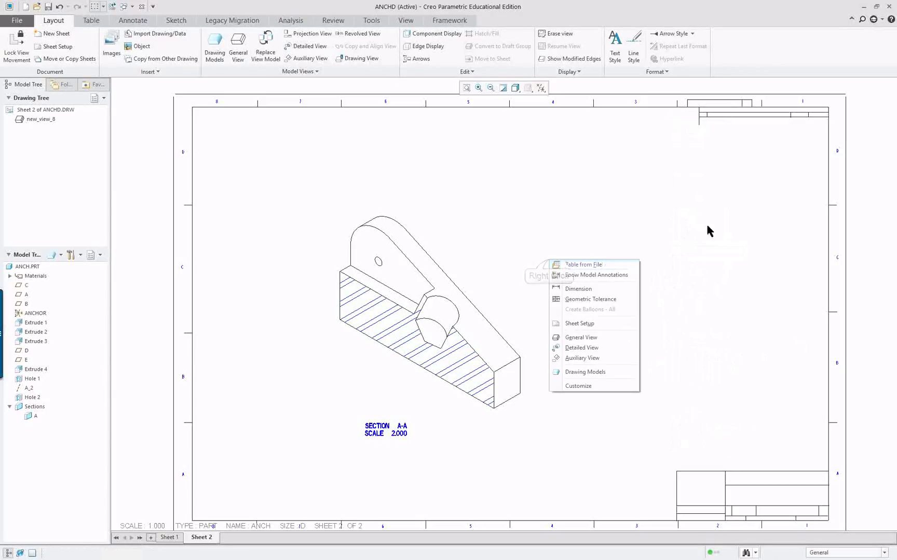
Change Sheet 2's format to the C-size c.frm file
left_click(585, 325)
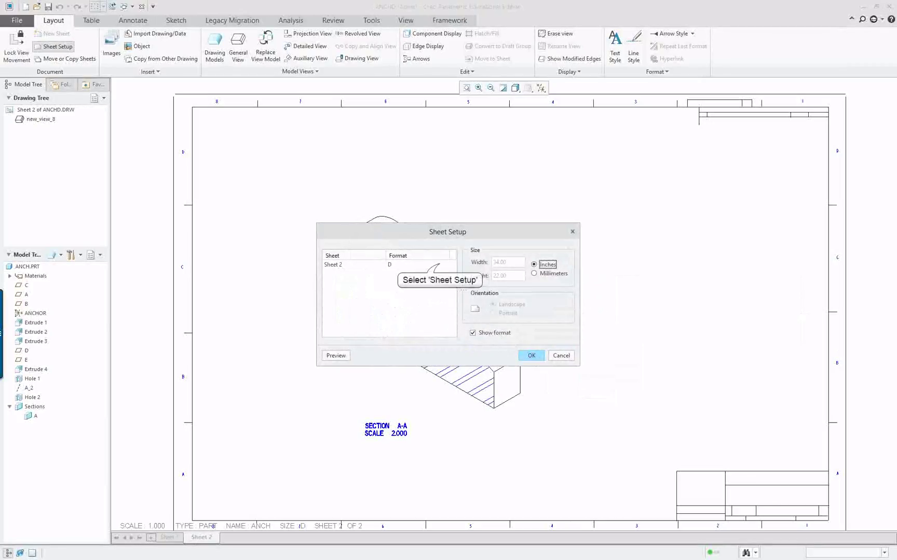
left_click(442, 266)
left_click(443, 265)
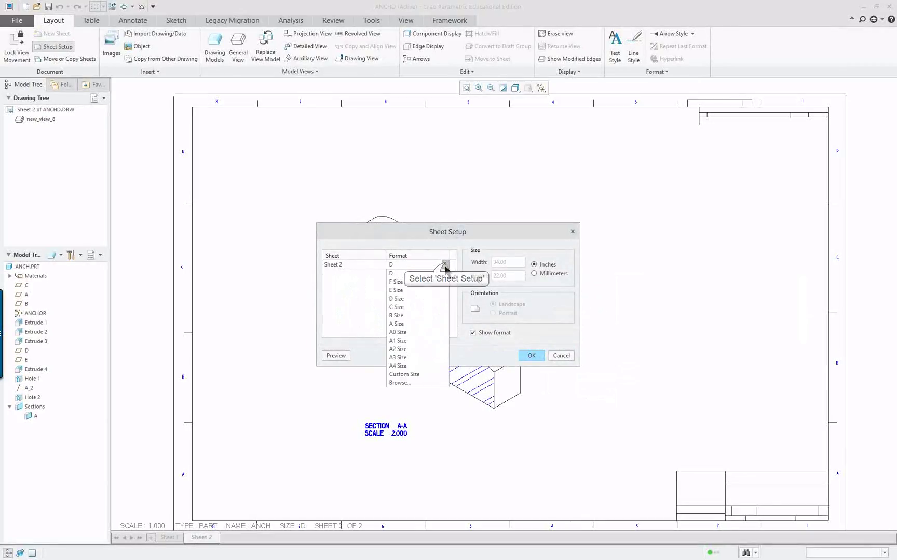
left_click(398, 383)
double_click(336, 266)
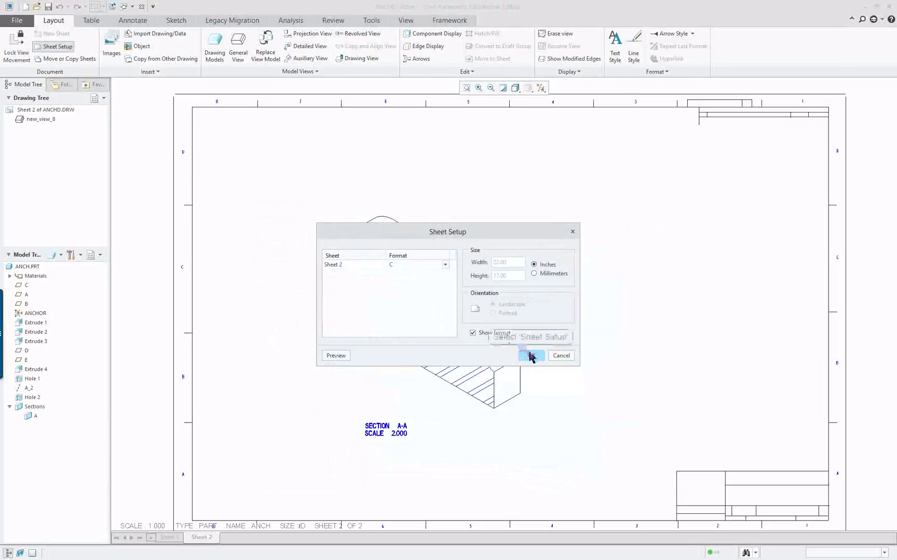
left_click(532, 356)
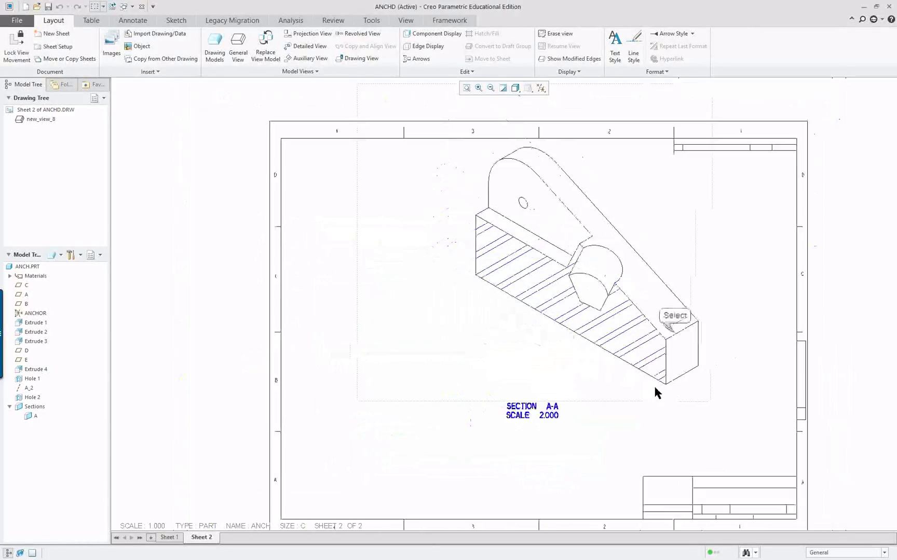
Move the Section A-A view left and down to fit within the C-size border
left_click(677, 343)
left_click_drag(634, 326, 578, 347)
scroll(675, 390, "down", 1)
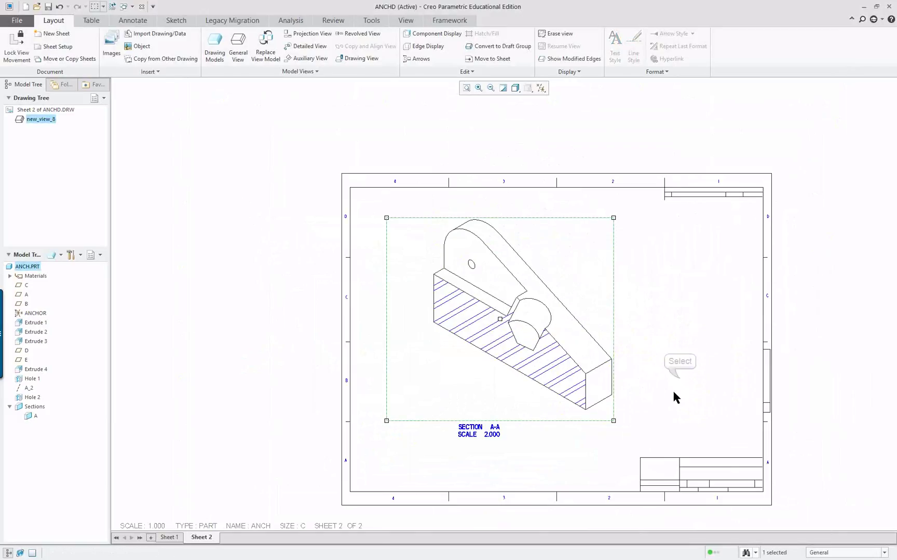
left_click(660, 384)
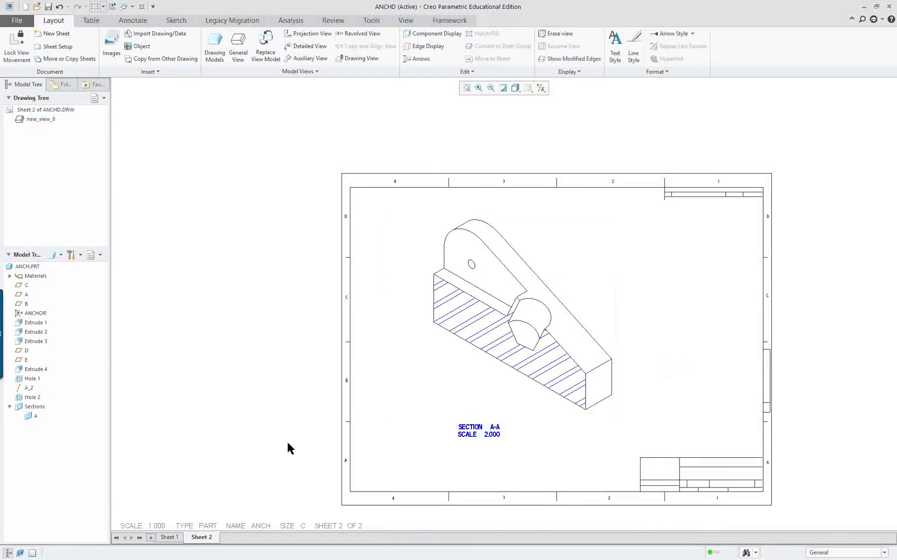
mouse_move(207, 546)
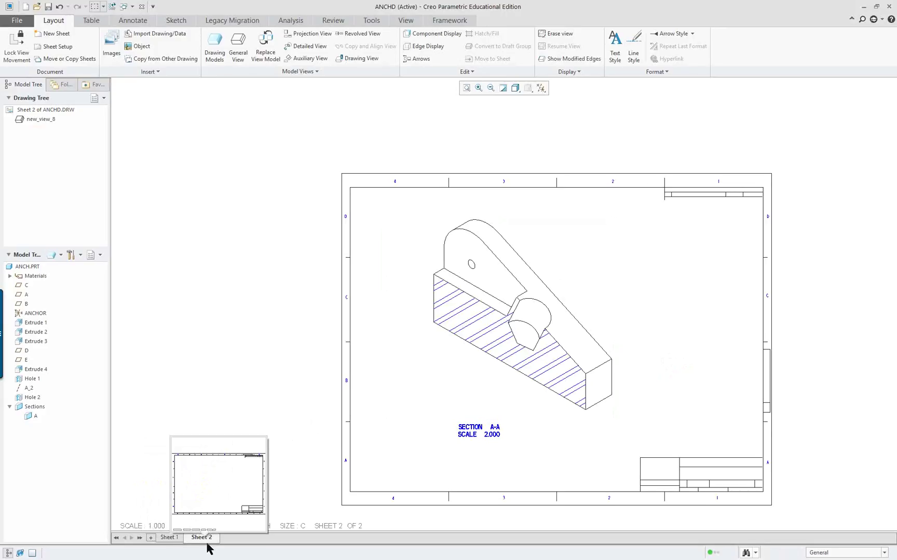
left_click(168, 538)
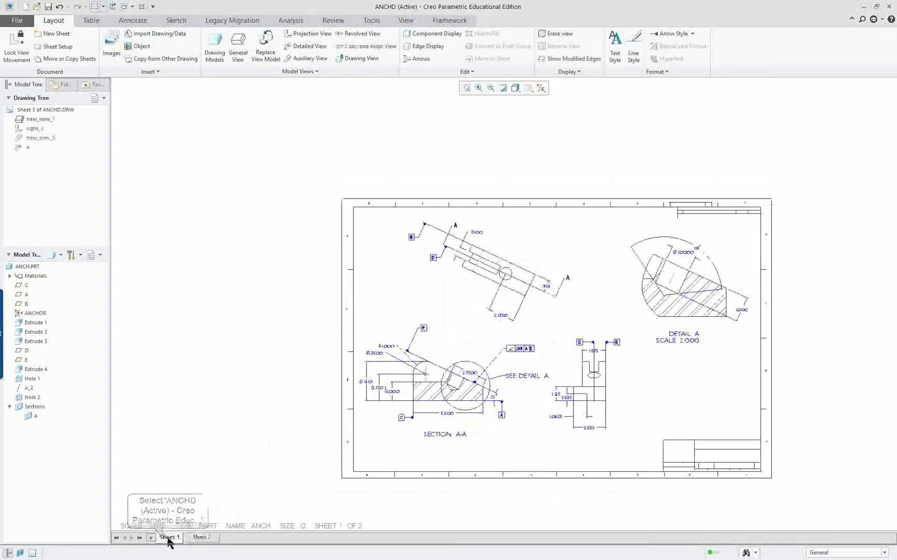
left_click(466, 88)
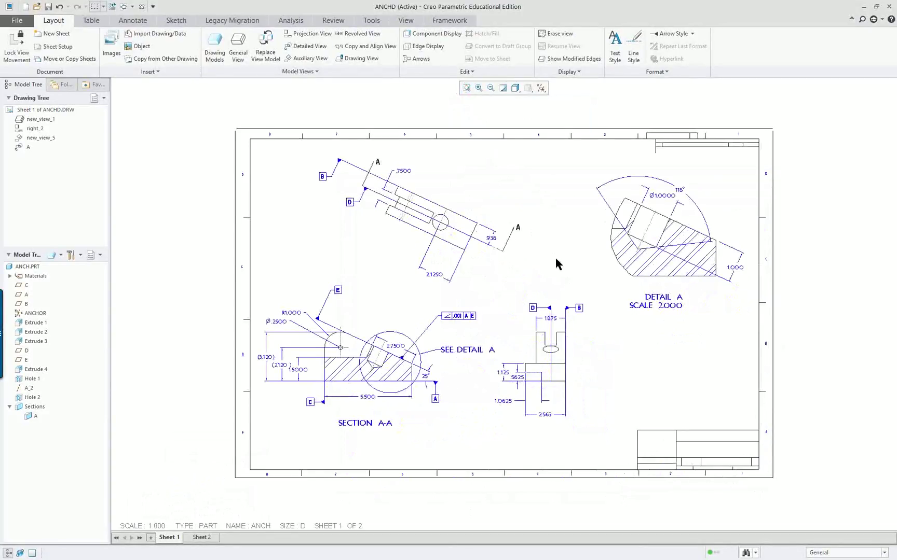
scroll(554, 256, "up", 1)
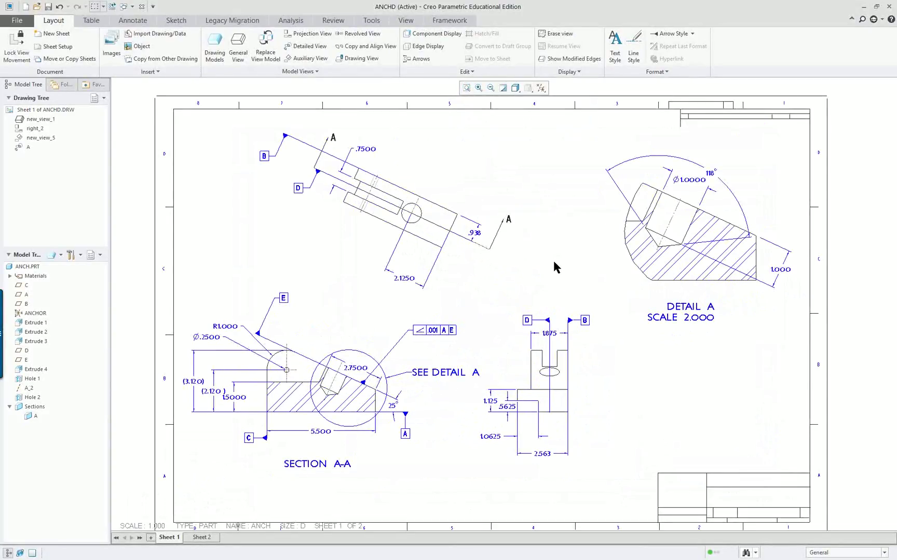
scroll(406, 415, "down", 1)
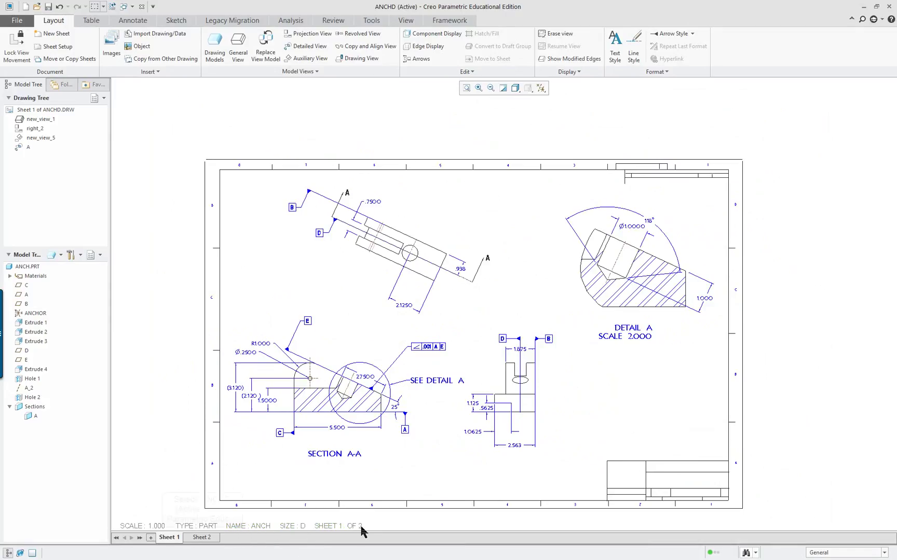
left_click(201, 538)
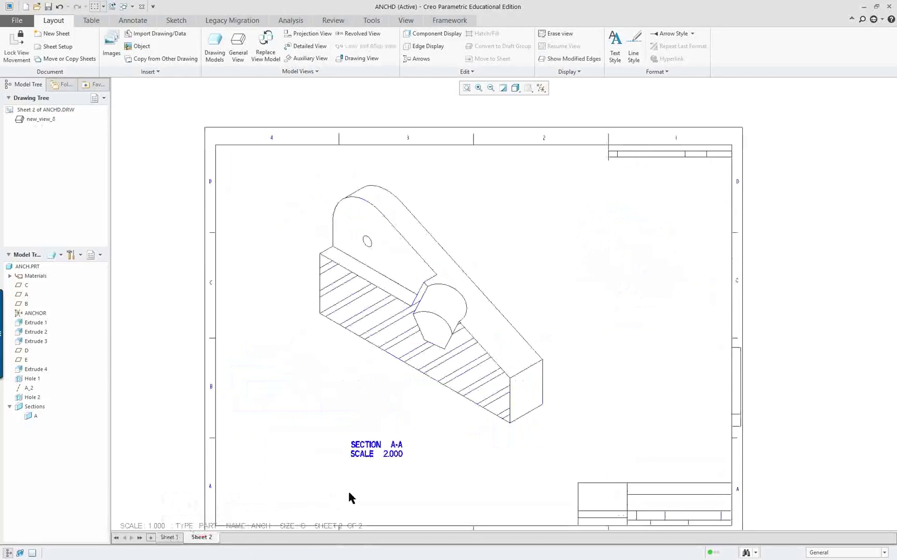
left_click(466, 88)
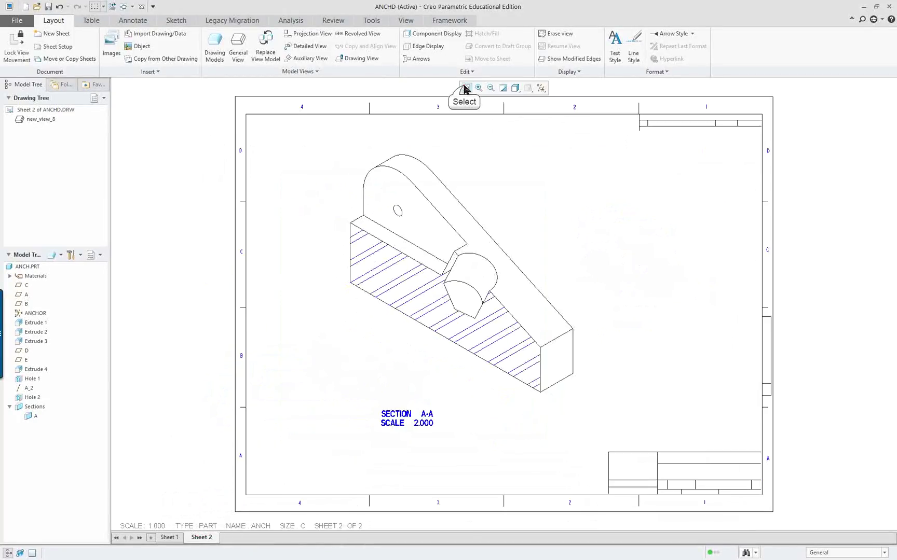